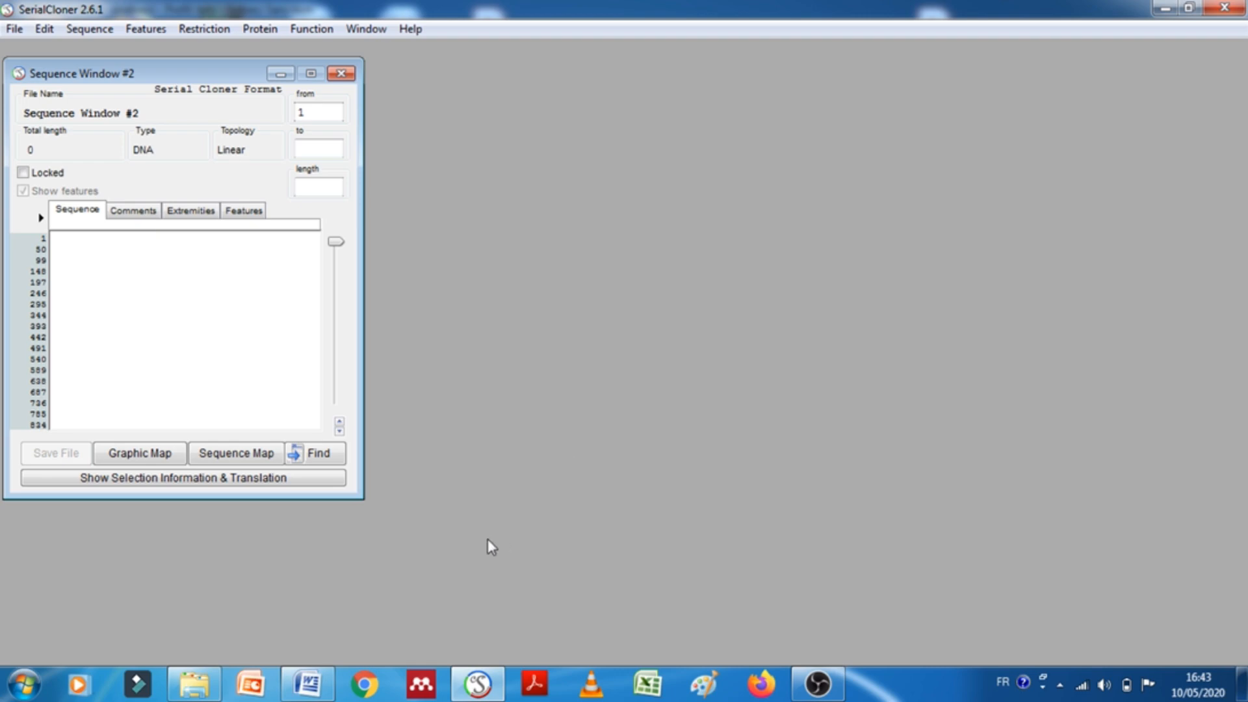
Open the plasmide tuto sequence file from the tuto SerialCloner folder and widen its sequence window
{"action": "left_click", "coordinate": [209, 686]}
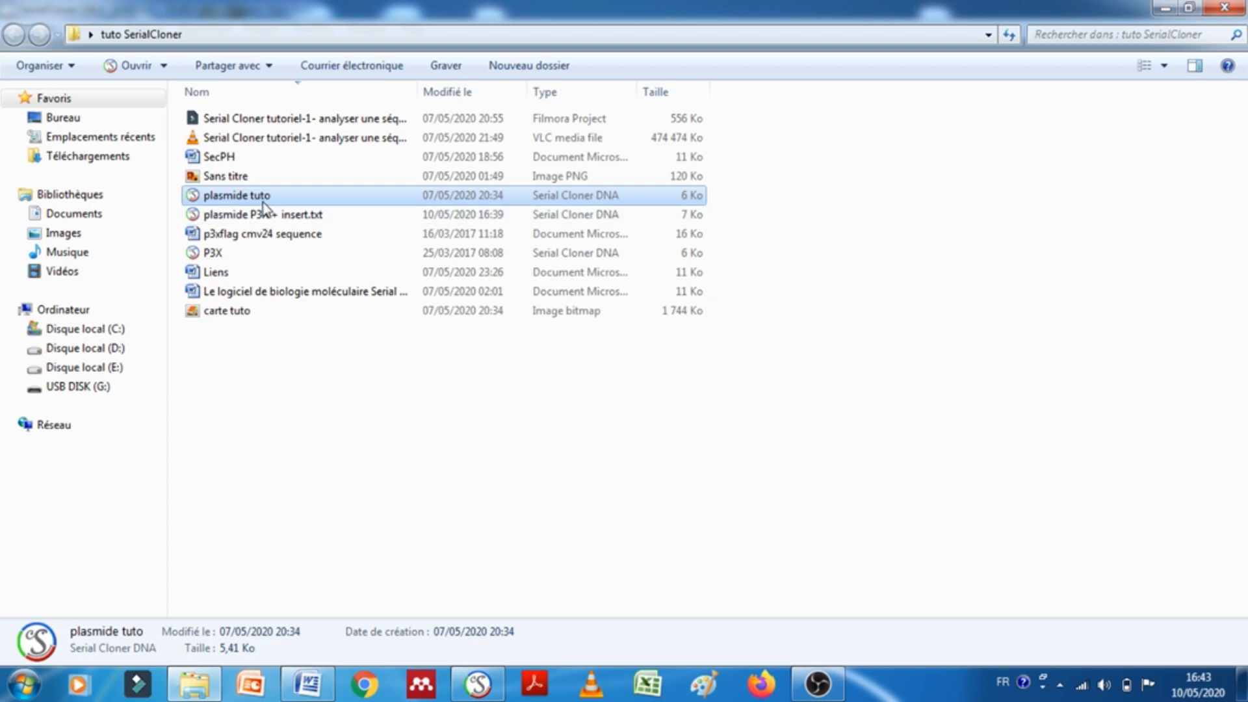
{"action": "double_click", "coordinate": [265, 197]}
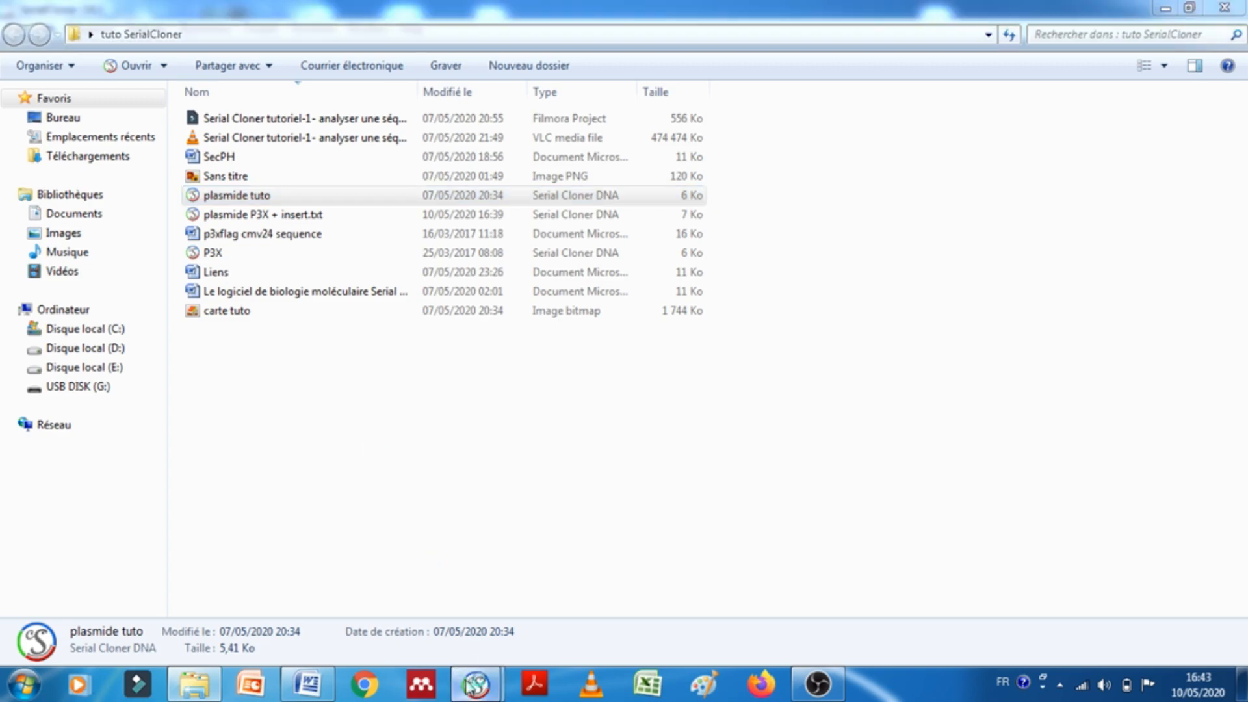
{"action": "mouse_move", "coordinate": [484, 680]}
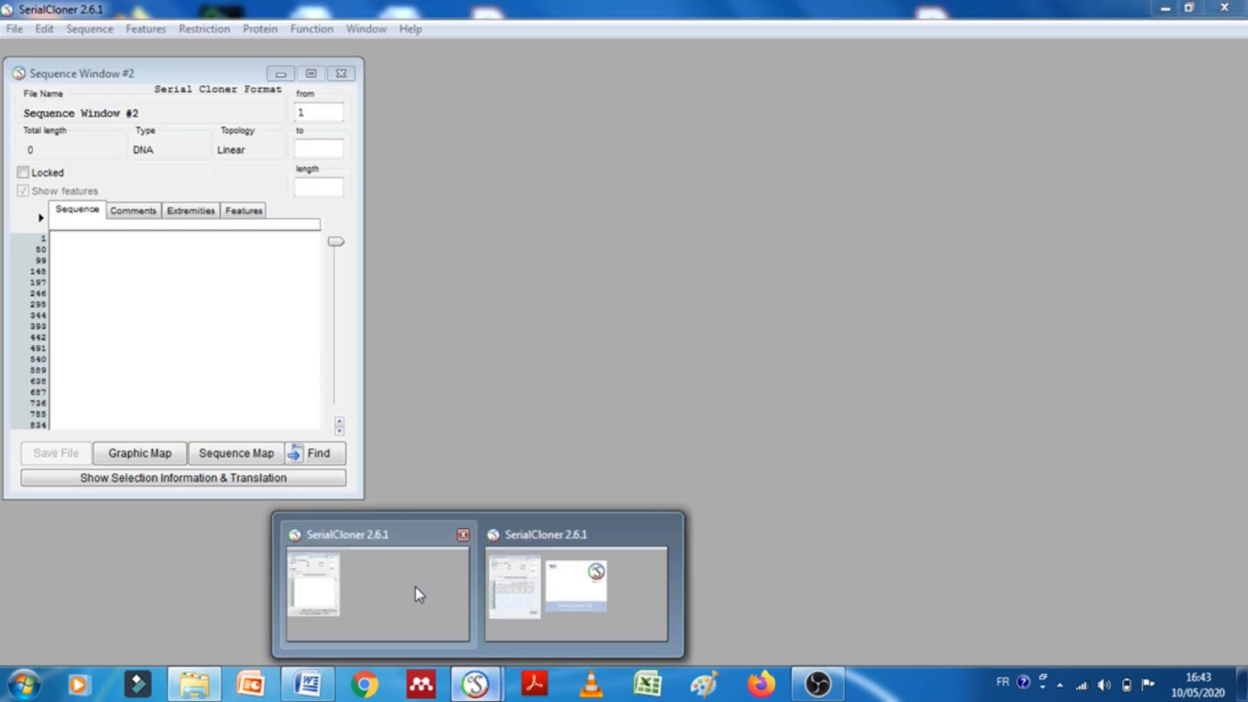
{"action": "left_click", "coordinate": [412, 589]}
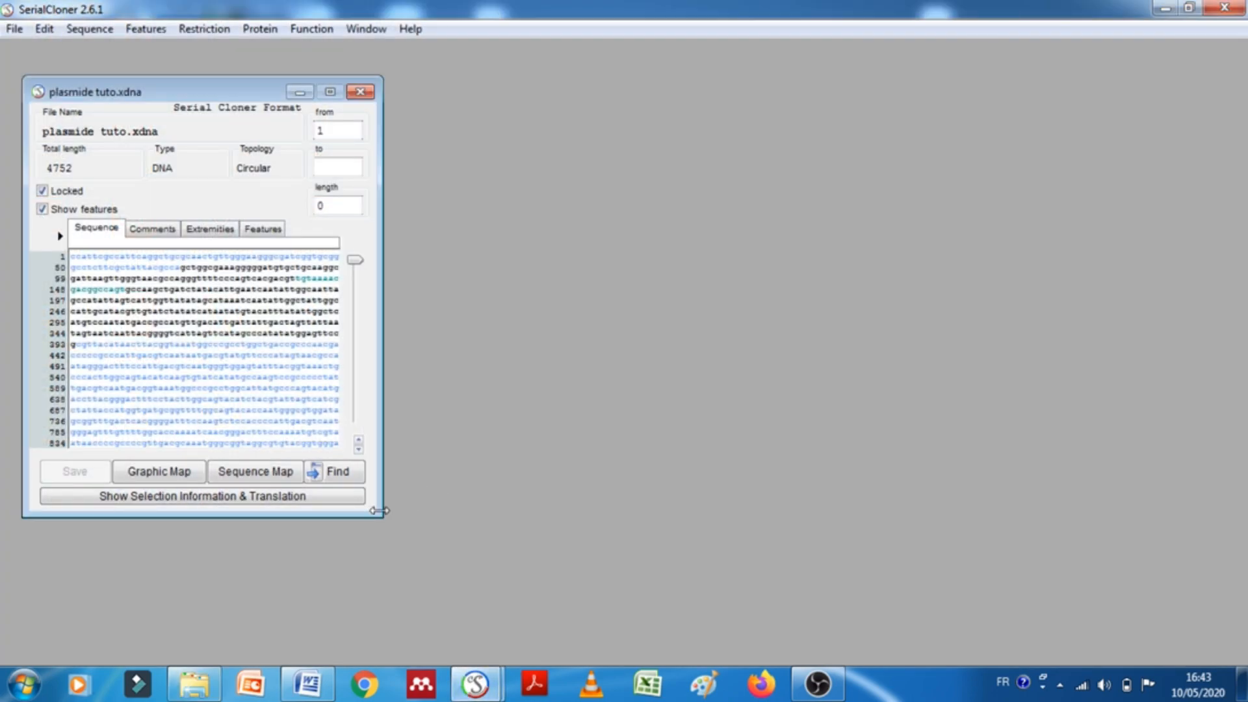
{"action": "left_click_drag", "start_coordinate": [384, 506], "coordinate": [849, 507]}
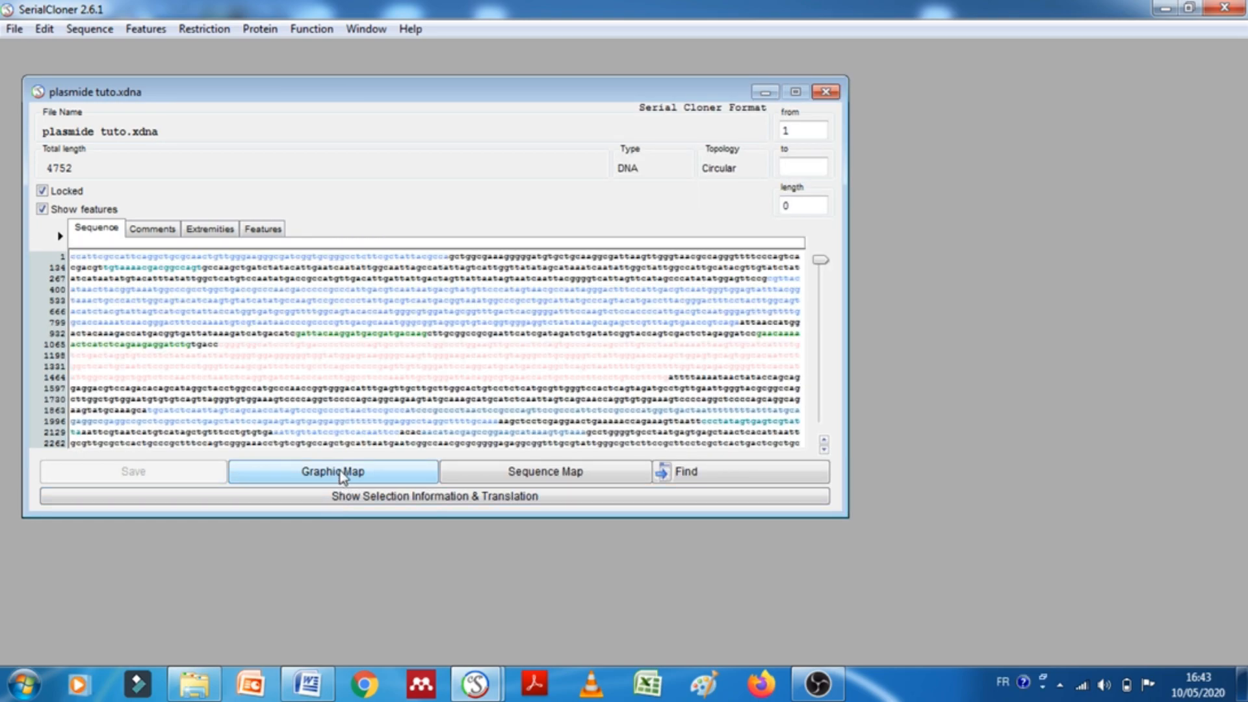
Display the graphic map of plasmide tuto and enlarge the map window to examine the whole circular plasmid
{"action": "left_click", "coordinate": [341, 473]}
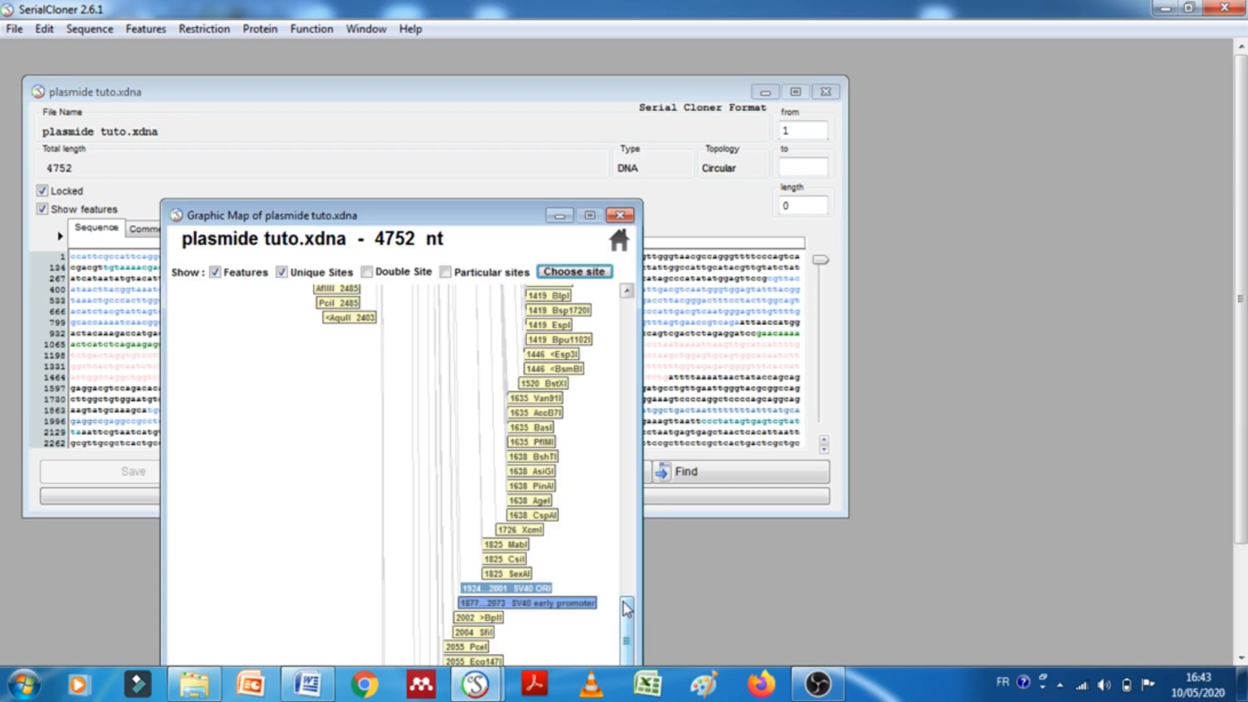
{"action": "left_click_drag", "start_coordinate": [623, 602], "coordinate": [637, 341]}
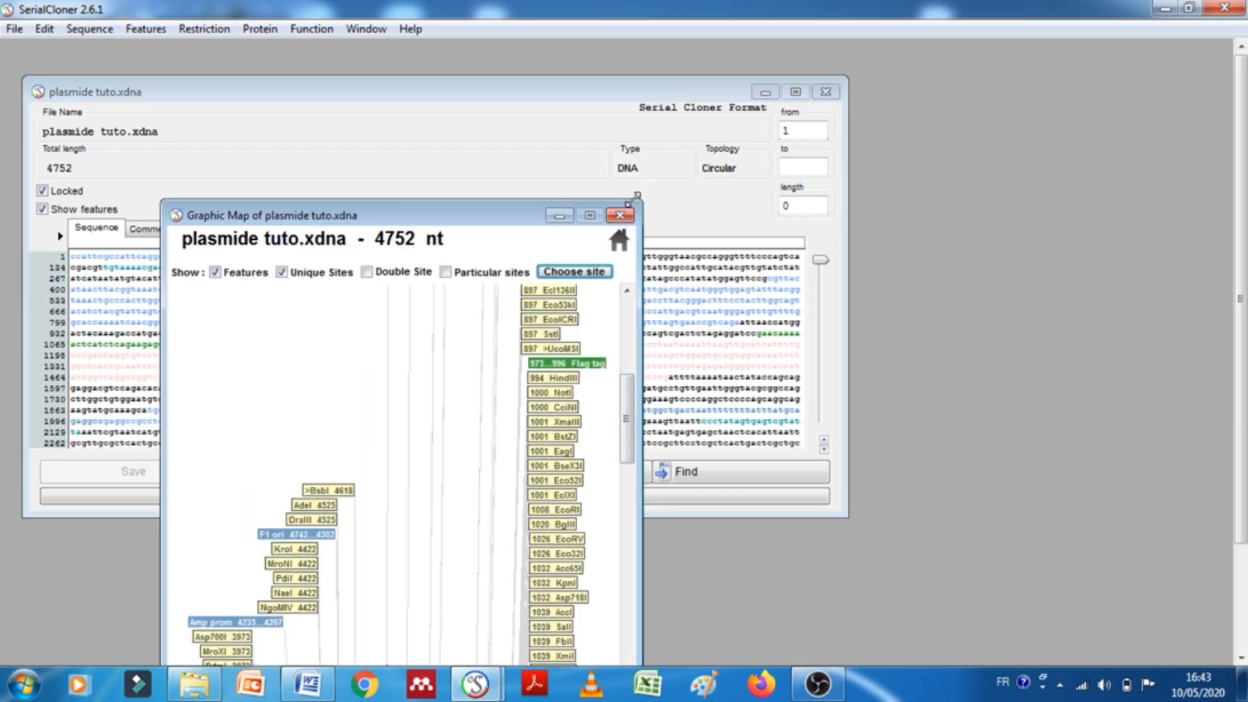
{"action": "left_click_drag", "start_coordinate": [640, 196], "coordinate": [903, 62]}
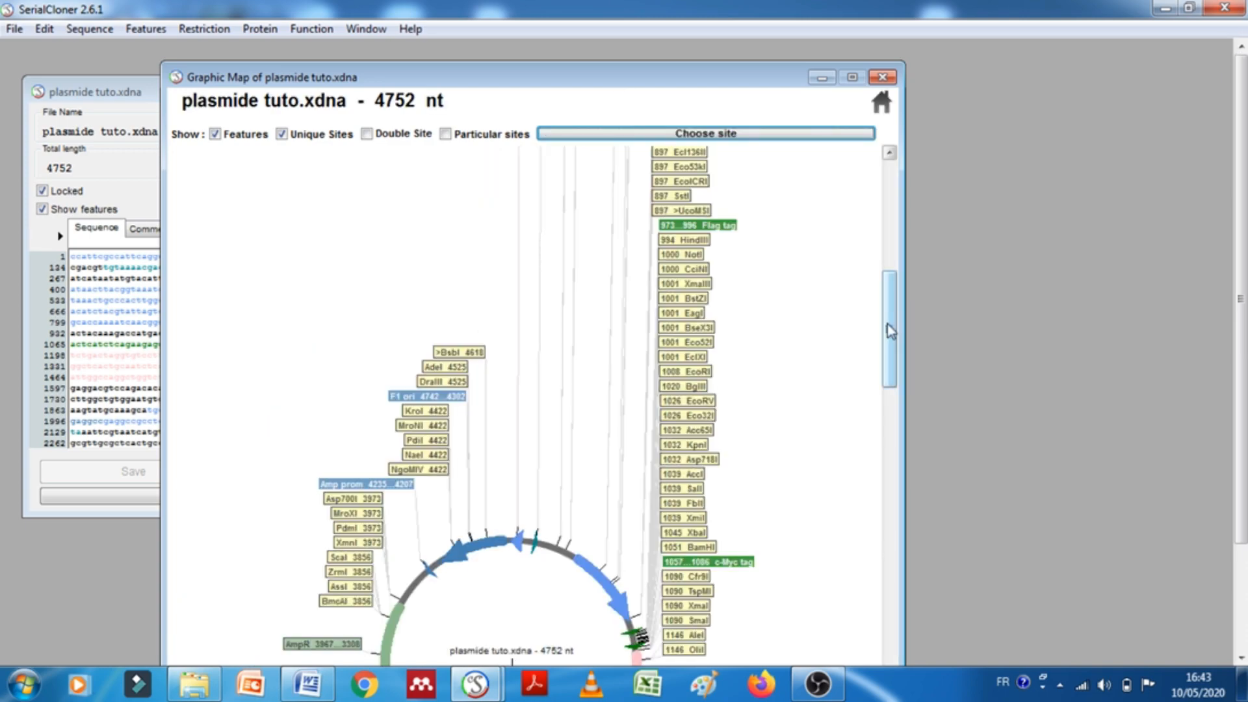
{"action": "left_click_drag", "start_coordinate": [889, 331], "coordinate": [889, 424]}
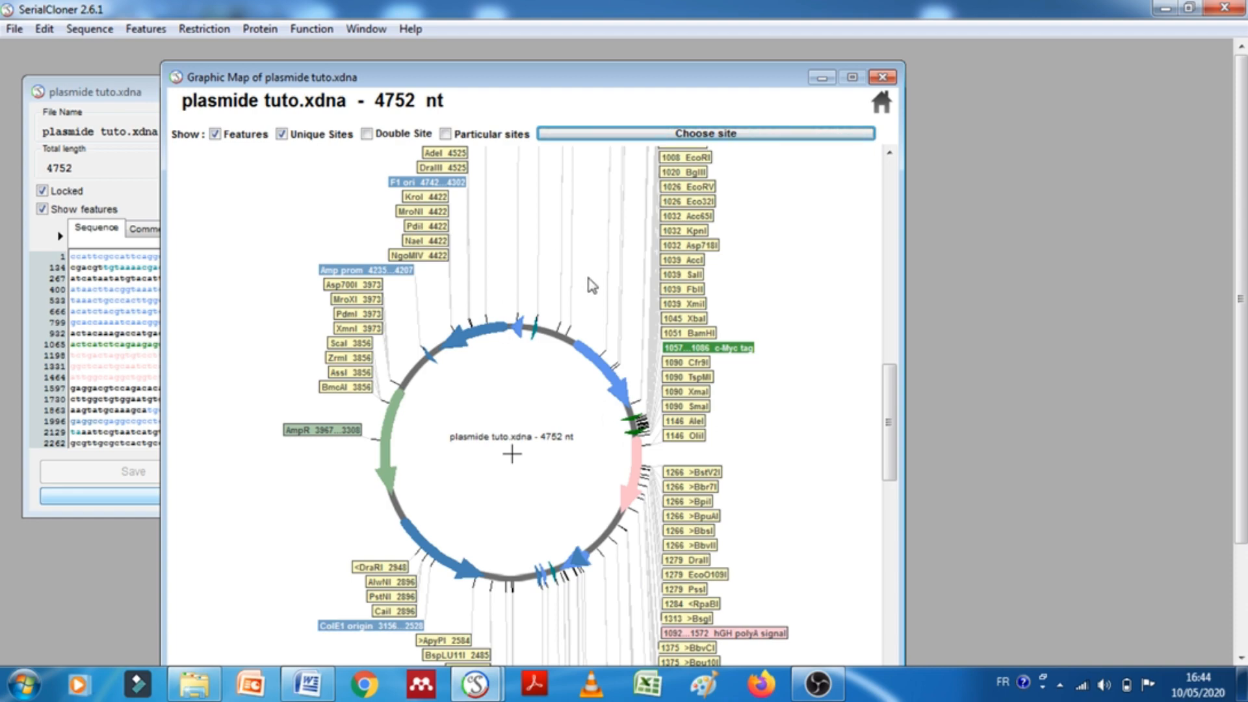
Open the plasmide P3X + insert.txt sequence file from the tuto SerialCloner folder and widen its sequence window
{"action": "left_click", "coordinate": [195, 684]}
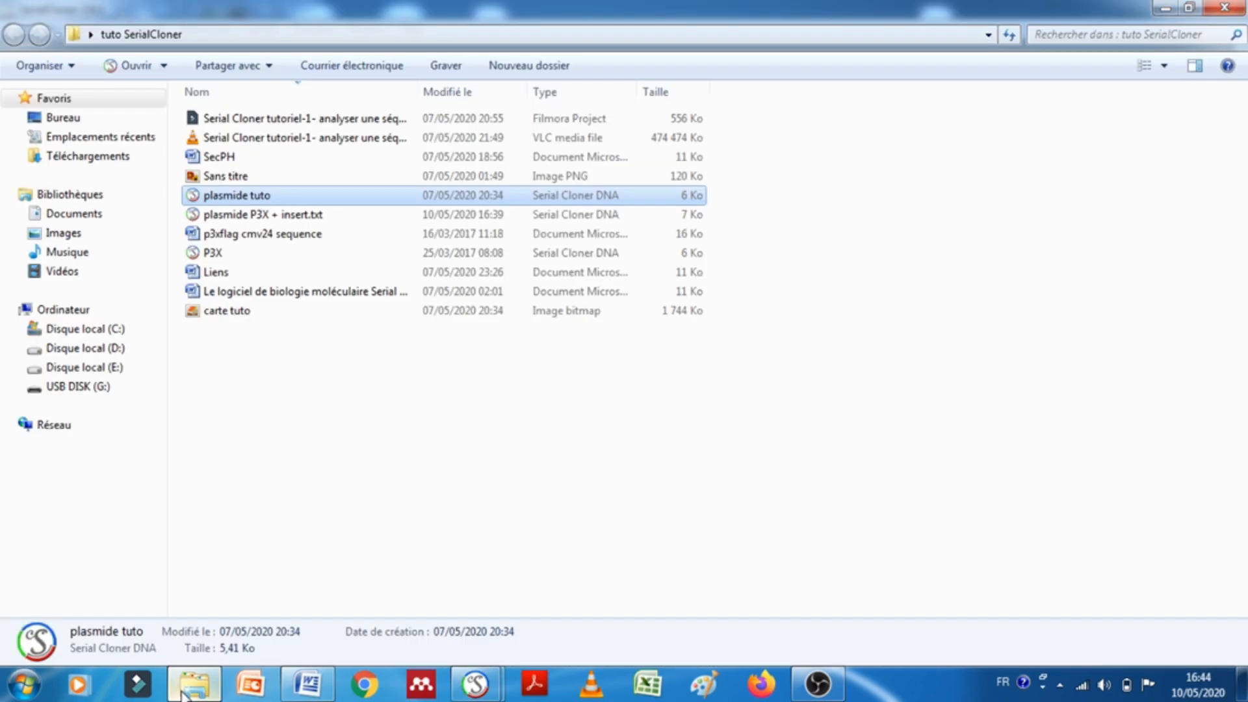
{"action": "double_click", "coordinate": [283, 220]}
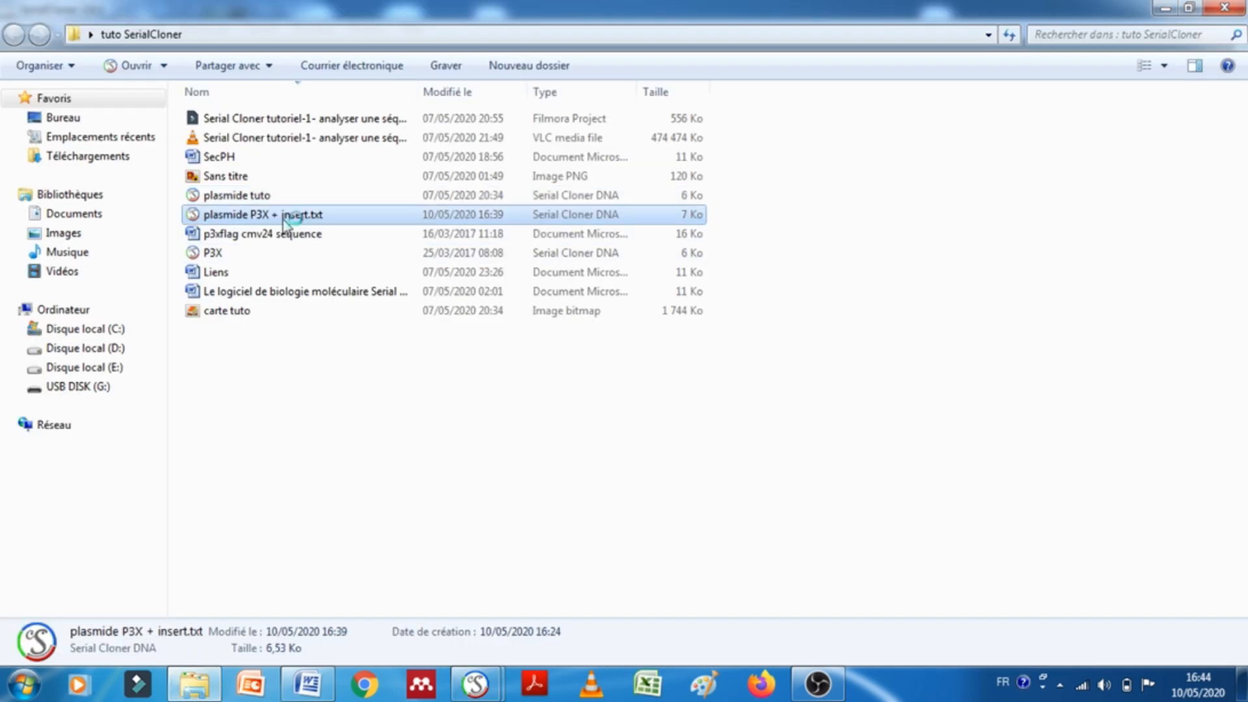
{"action": "left_click", "coordinate": [475, 684]}
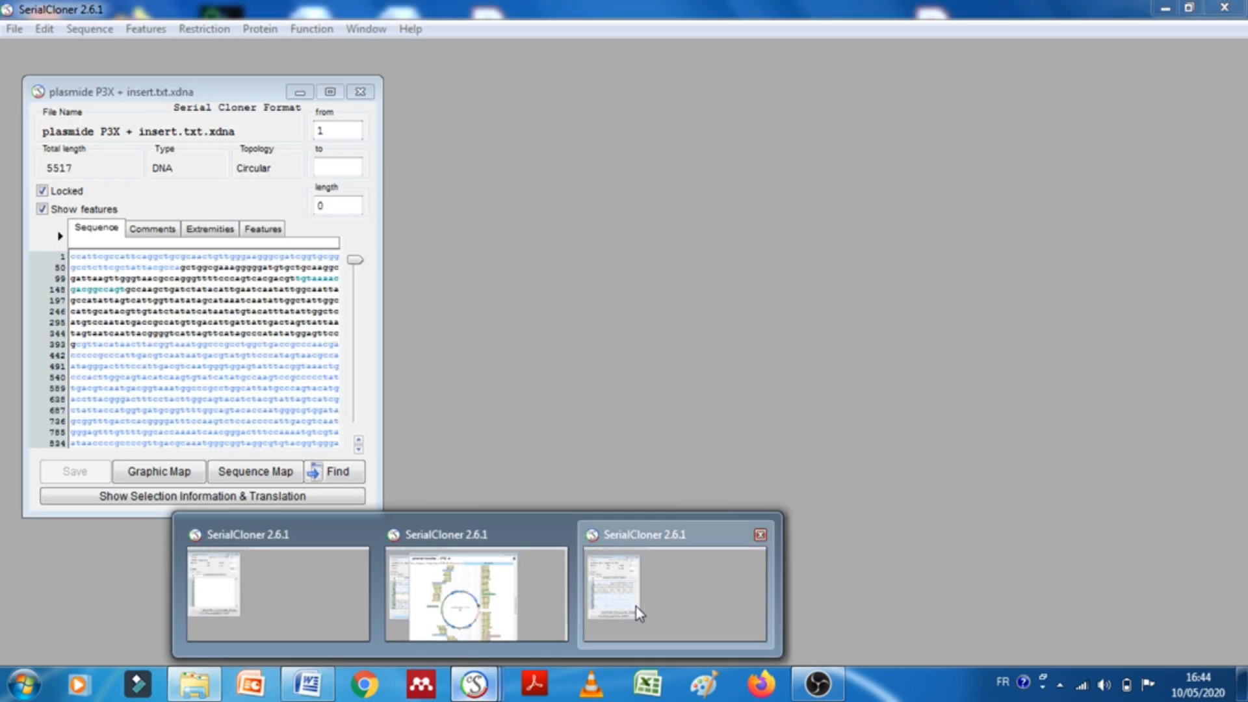
{"action": "left_click", "coordinate": [640, 614]}
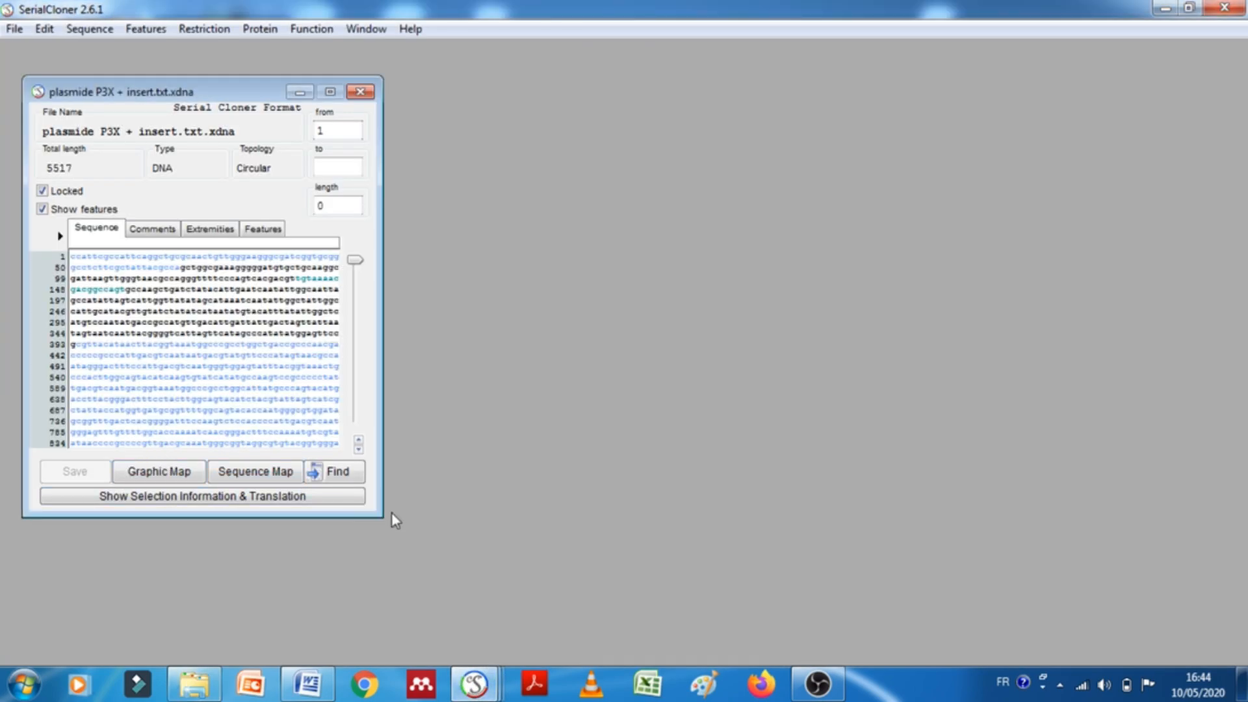
{"action": "left_click_drag", "start_coordinate": [383, 512], "coordinate": [948, 488]}
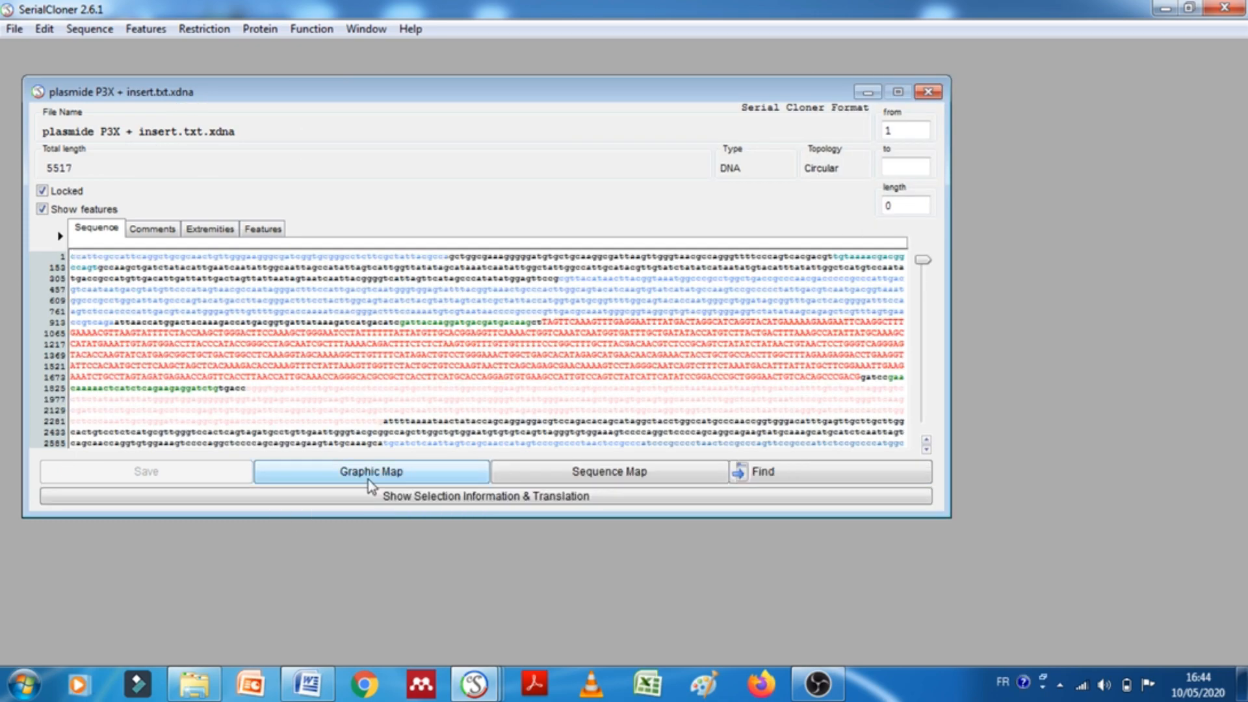
Display the graphic map of plasmide P3X + insert, enlarge the map window and move it clear of the sequence text
{"action": "left_click", "coordinate": [432, 482]}
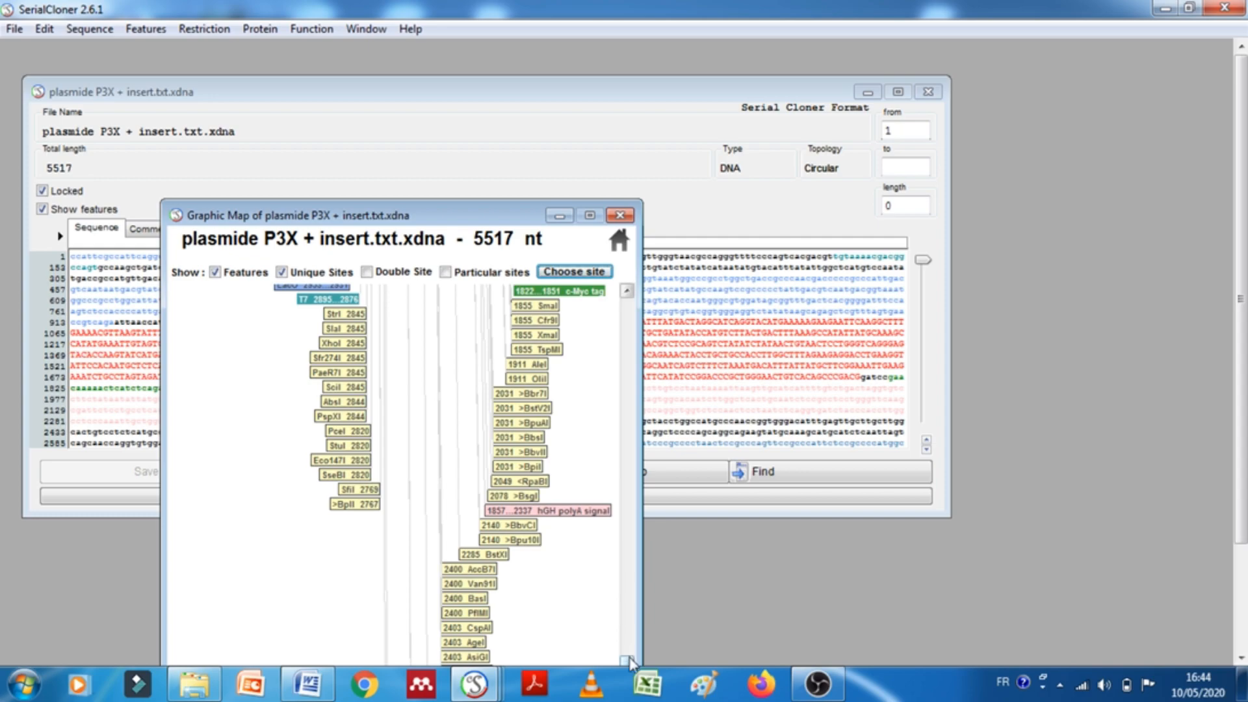
{"action": "scroll", "coordinate": [631, 656], "scroll_direction": "up", "scroll_amount": 10}
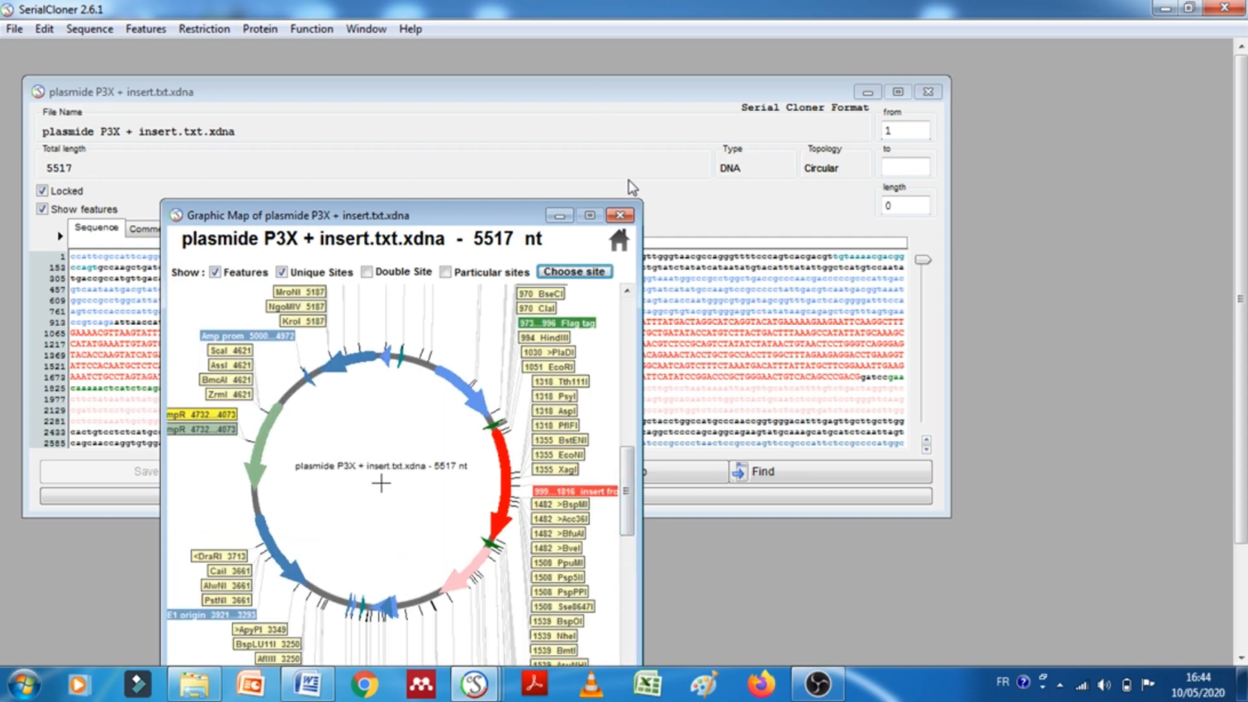
{"action": "left_click", "coordinate": [658, 191]}
{"action": "left_click", "coordinate": [565, 551]}
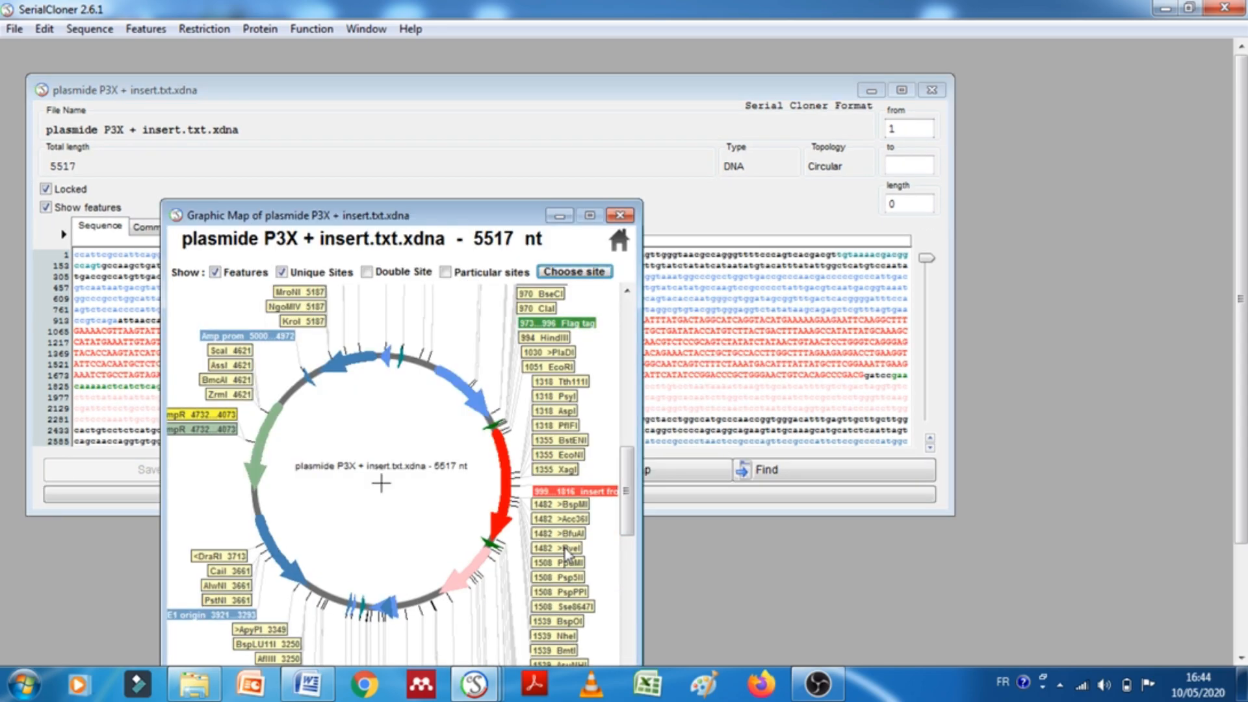
{"action": "left_click_drag", "start_coordinate": [634, 196], "coordinate": [904, 117]}
{"action": "left_click_drag", "start_coordinate": [645, 136], "coordinate": [1036, 93]}
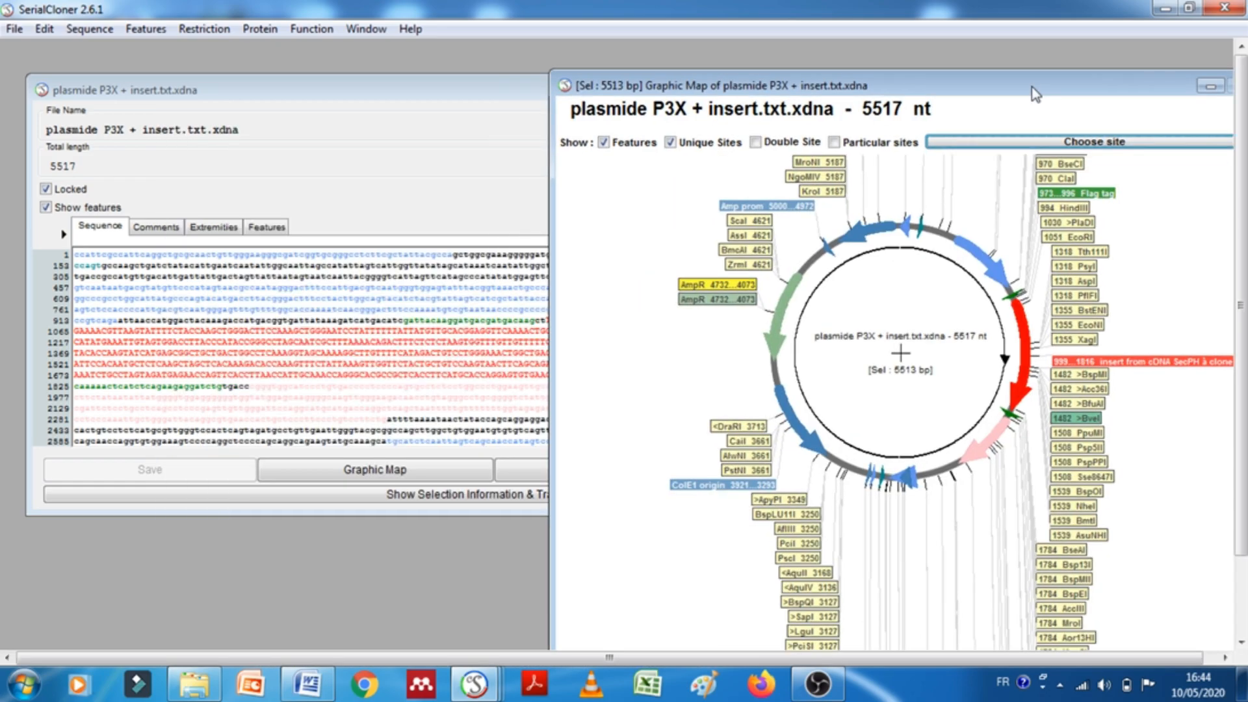
Open the plasmide tuto sequence file in the same session as plasmide P3X + insert
{"action": "left_click", "coordinate": [14, 28]}
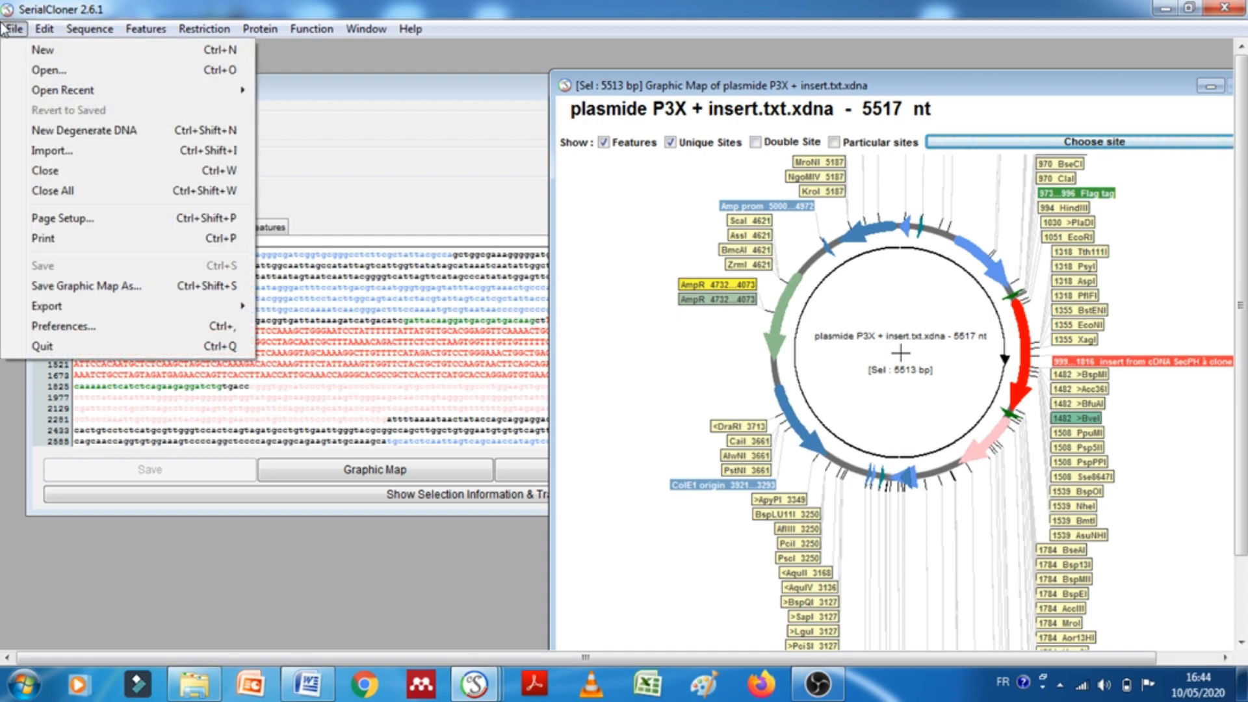
{"action": "left_click", "coordinate": [76, 71]}
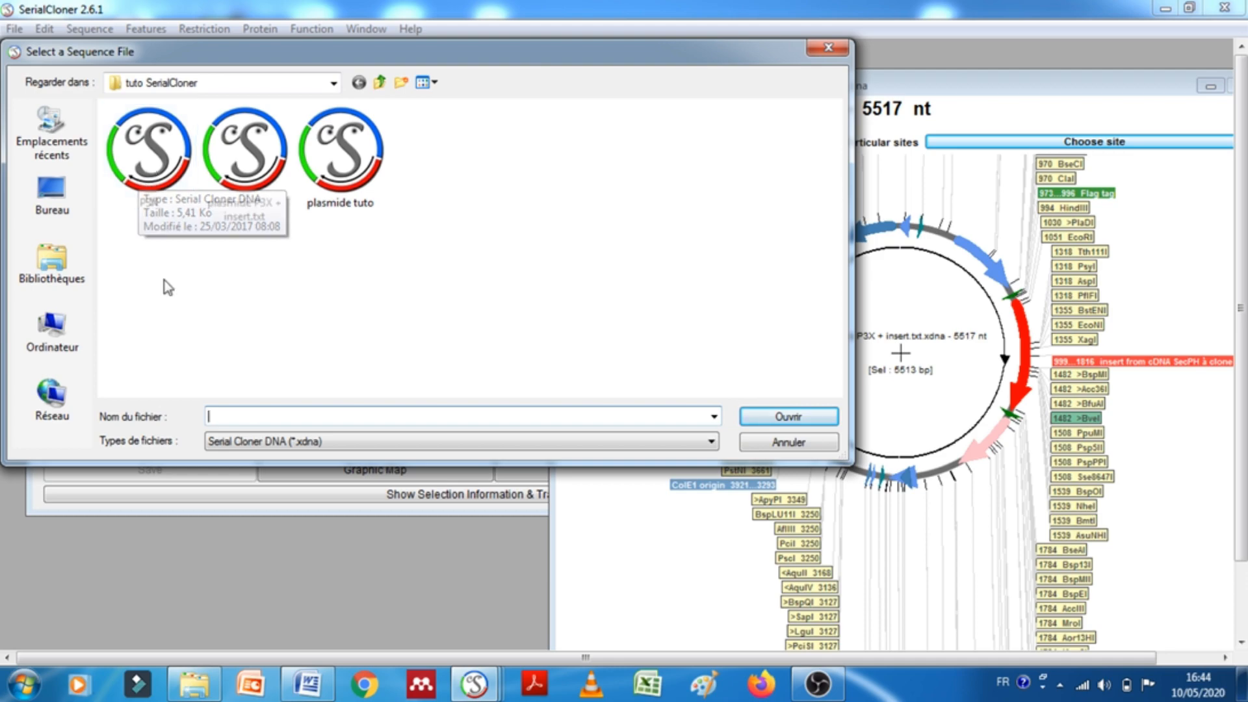
{"action": "left_click", "coordinate": [343, 156]}
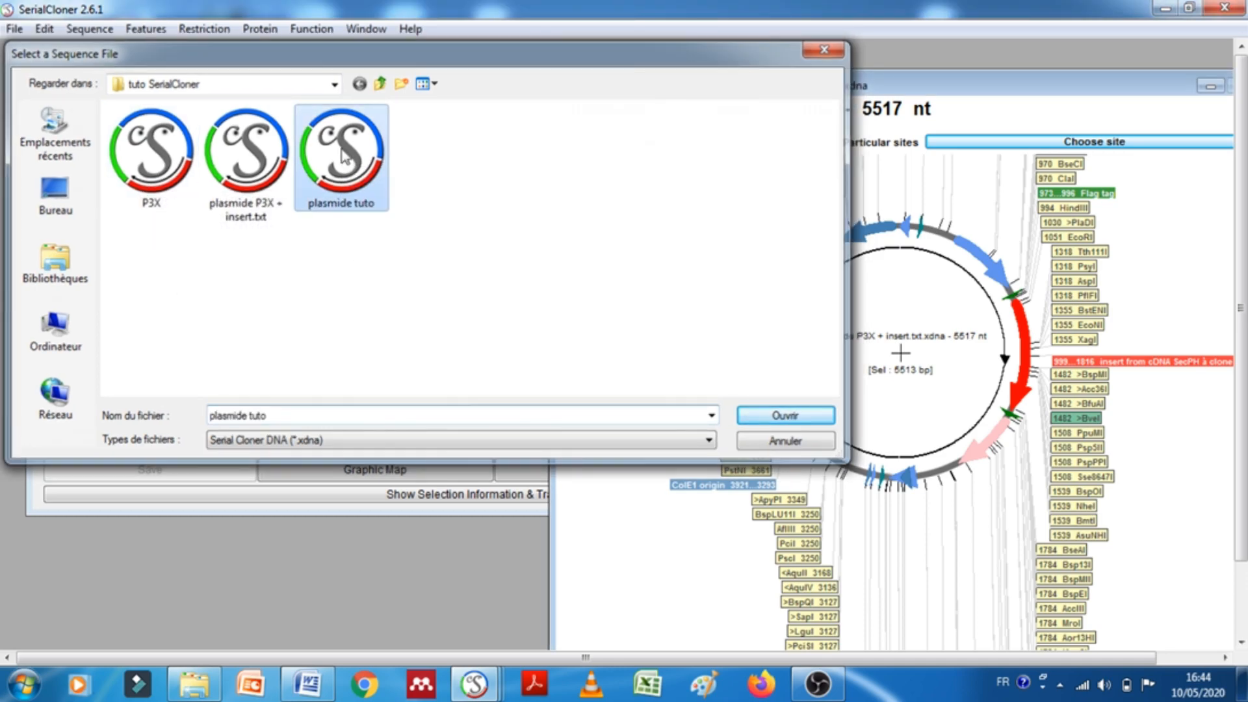
{"action": "double_click", "coordinate": [342, 154]}
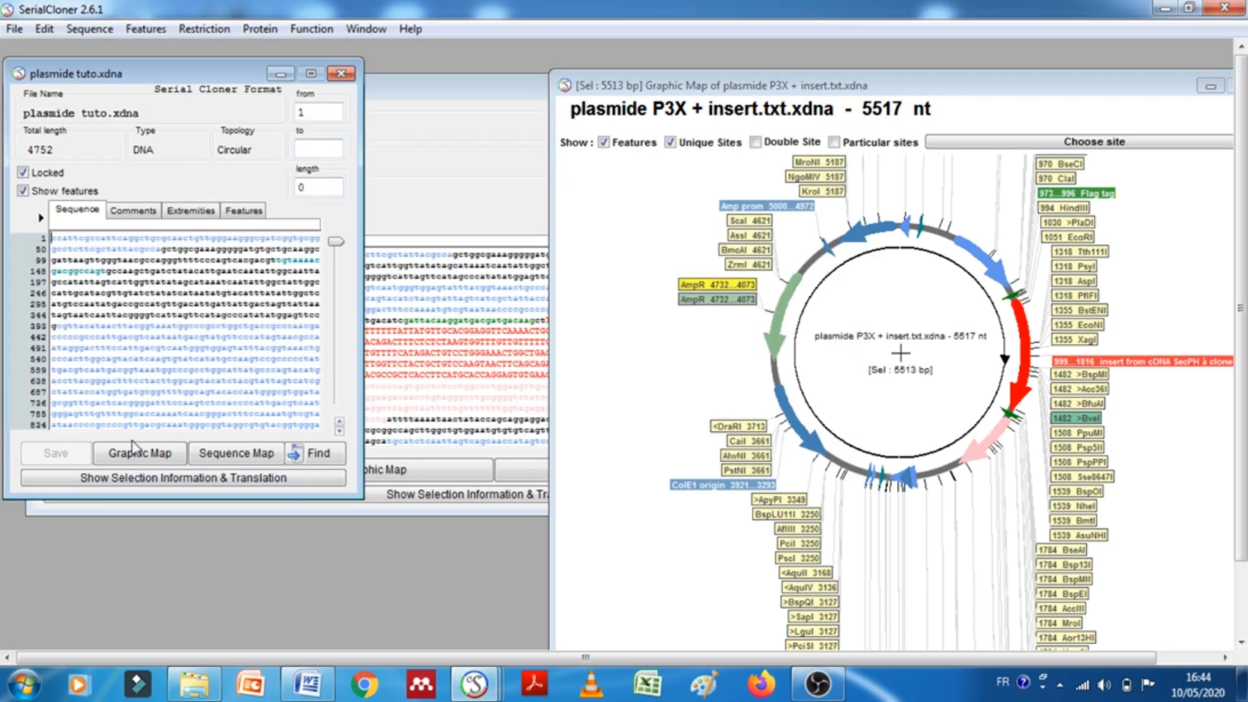
Display the graphic map of plasmide tuto beside the P3X + insert map to compare the two plasmids
{"action": "left_click", "coordinate": [136, 457]}
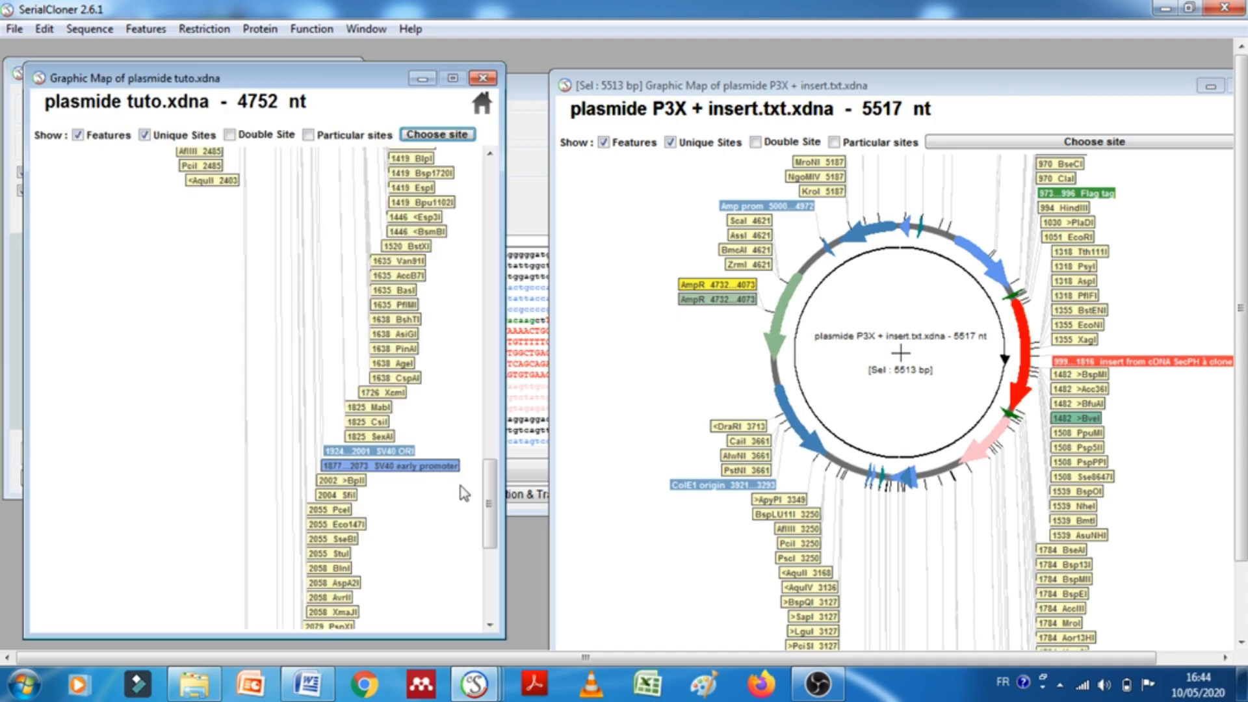
{"action": "left_click_drag", "start_coordinate": [491, 499], "coordinate": [491, 356]}
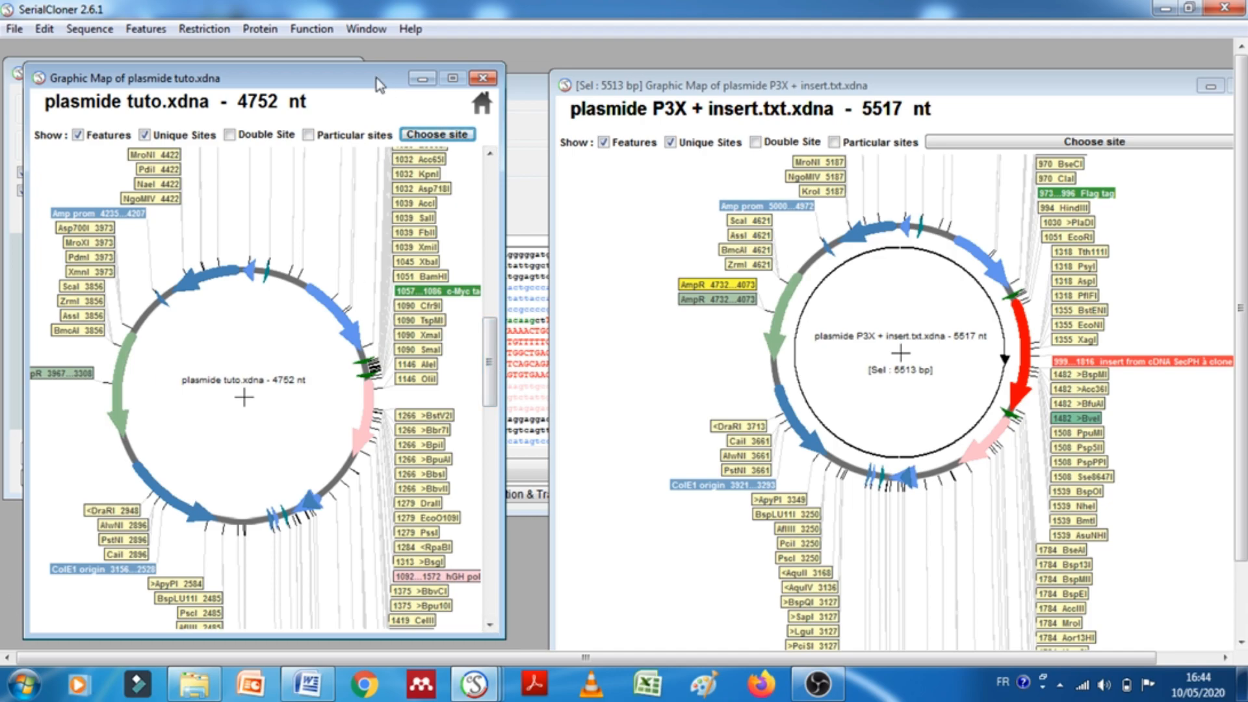
{"action": "left_click_drag", "start_coordinate": [911, 86], "coordinate": [851, 91]}
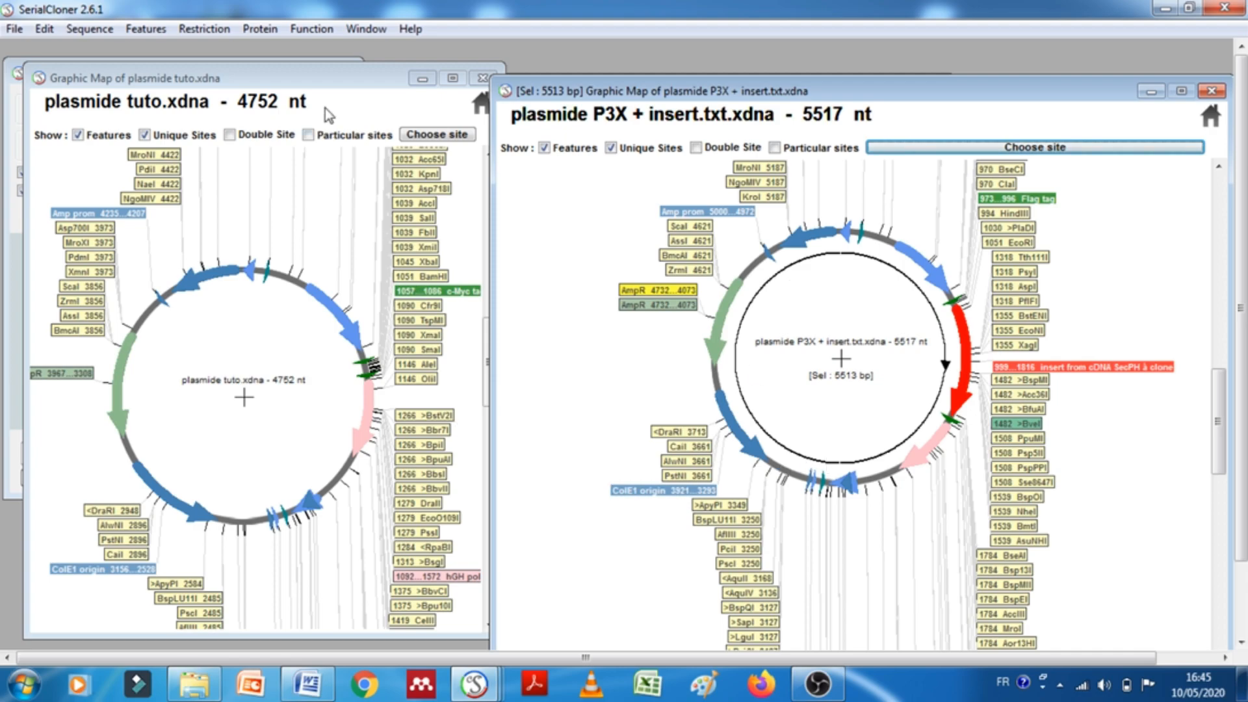
{"action": "left_click", "coordinate": [334, 84]}
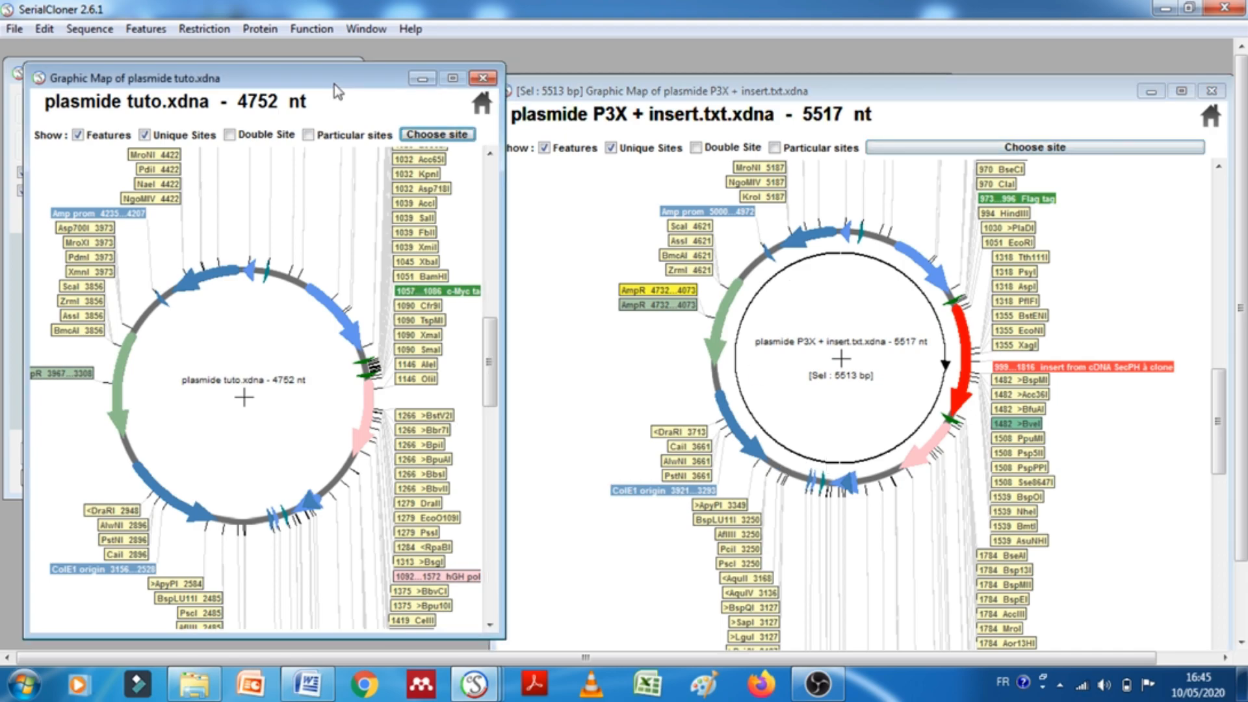
Close the map and sequence windows of plasmide tuto and bring the P3X + insert map back over its sequence
{"action": "left_click", "coordinate": [485, 79]}
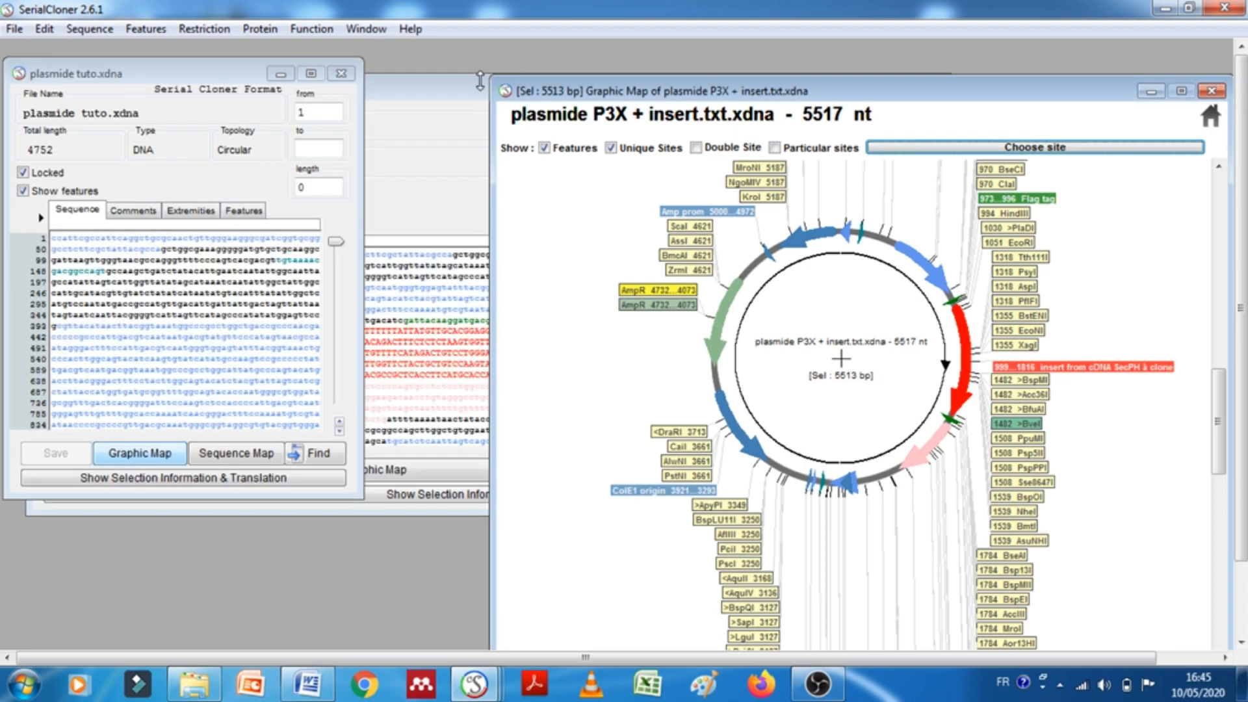
{"action": "left_click", "coordinate": [341, 73]}
{"action": "left_click_drag", "start_coordinate": [964, 96], "coordinate": [582, 114]}
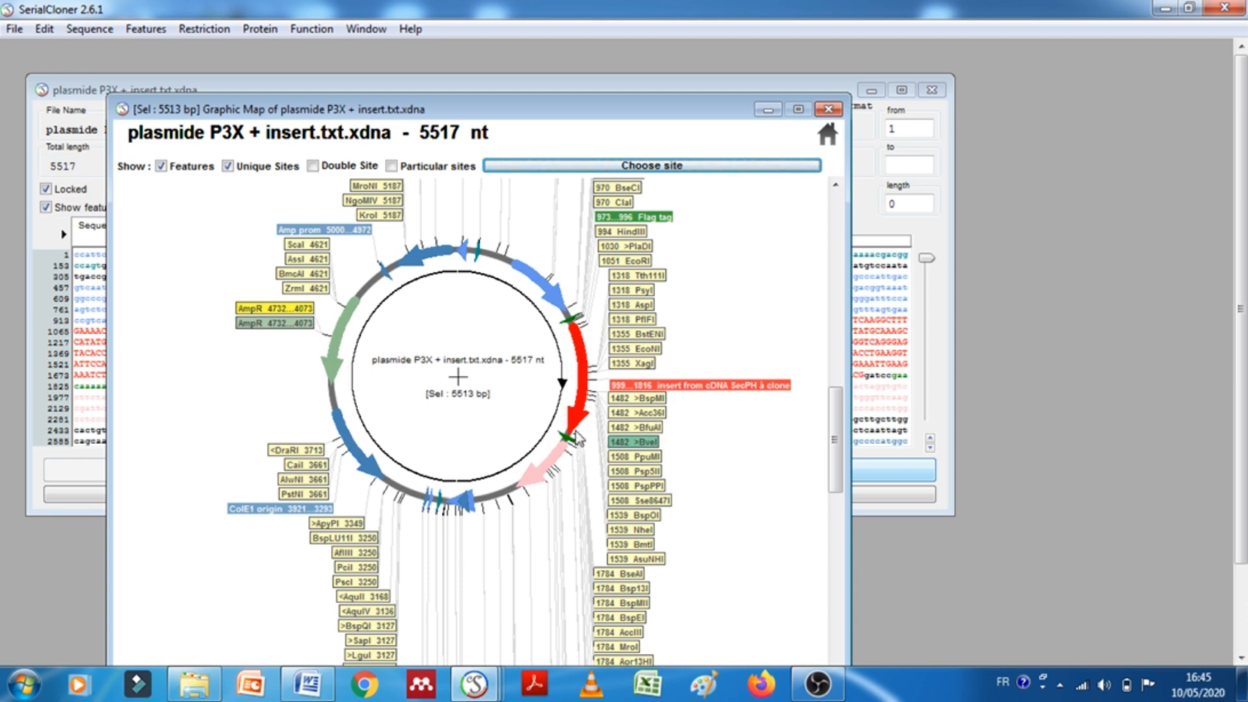
Locate the HindIII and BamHI restriction sites flanking the insert by selecting each one on the P3X + insert map
{"action": "left_click", "coordinate": [634, 233]}
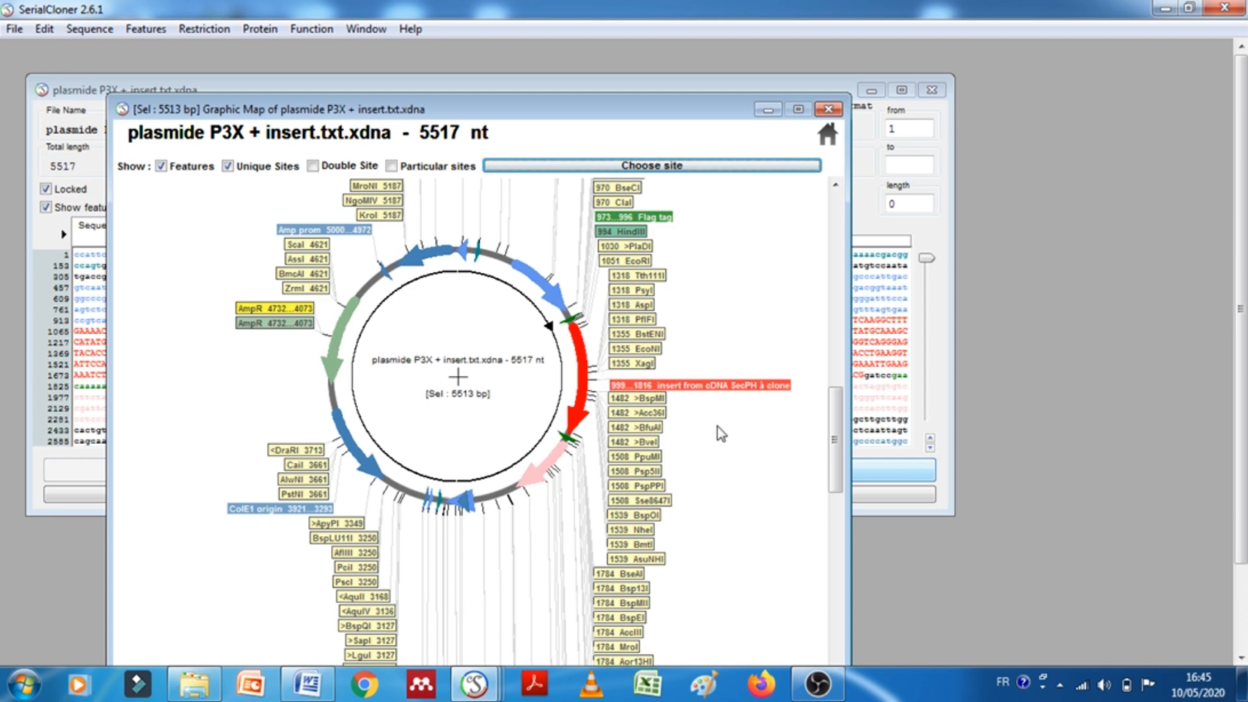
{"action": "scroll", "coordinate": [836, 430], "scroll_direction": "down", "scroll_amount": 1}
{"action": "left_click_drag", "start_coordinate": [836, 430], "coordinate": [837, 490]}
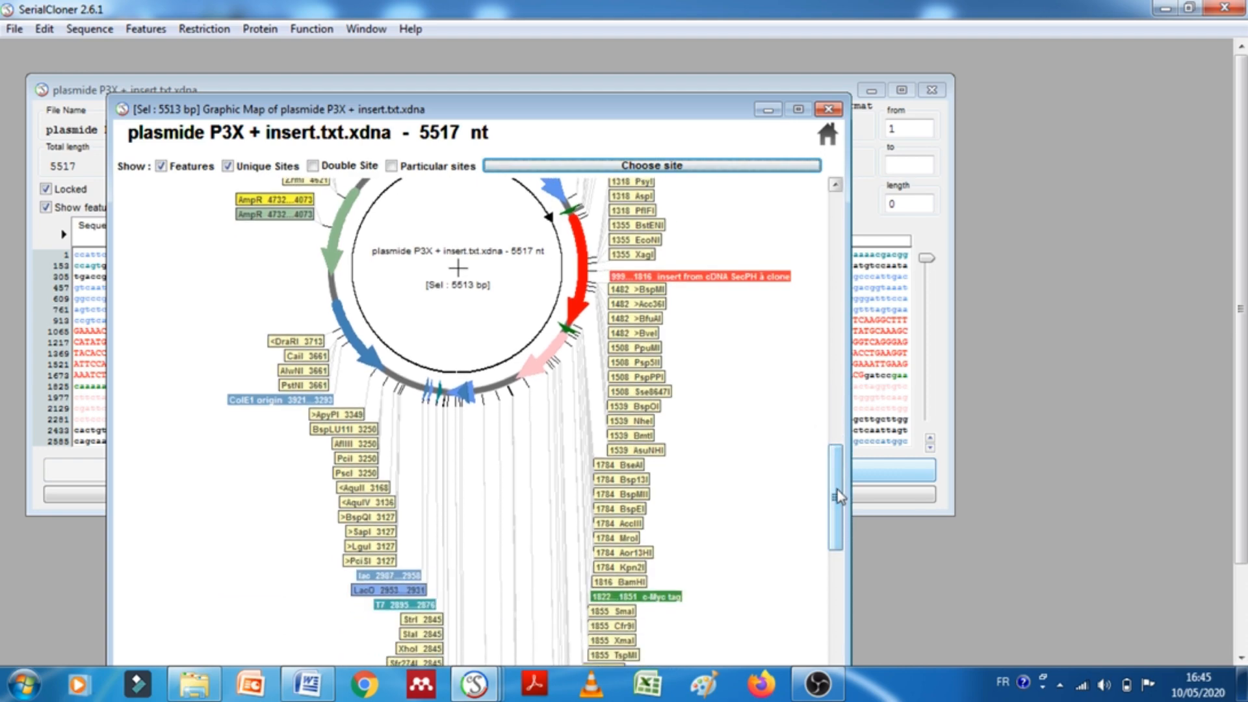
{"action": "left_click", "coordinate": [627, 586]}
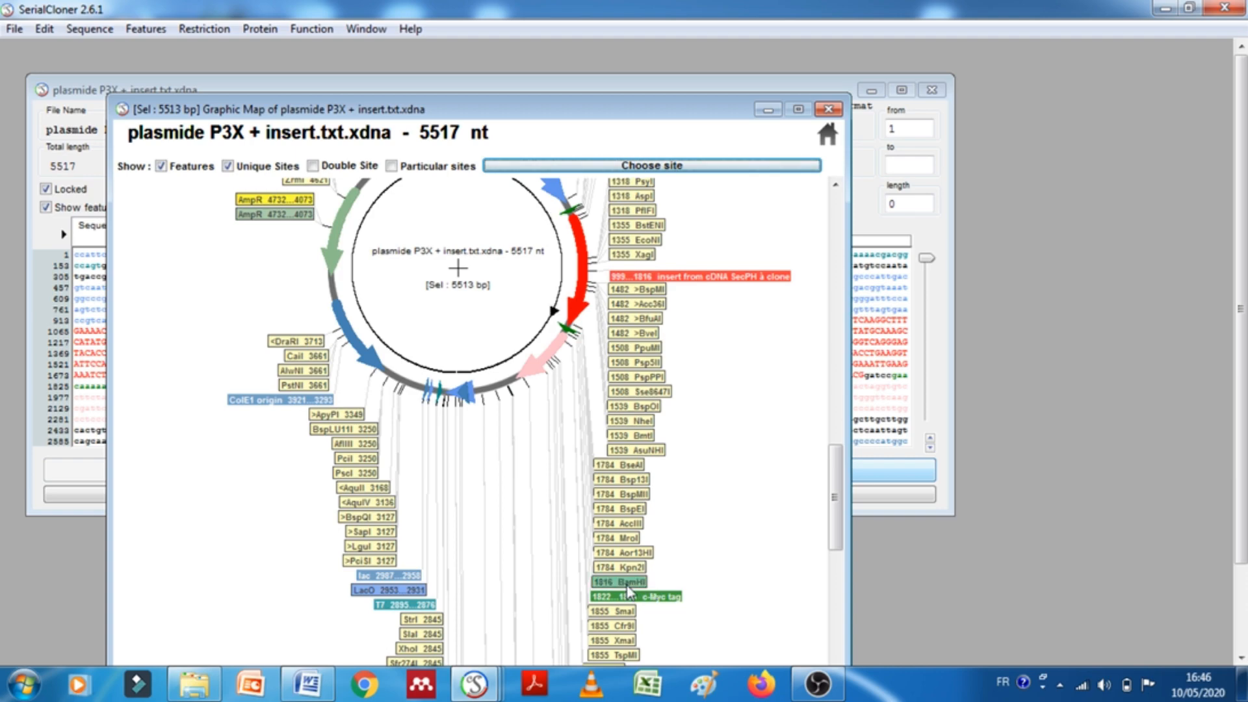
{"action": "left_click_drag", "start_coordinate": [833, 514], "coordinate": [837, 459]}
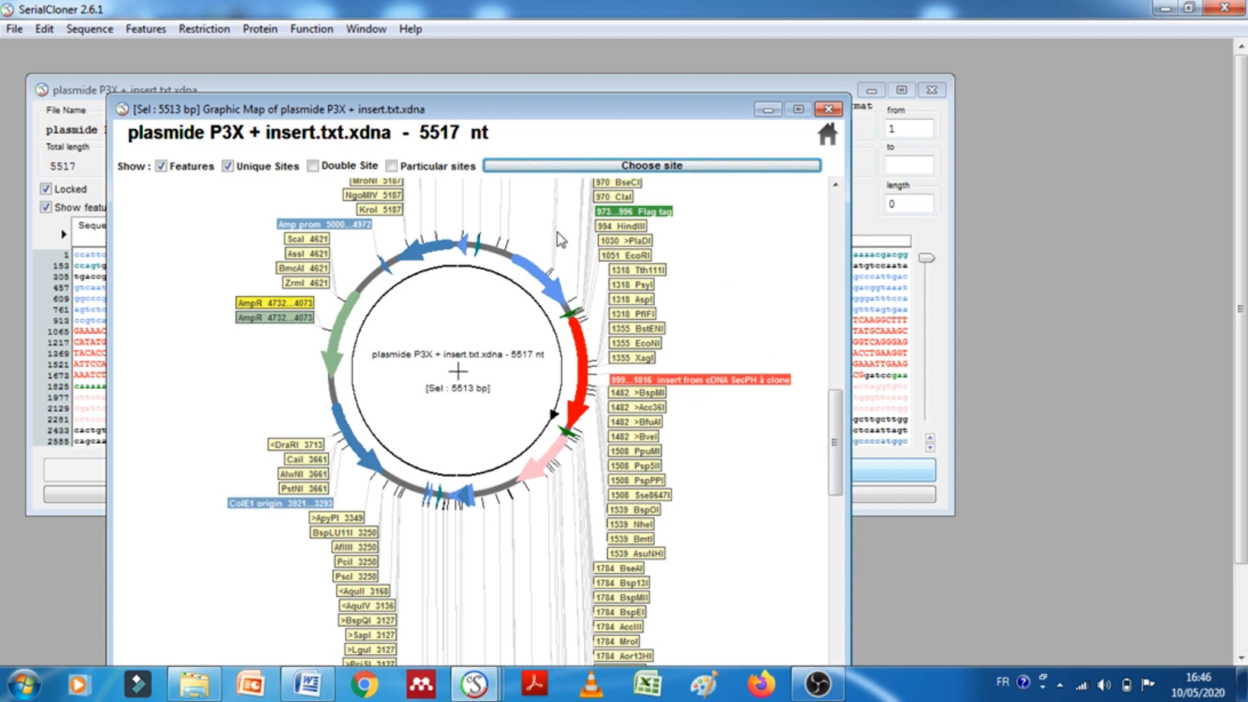
Minimize the P3X + insert graphic map and open the Virtual Cutter restriction tool
{"action": "left_click", "coordinate": [767, 110]}
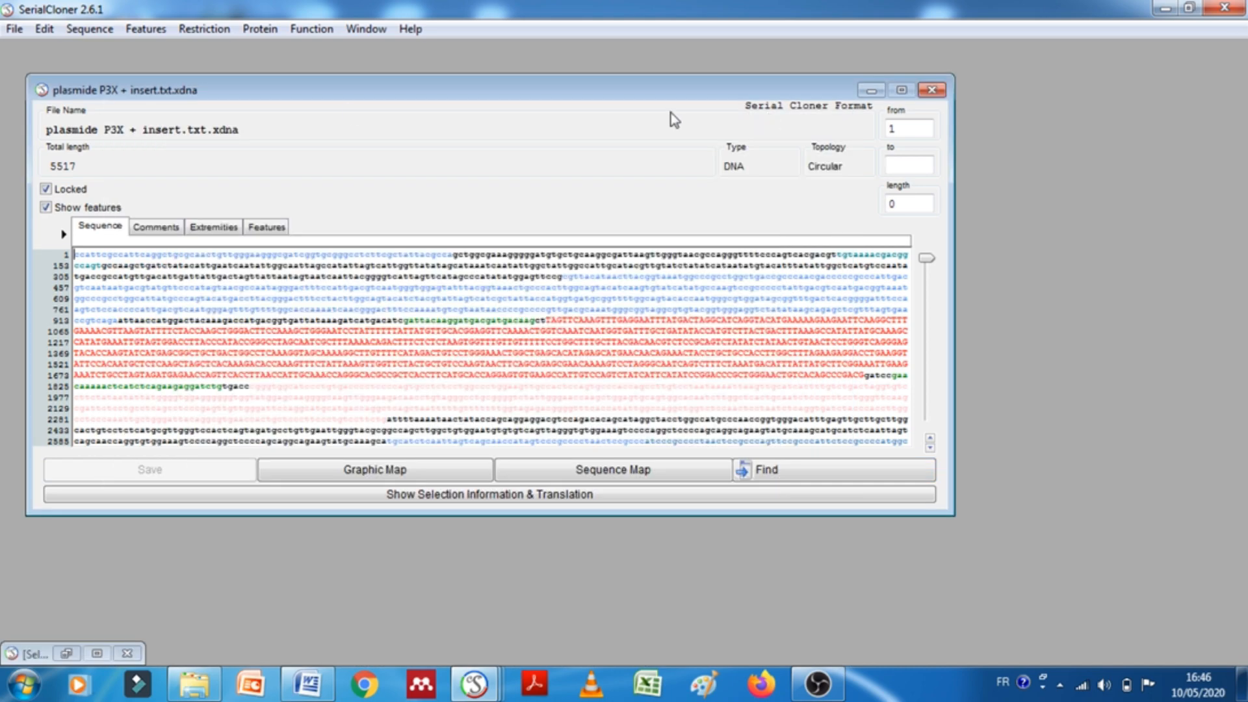
{"action": "left_click", "coordinate": [197, 33]}
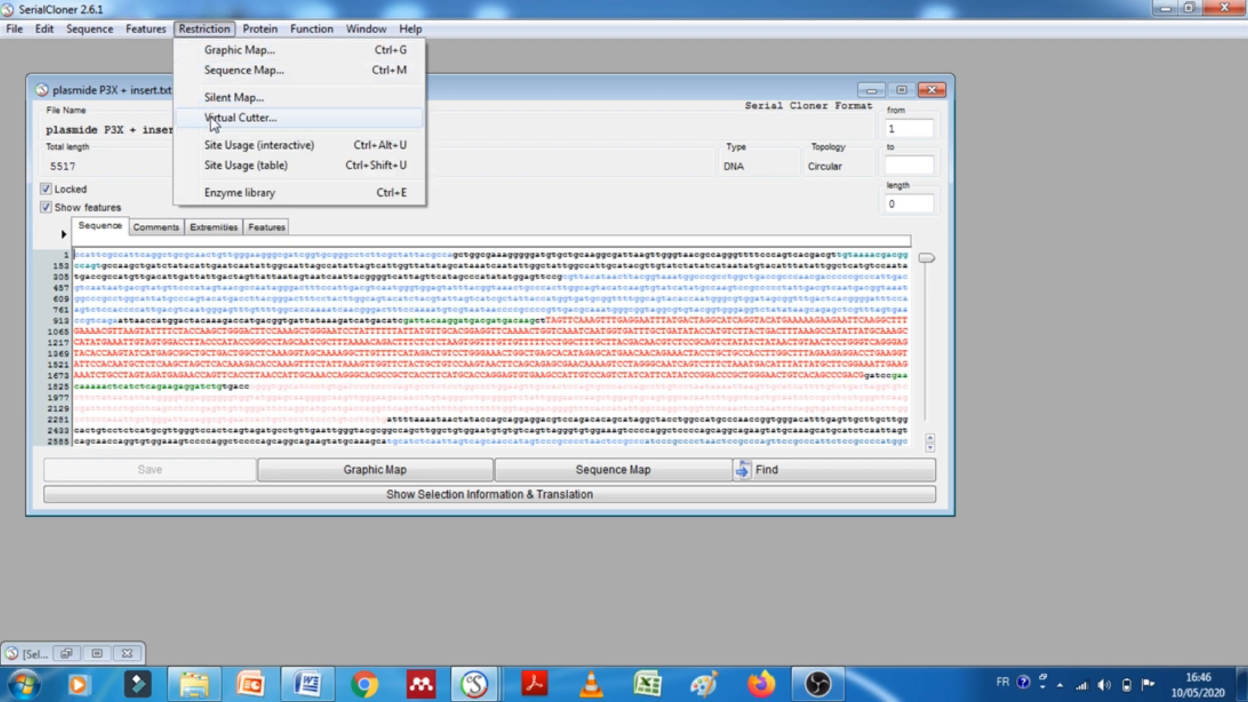
{"action": "left_click", "coordinate": [211, 117]}
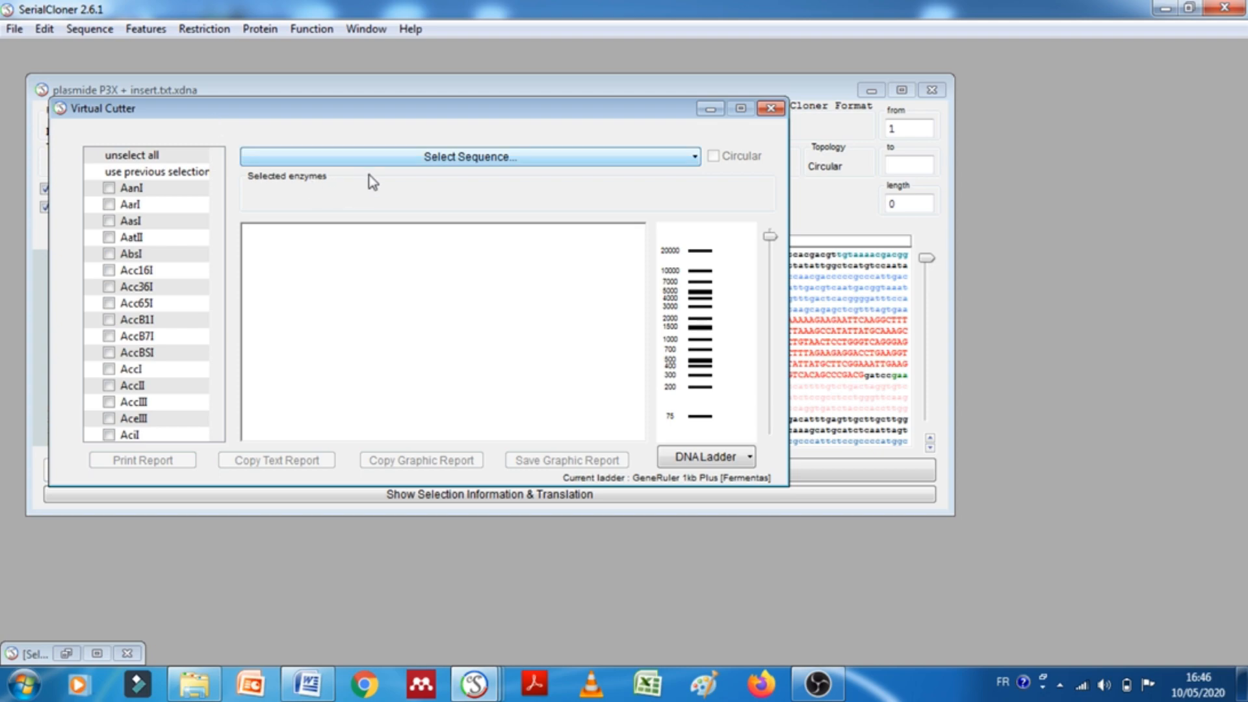
Load the plasmide P3X + insert sequence into the Virtual Cutter and move its window clear of the sequence details
{"action": "left_click", "coordinate": [428, 157]}
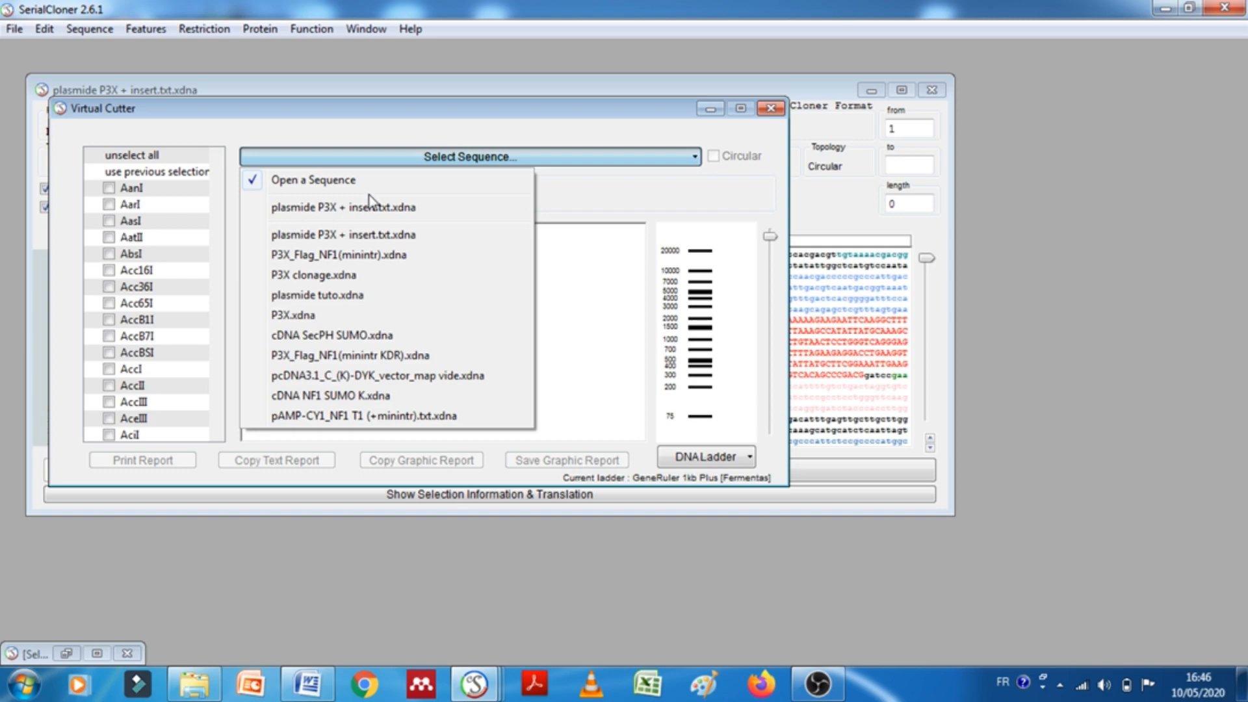
{"action": "left_click", "coordinate": [332, 239]}
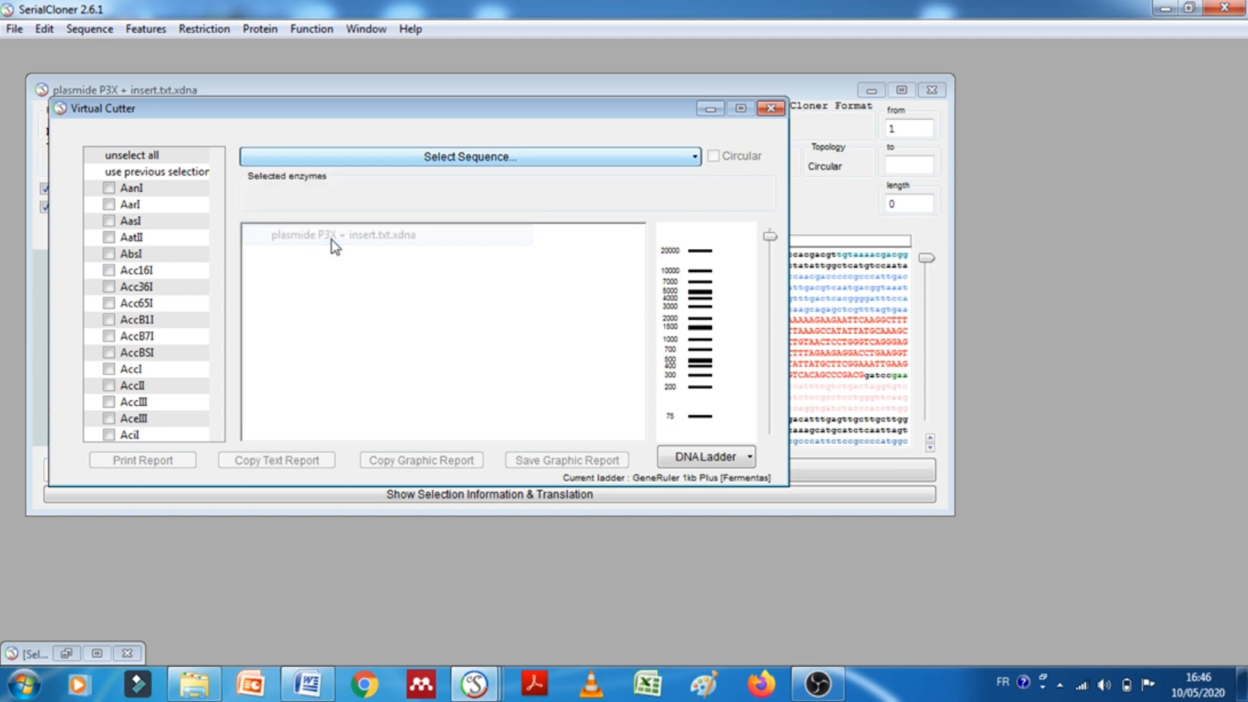
{"action": "left_click_drag", "start_coordinate": [337, 111], "coordinate": [399, 288]}
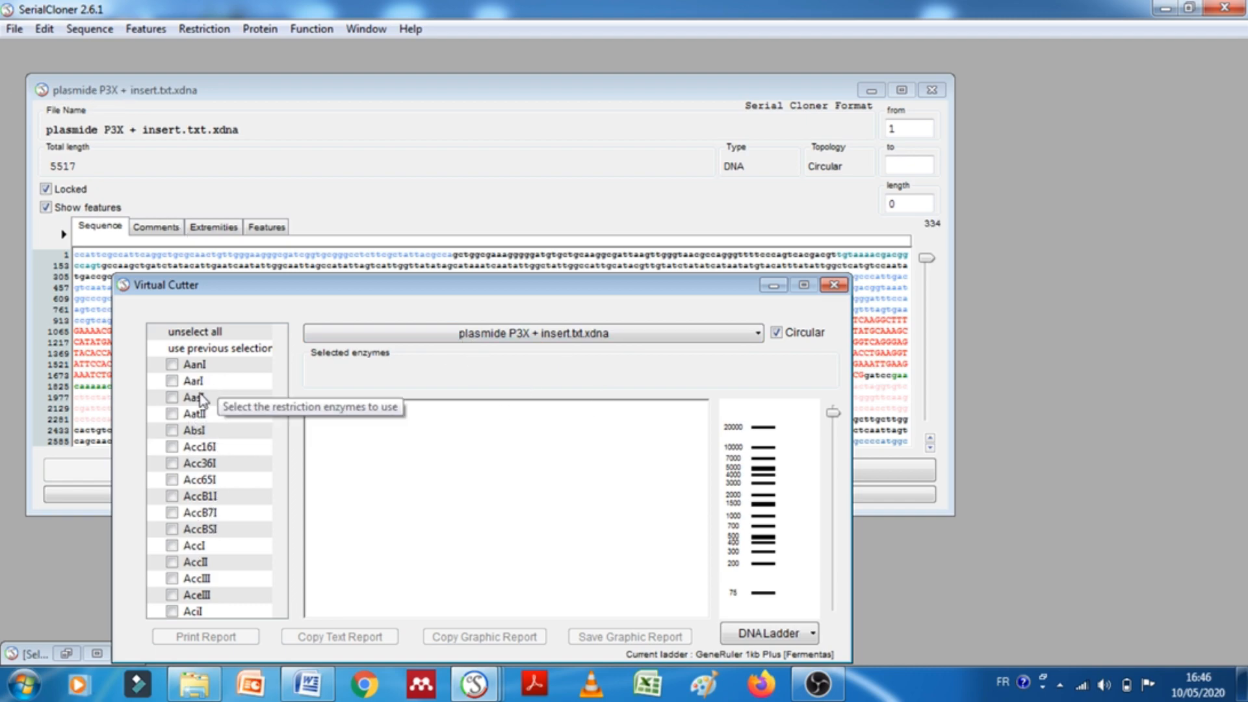
Digest the plasmid with BamHI and highlight the resulting fragment's size in the report
{"action": "scroll", "coordinate": [211, 481], "scroll_direction": "down", "scroll_amount": 2}
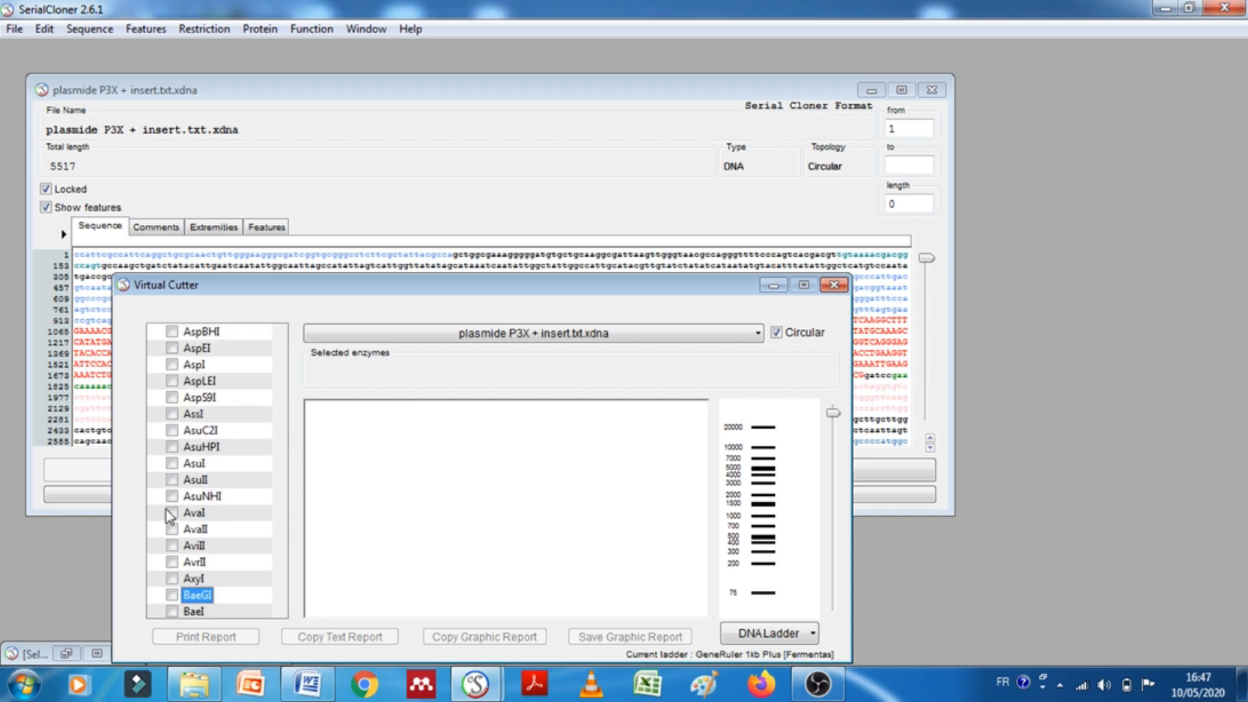
{"action": "scroll", "coordinate": [167, 508], "scroll_direction": "down", "scroll_amount": 3}
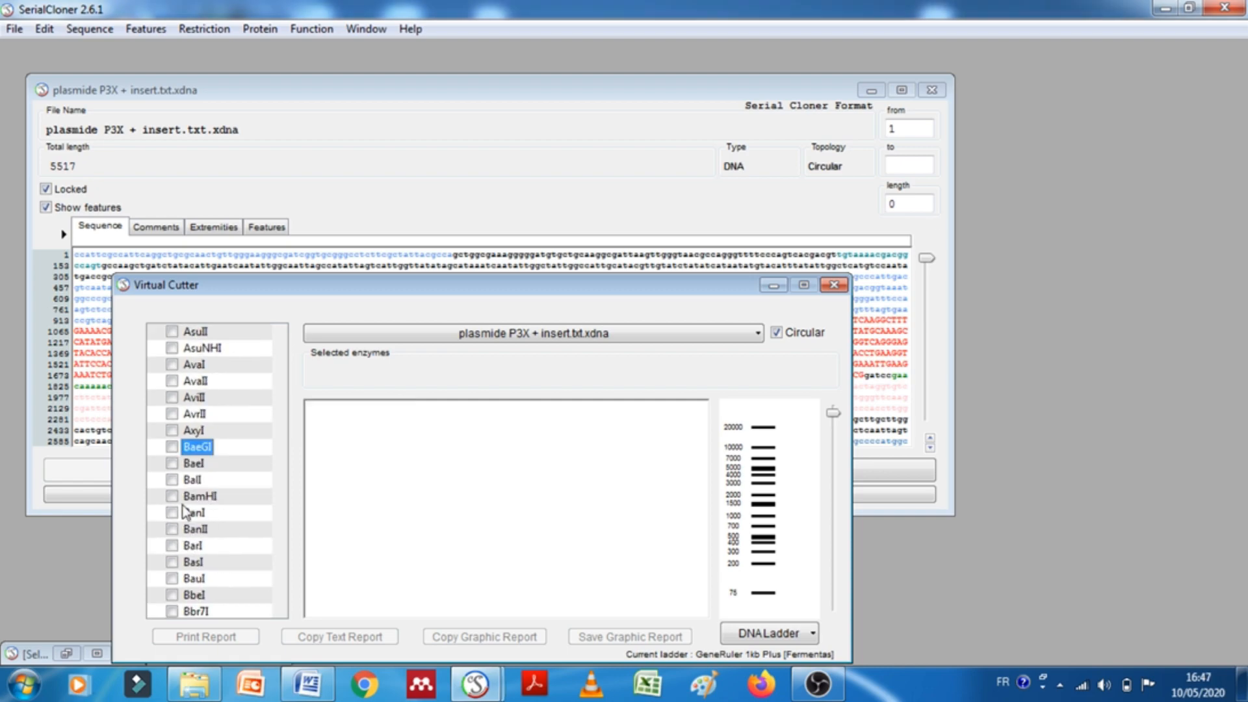
{"action": "left_click", "coordinate": [173, 497]}
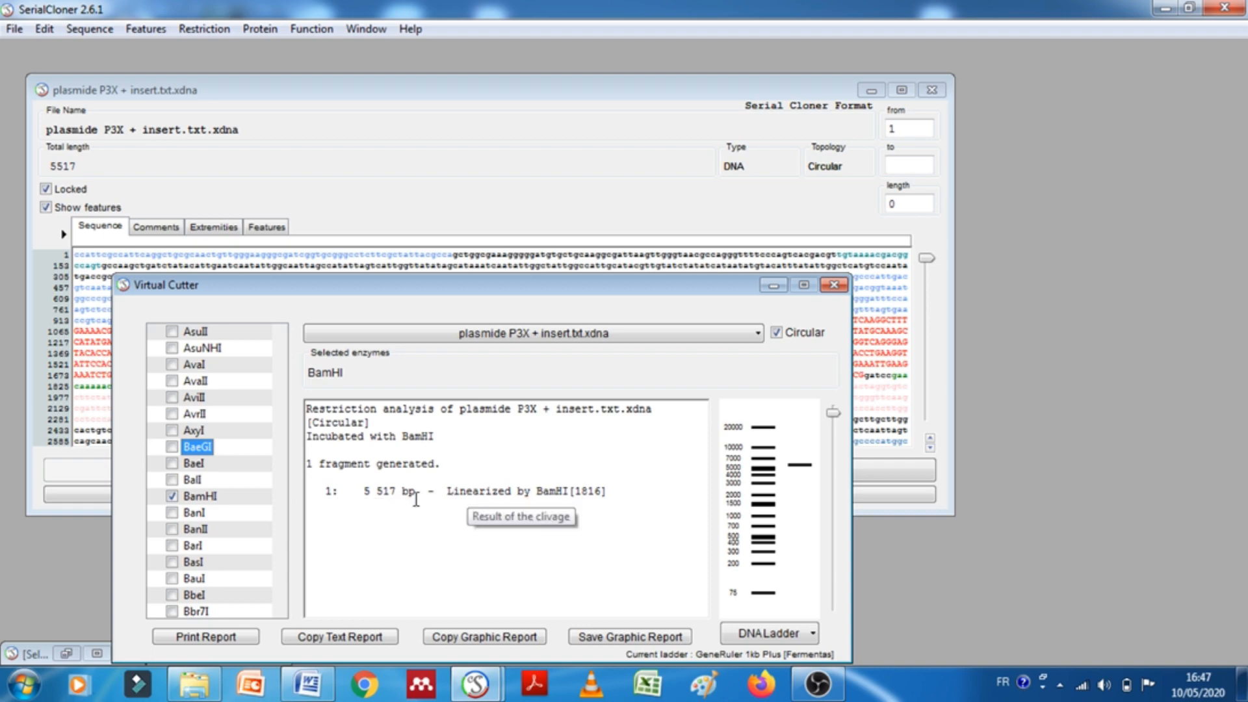
{"action": "left_click_drag", "start_coordinate": [363, 492], "coordinate": [414, 494]}
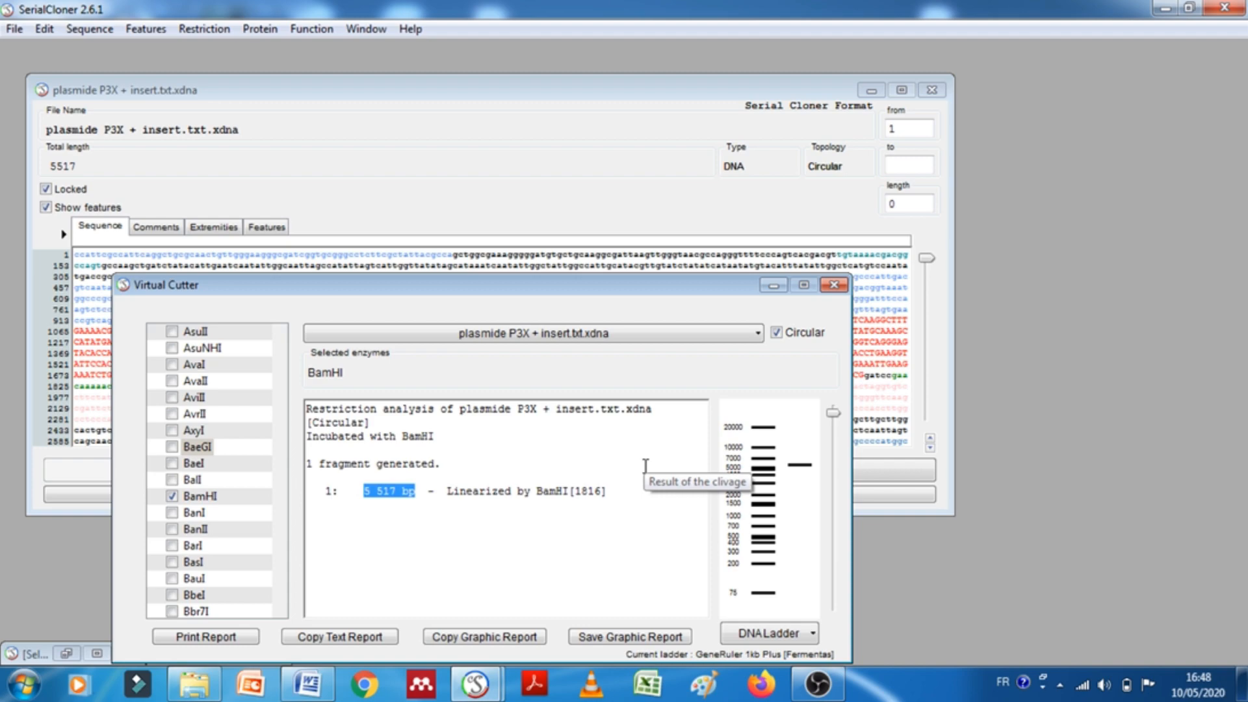
Add HindIII to the BamHI digest of the plasmid
{"action": "scroll", "coordinate": [234, 512], "scroll_direction": "down", "scroll_amount": 2}
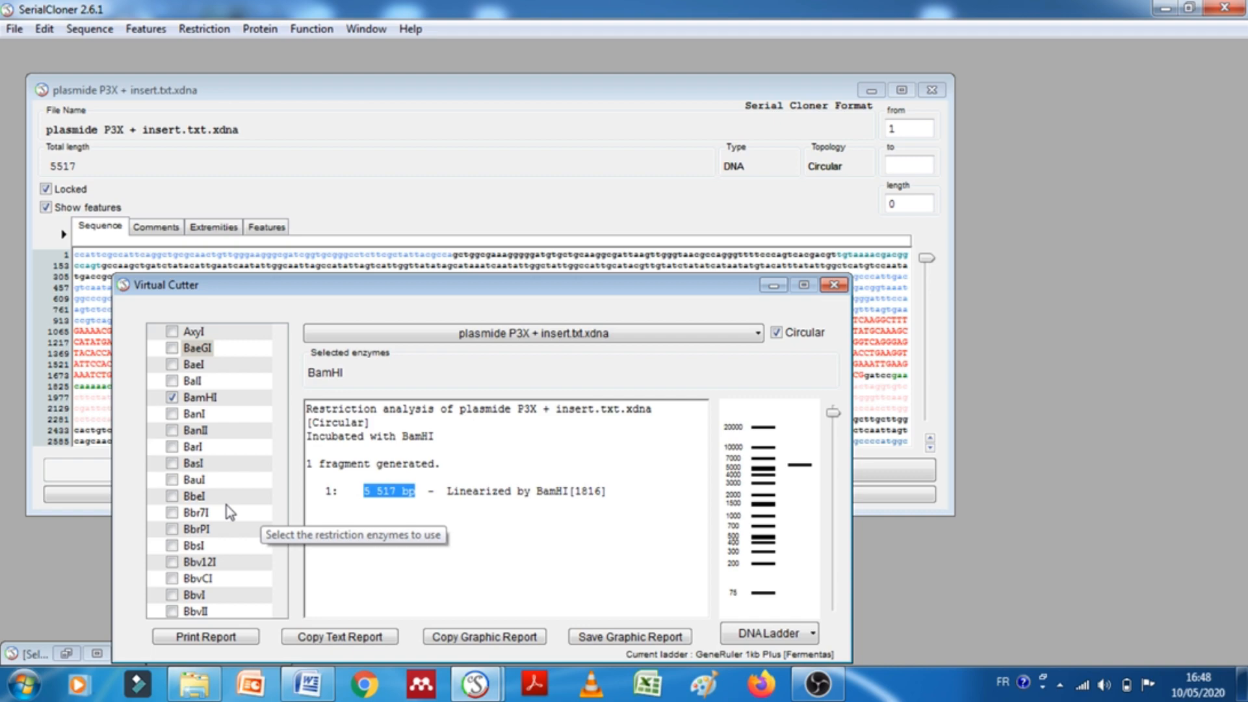
{"action": "left_click", "coordinate": [171, 497]}
{"action": "left_click", "coordinate": [170, 498]}
{"action": "key", "text": "h"}
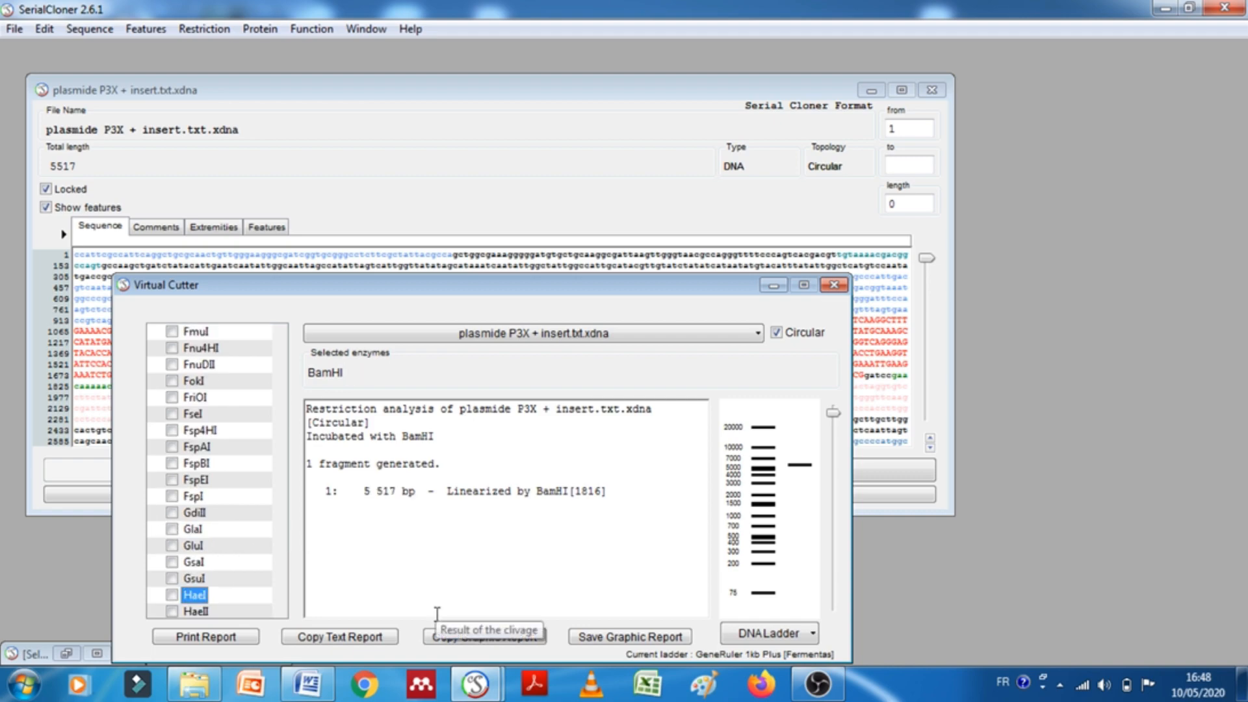
{"action": "scroll", "coordinate": [264, 523], "scroll_direction": "down", "scroll_amount": 7}
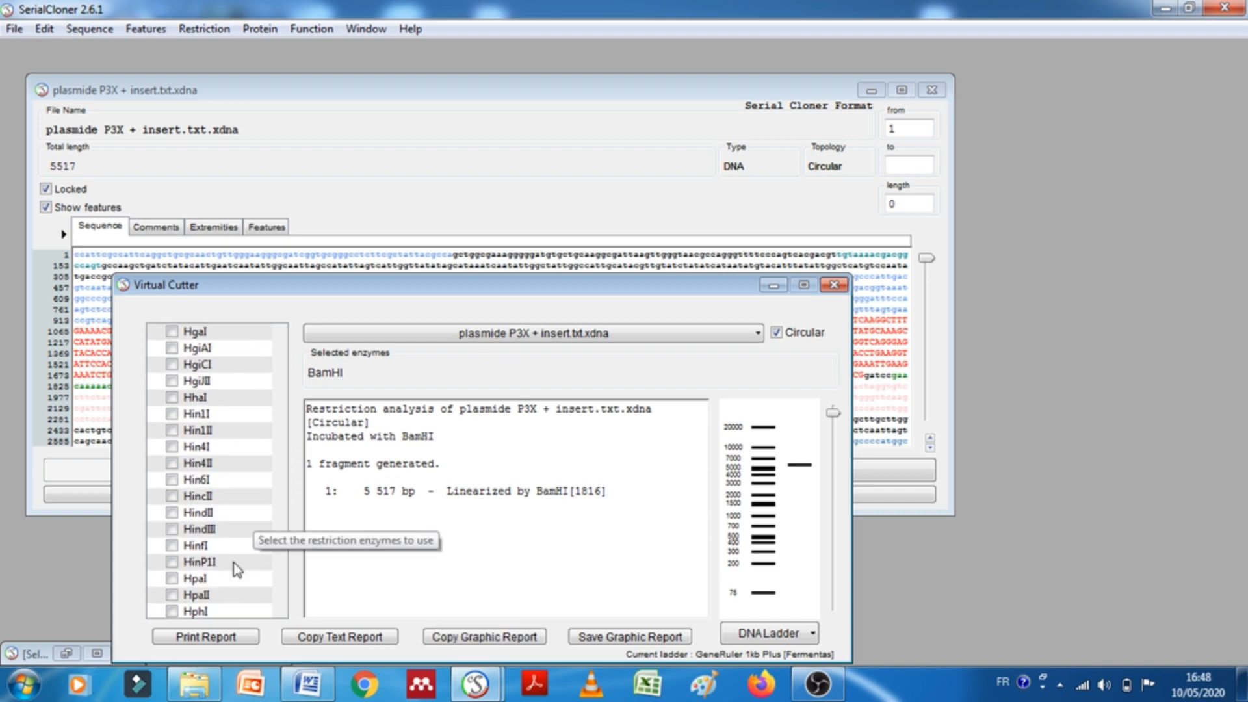
{"action": "left_click", "coordinate": [172, 529]}
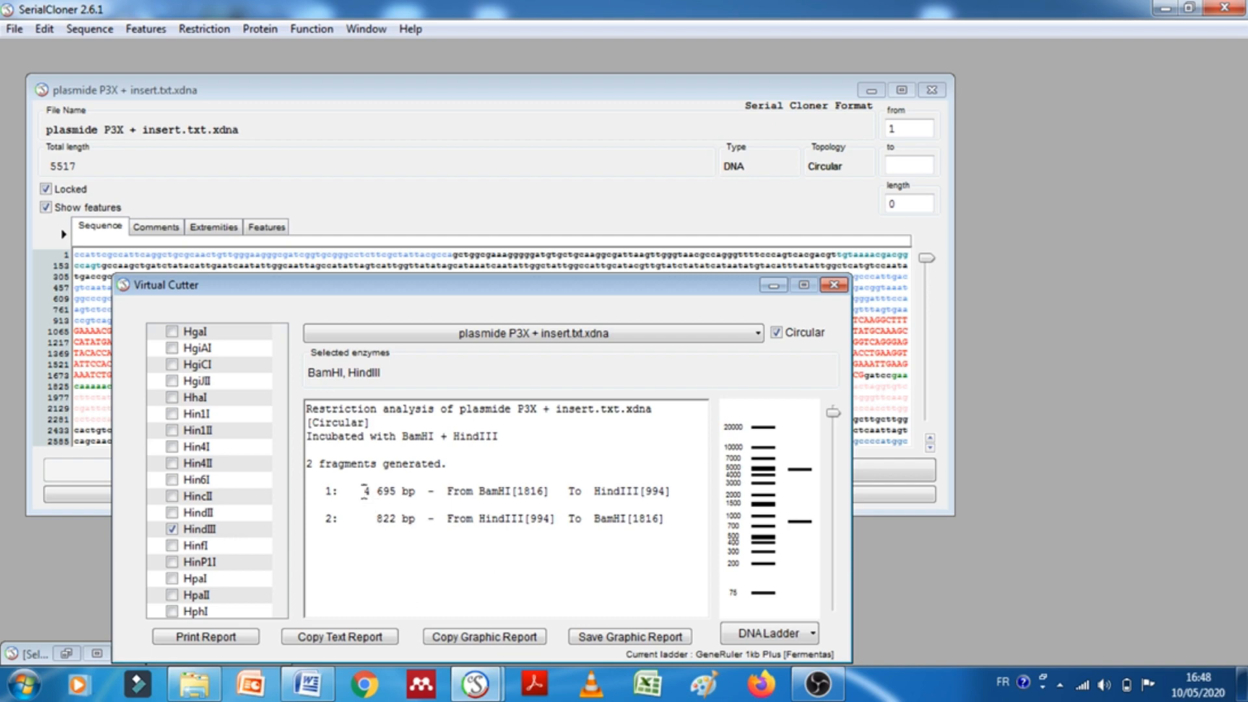
Examine the sizes and cut sites of both fragments from the BamHI + HindIII digest by highlighting them in the report
{"action": "left_click_drag", "start_coordinate": [371, 496], "coordinate": [642, 491]}
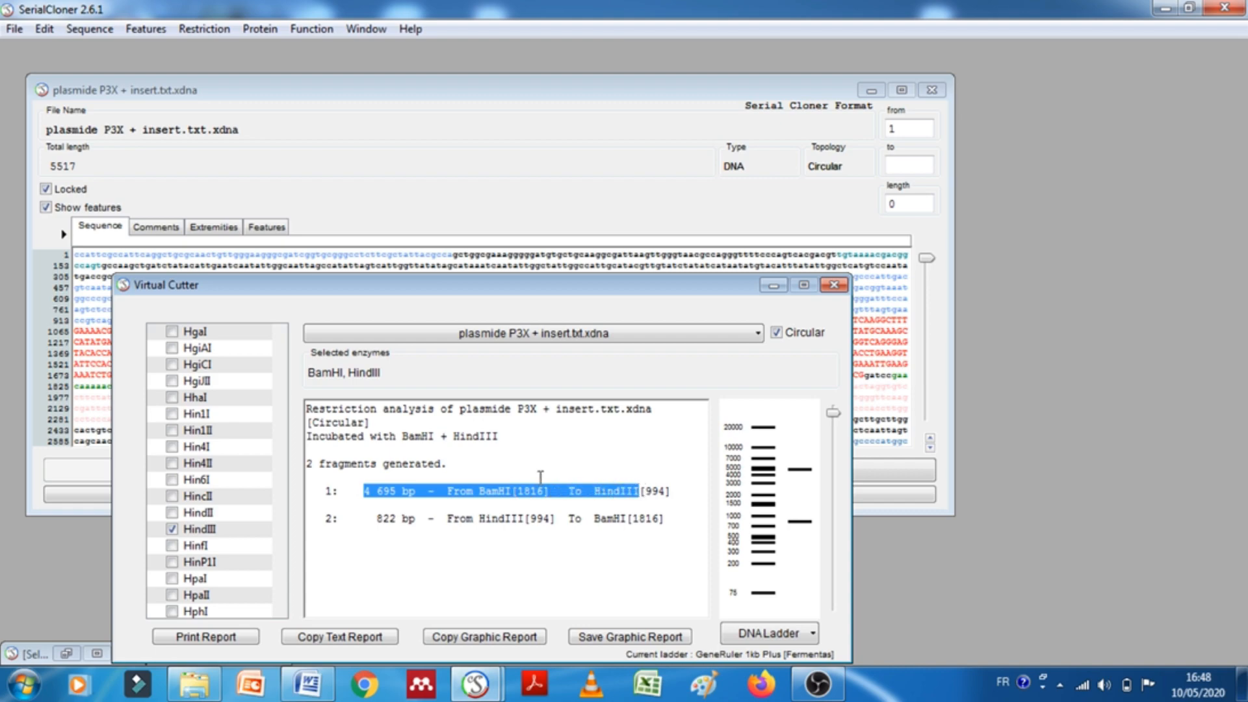
{"action": "left_click", "coordinate": [366, 519]}
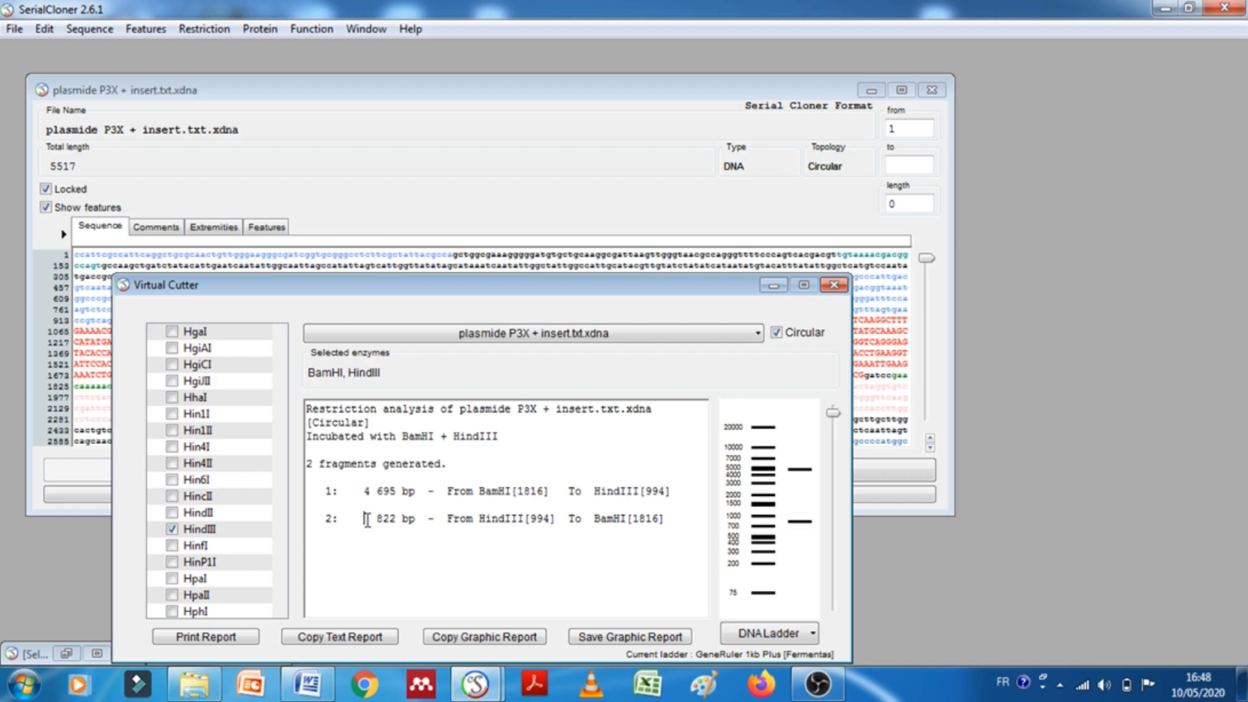
{"action": "left_click_drag", "start_coordinate": [368, 518], "coordinate": [410, 526]}
{"action": "left_click_drag", "start_coordinate": [663, 289], "coordinate": [691, 190]}
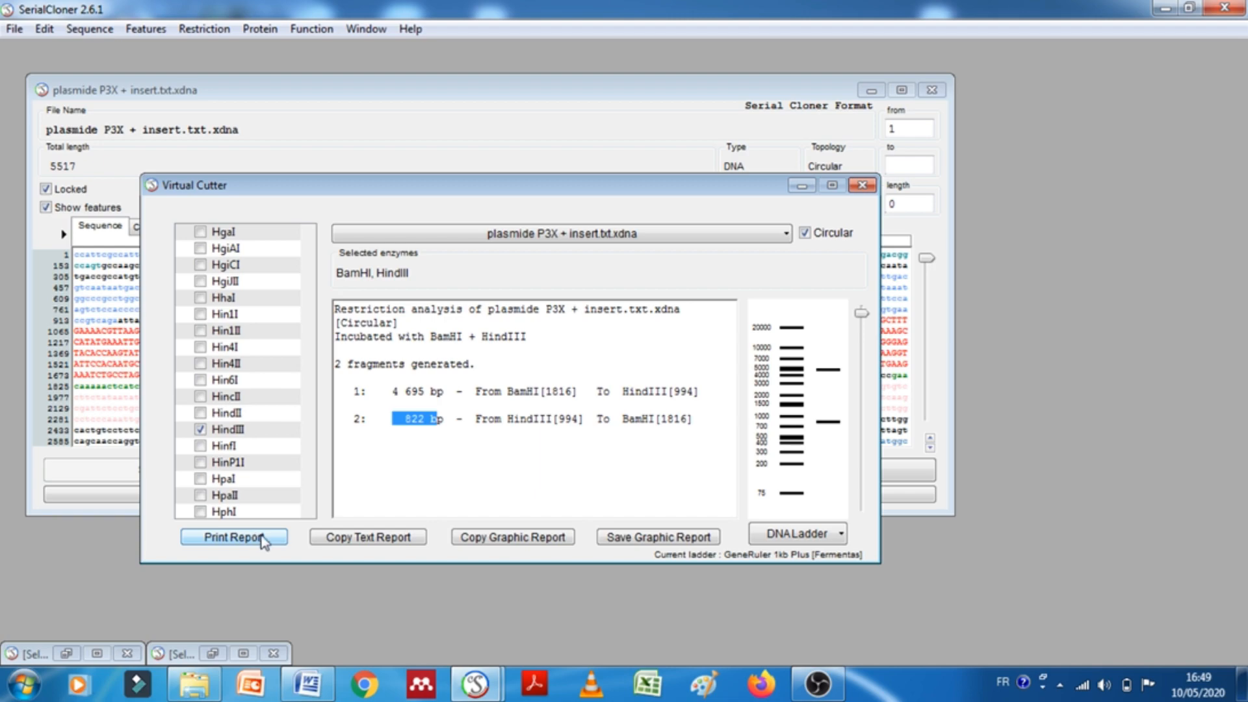
Open and dismiss the report's print dialog, and save the graphic report as Restriction Report in the tuto SerialCloner folder
{"action": "left_click", "coordinate": [261, 539]}
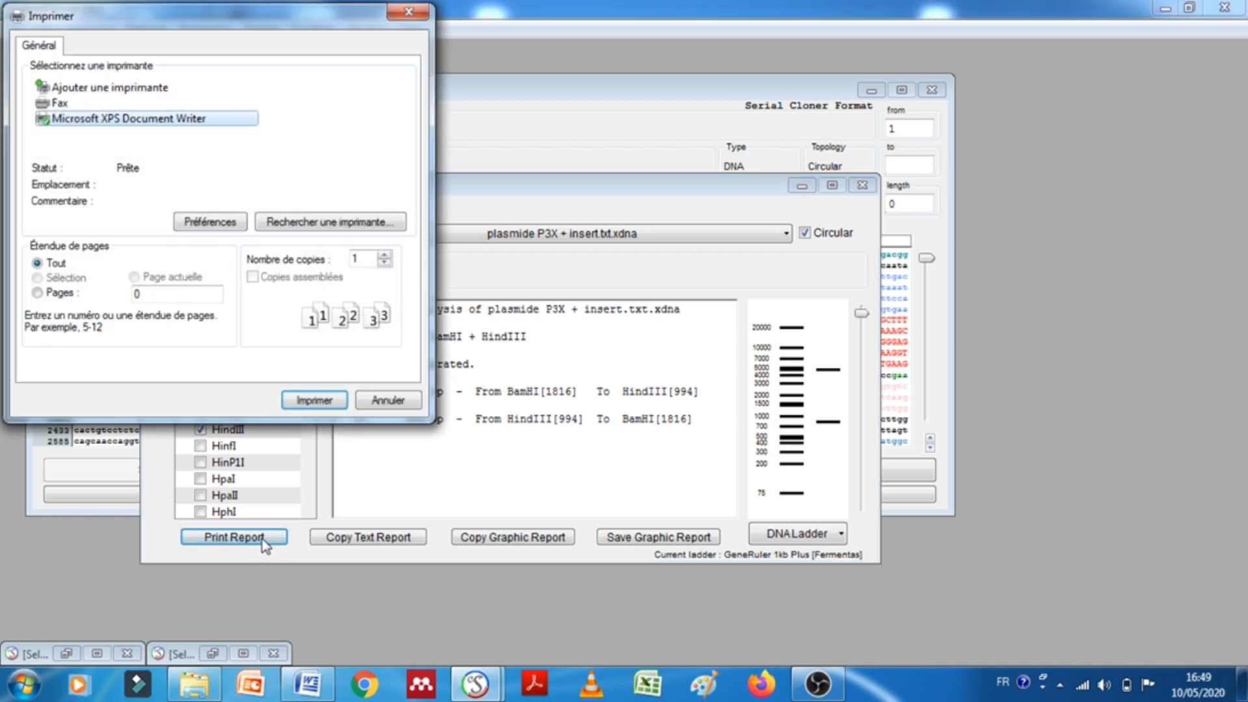
{"action": "left_click", "coordinate": [407, 12]}
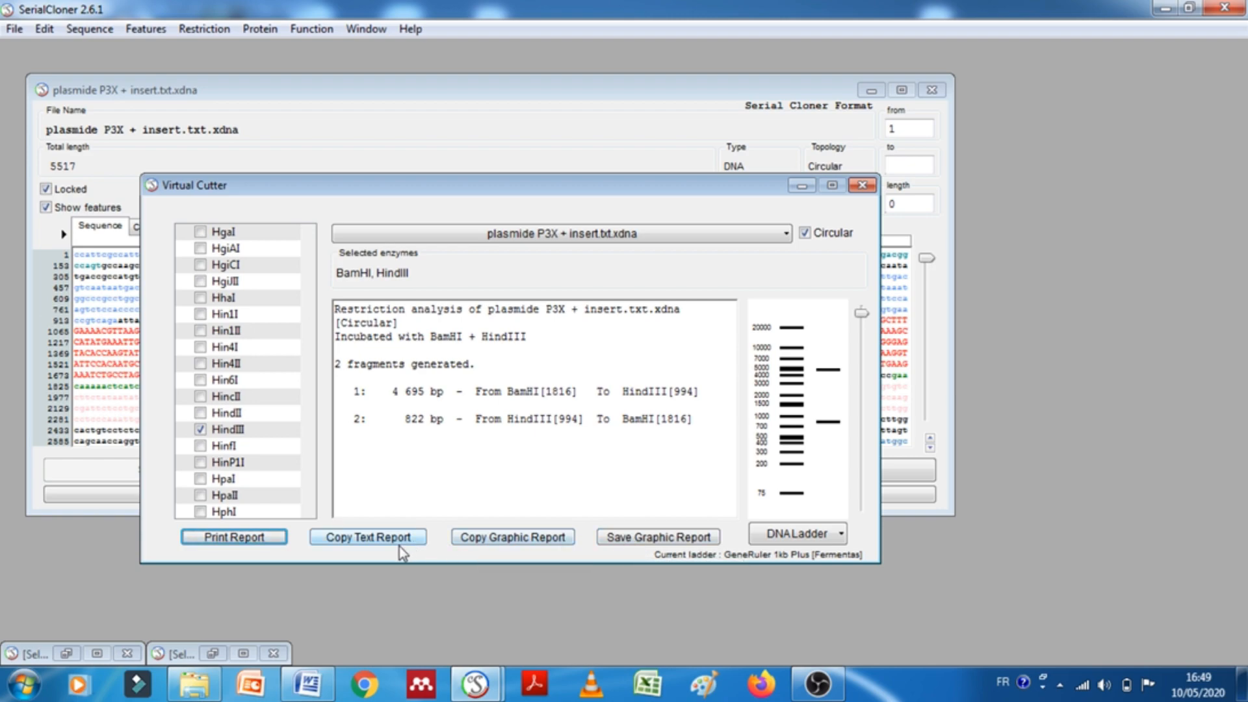
{"action": "left_click", "coordinate": [639, 542]}
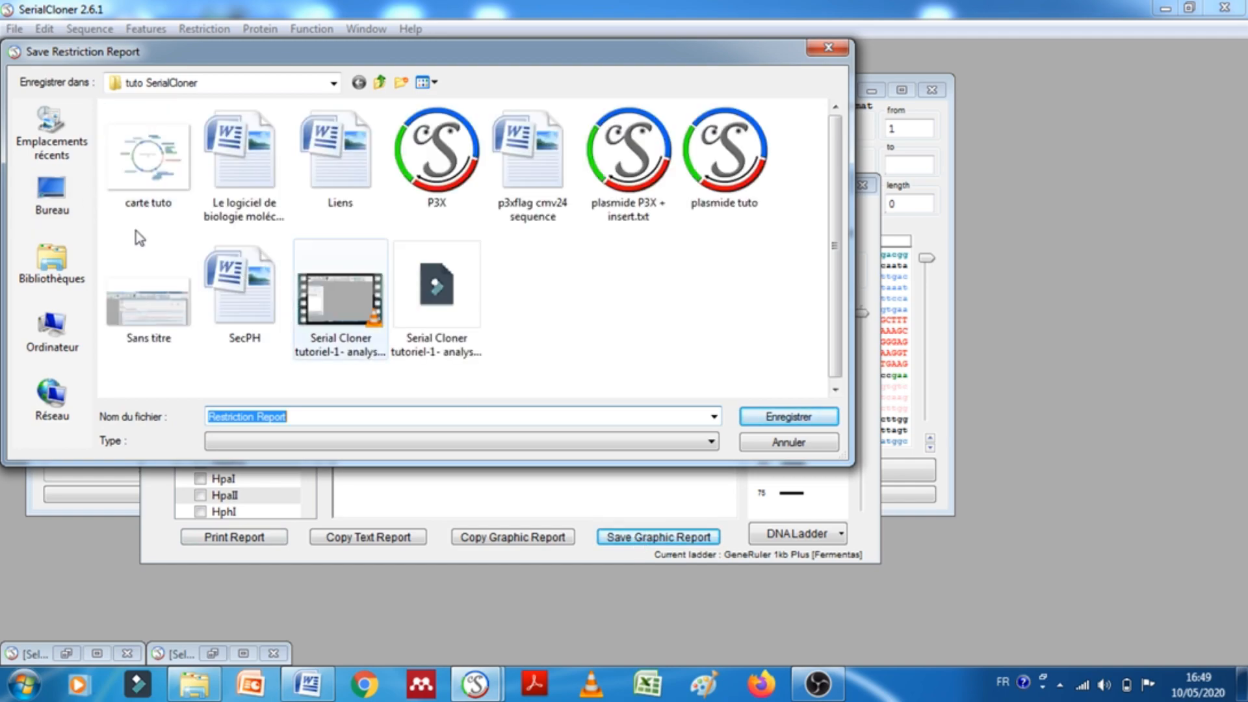
{"action": "left_click", "coordinate": [822, 422]}
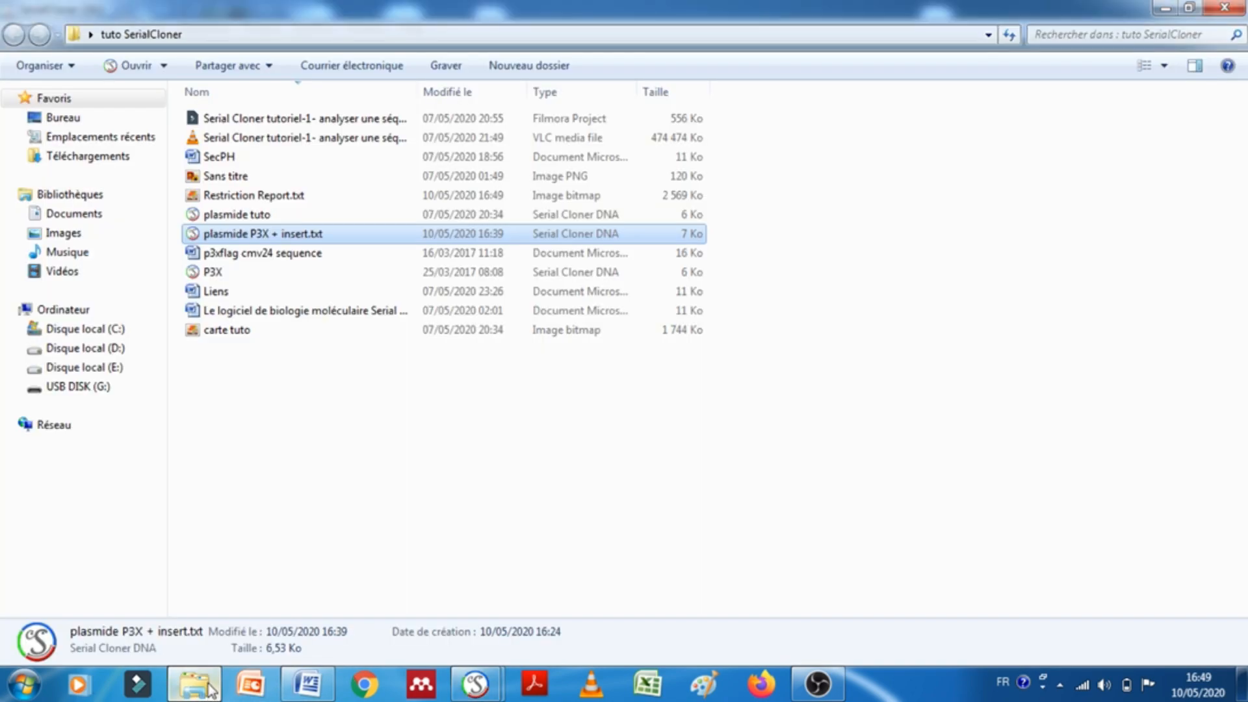
Switch to the tuto SerialCloner folder, view the saved Restriction Report image and close it
{"action": "left_click", "coordinate": [195, 684]}
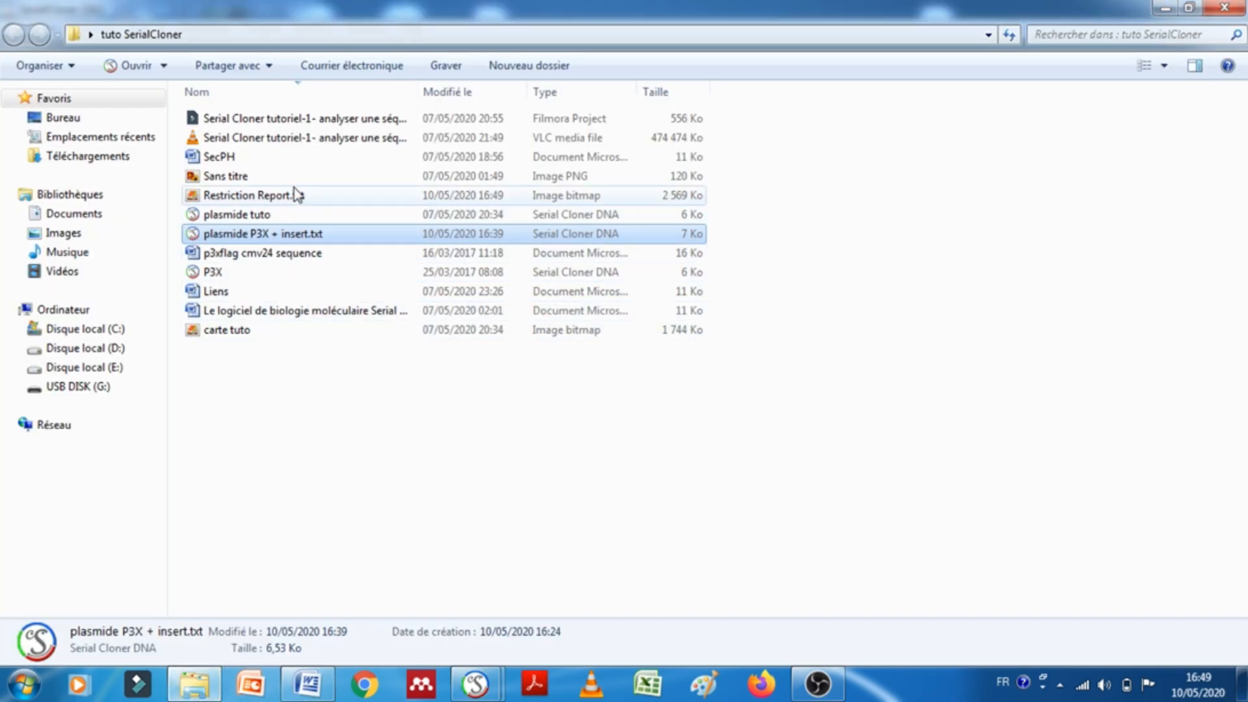
{"action": "double_click", "coordinate": [295, 195]}
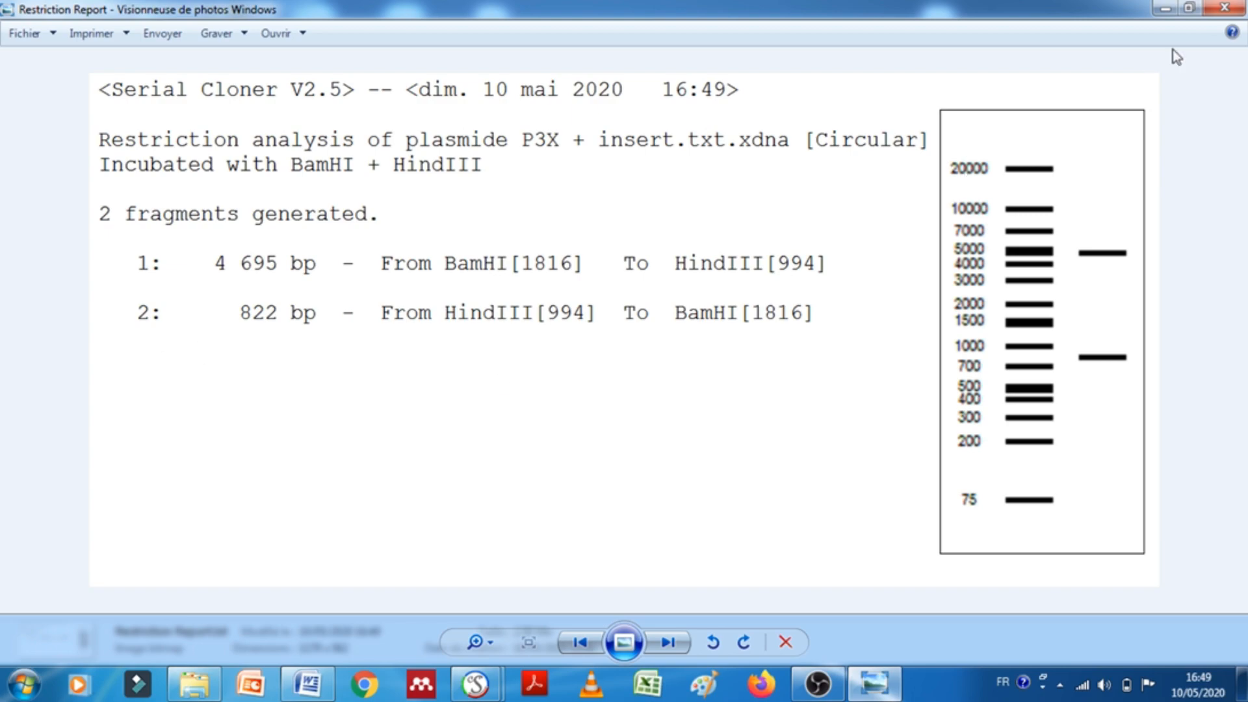
{"action": "left_click", "coordinate": [1225, 8]}
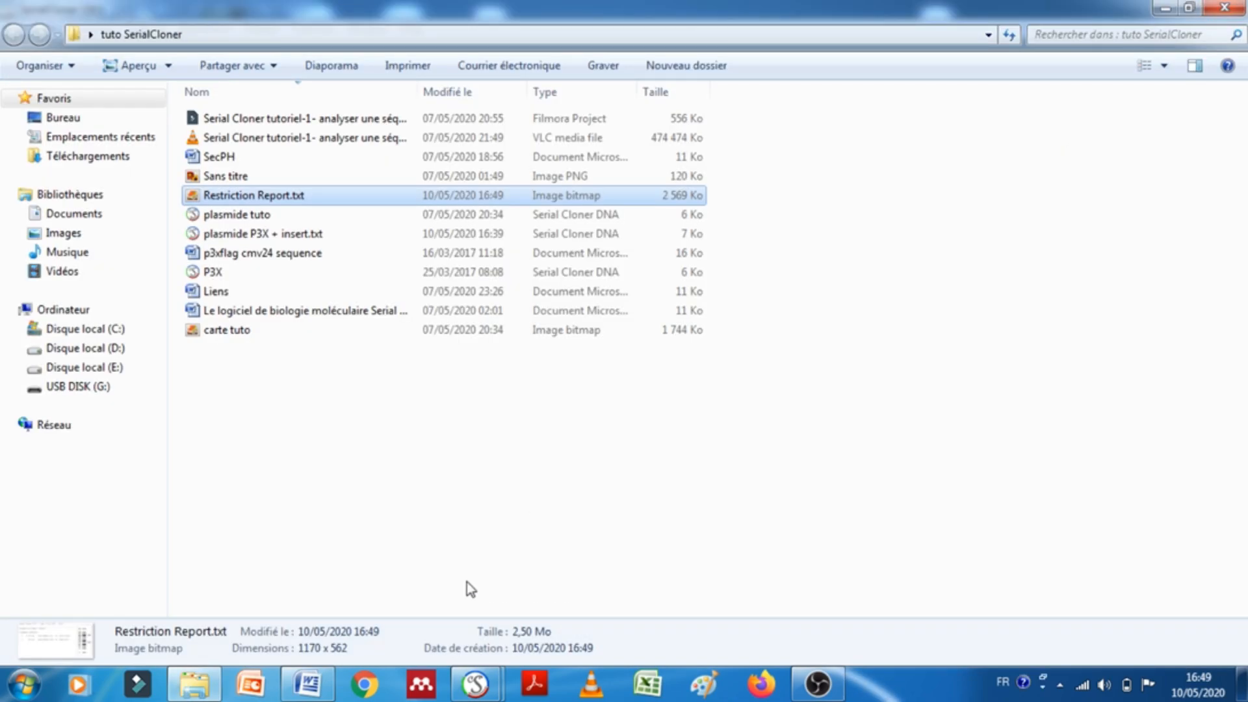
Switch back to the SerialCloner window with the digest and close the Virtual Cutter
{"action": "left_click", "coordinate": [475, 684]}
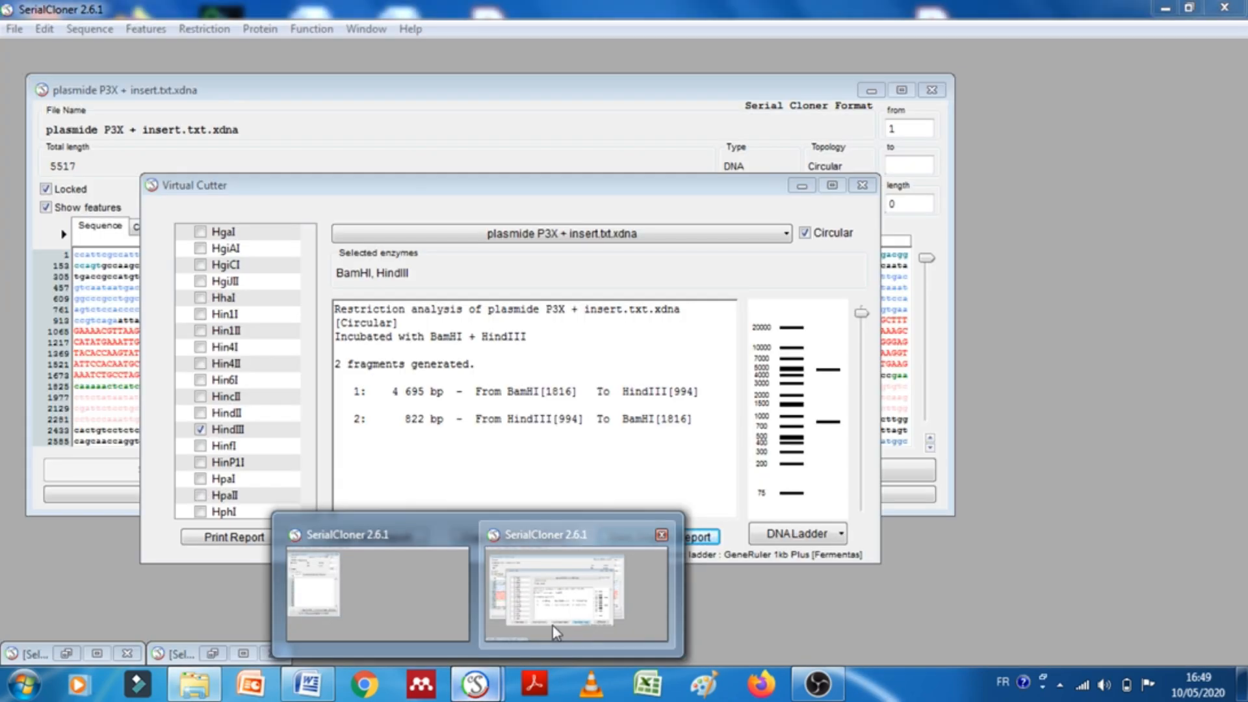
{"action": "left_click", "coordinate": [553, 625]}
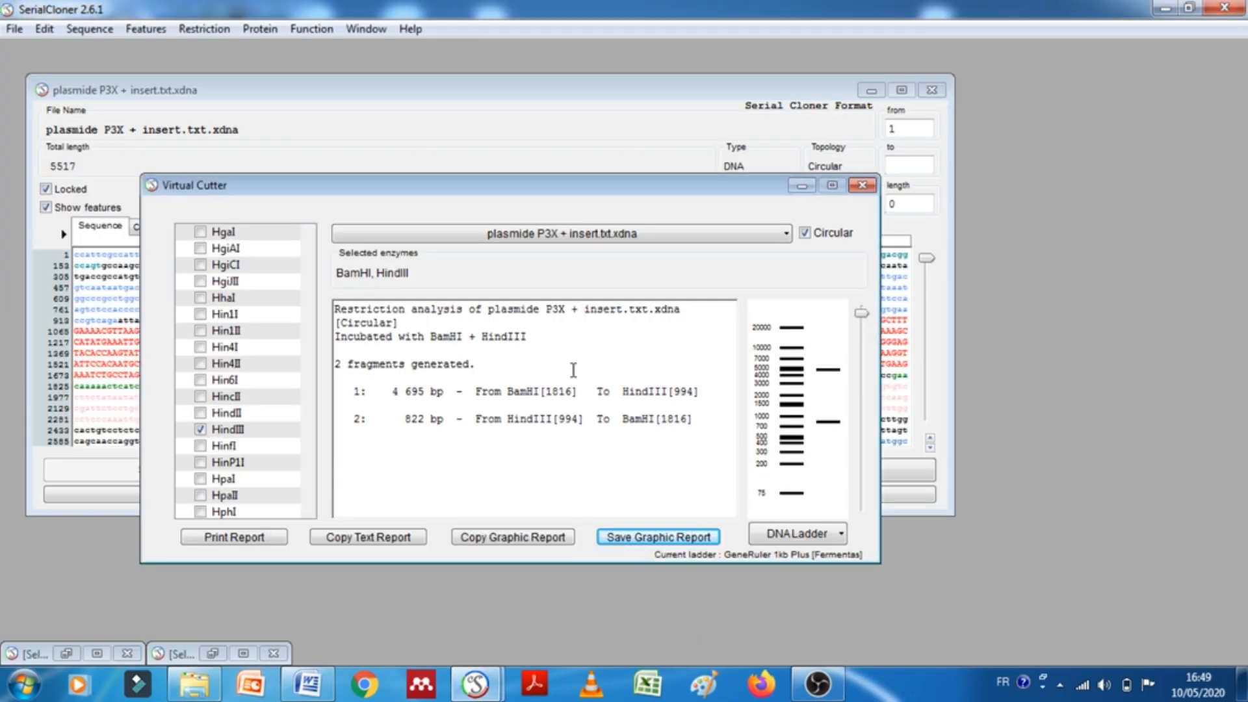
{"action": "left_click", "coordinate": [870, 187]}
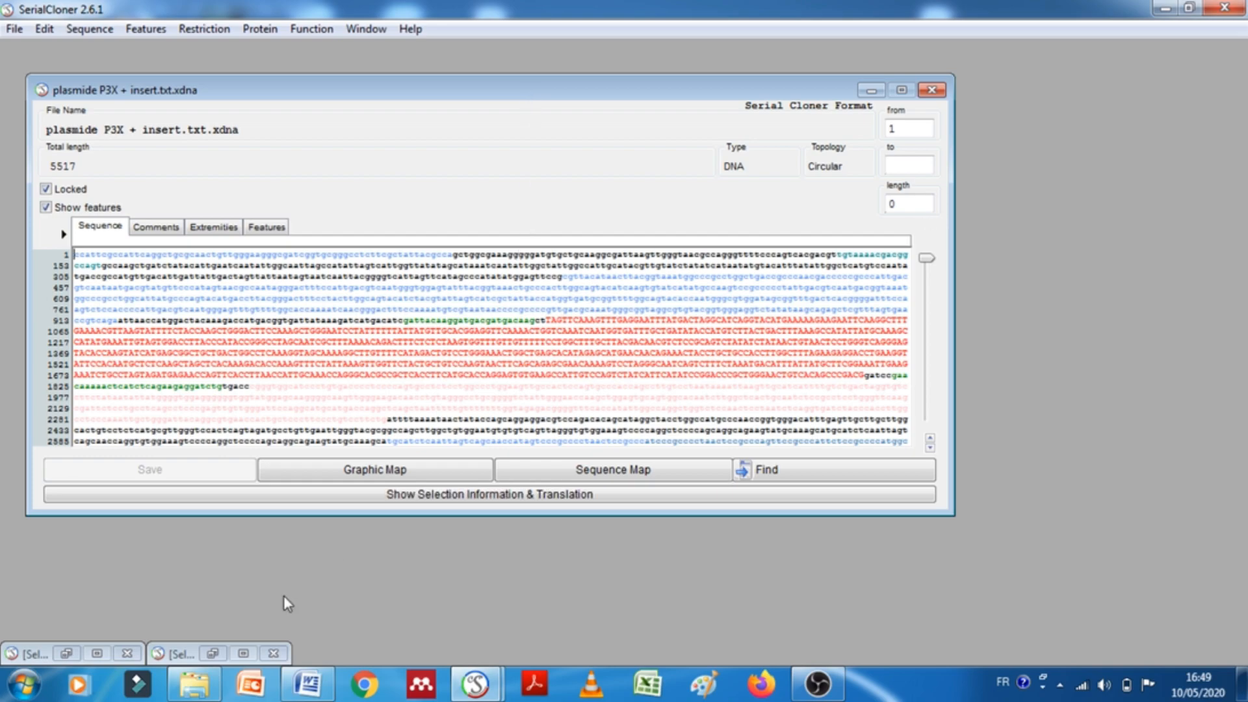
Display an enlarged graphic map of plasmide P3X + insert, select the ScaI site near AmpR, and minimize the map
{"action": "left_click", "coordinate": [447, 463]}
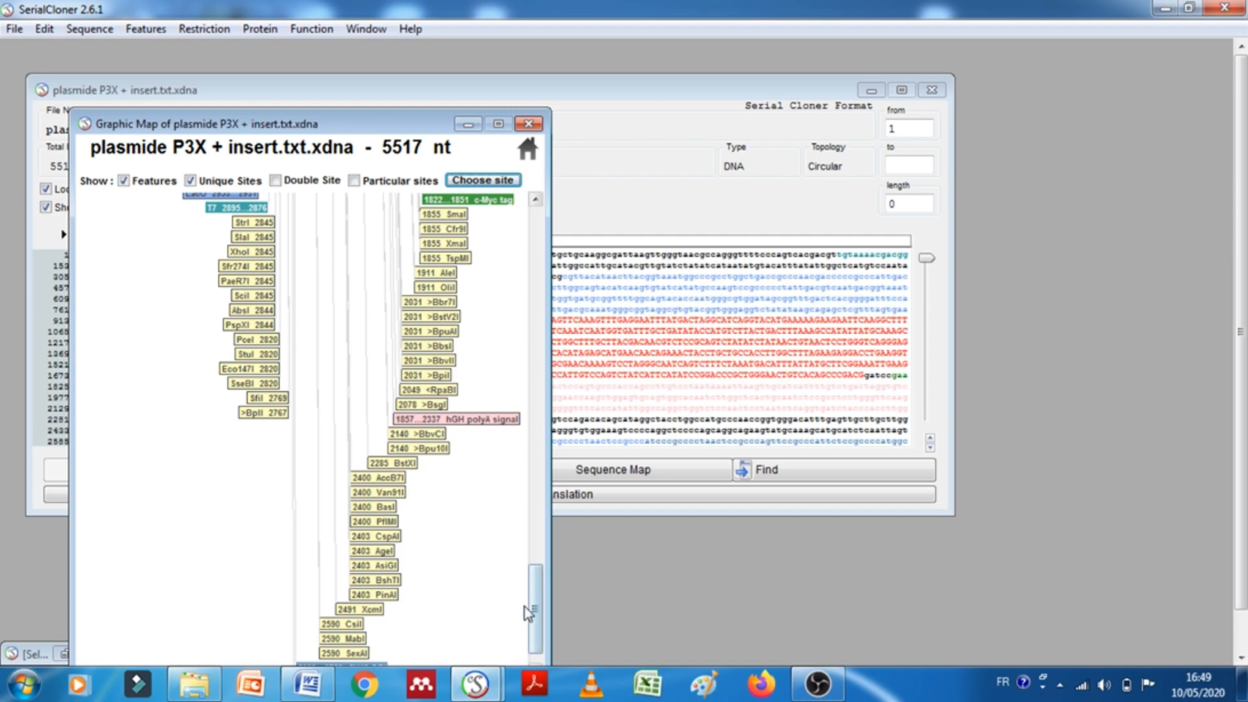
{"action": "scroll", "coordinate": [540, 608], "scroll_direction": "up", "scroll_amount": 3}
{"action": "scroll", "coordinate": [541, 605], "scroll_direction": "up", "scroll_amount": 5}
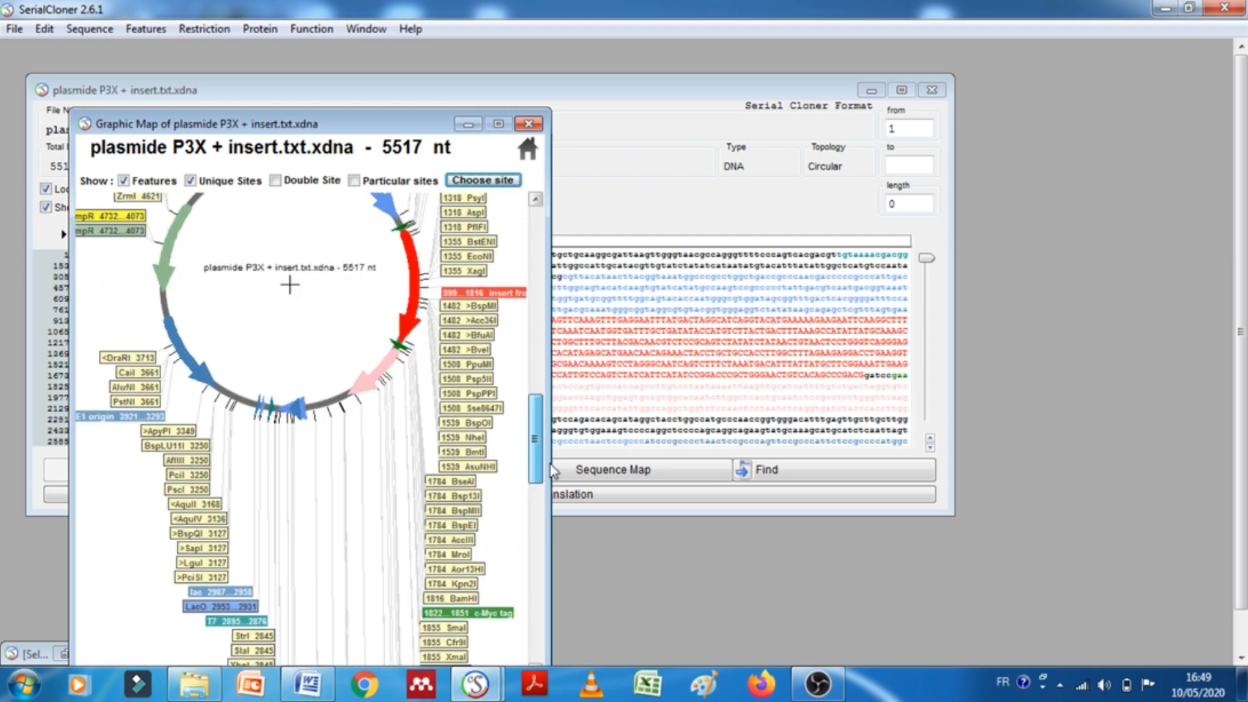
{"action": "left_click_drag", "start_coordinate": [551, 103], "coordinate": [812, 91]}
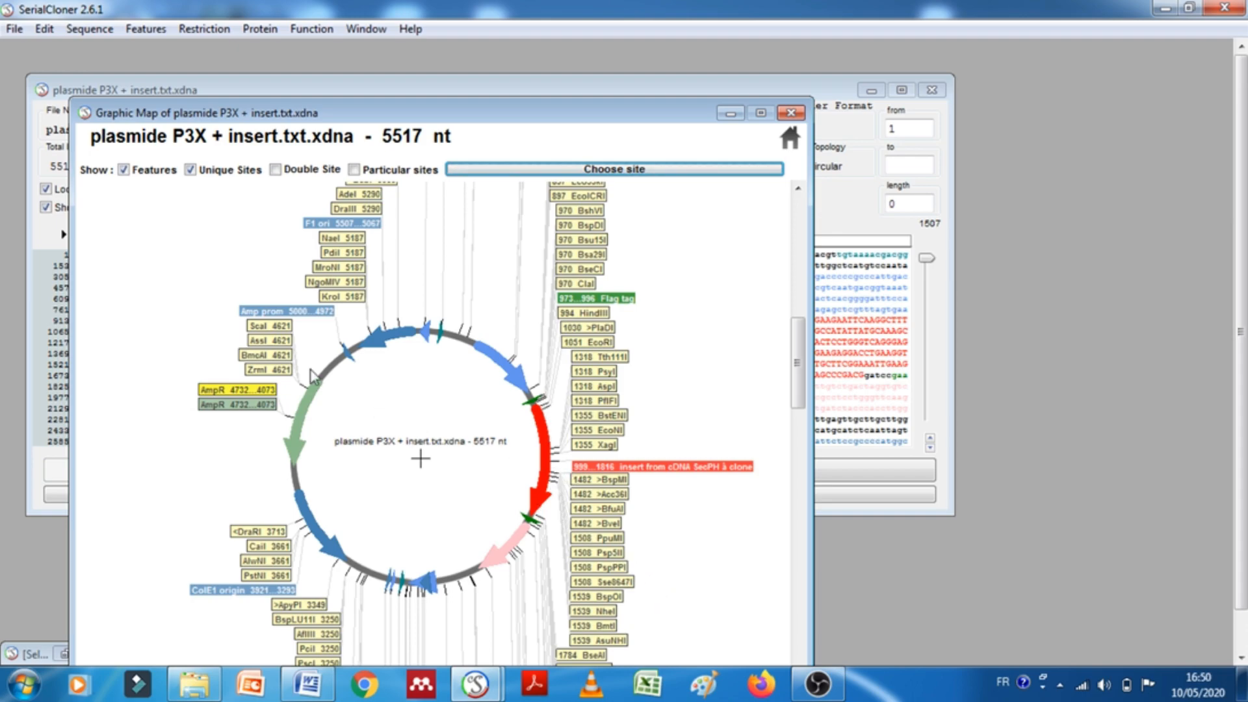
{"action": "left_click", "coordinate": [265, 327]}
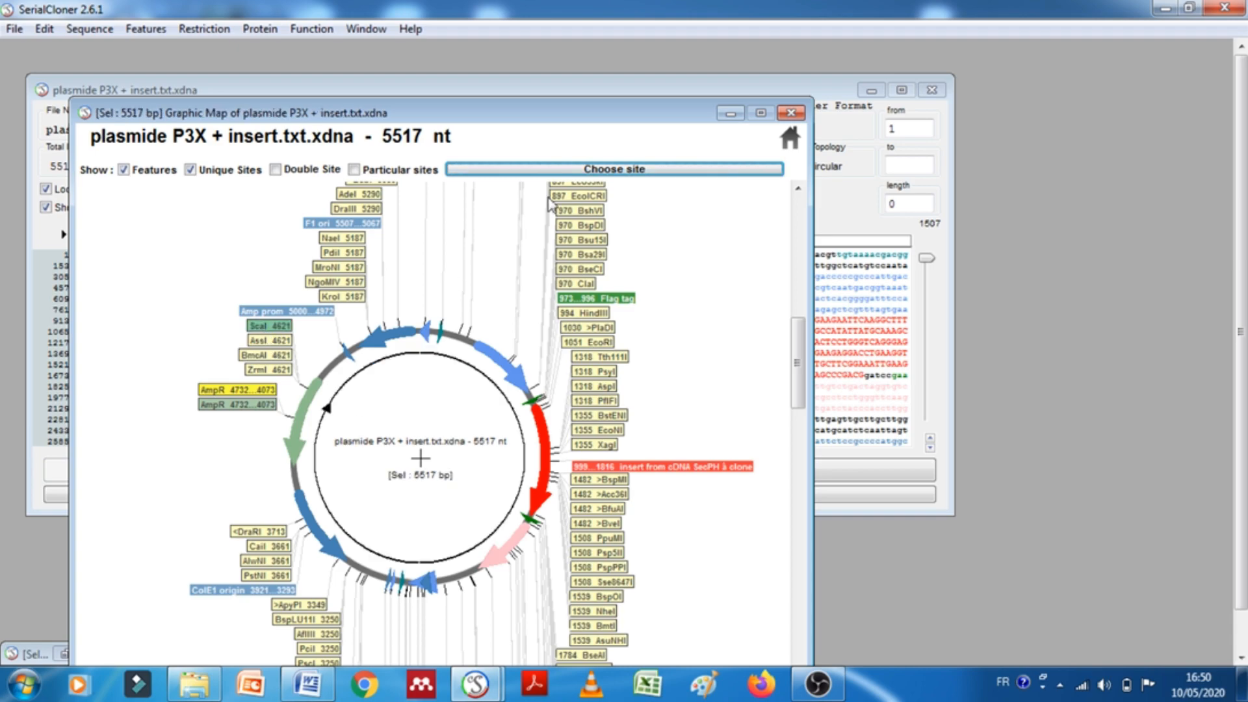
{"action": "left_click", "coordinate": [726, 115]}
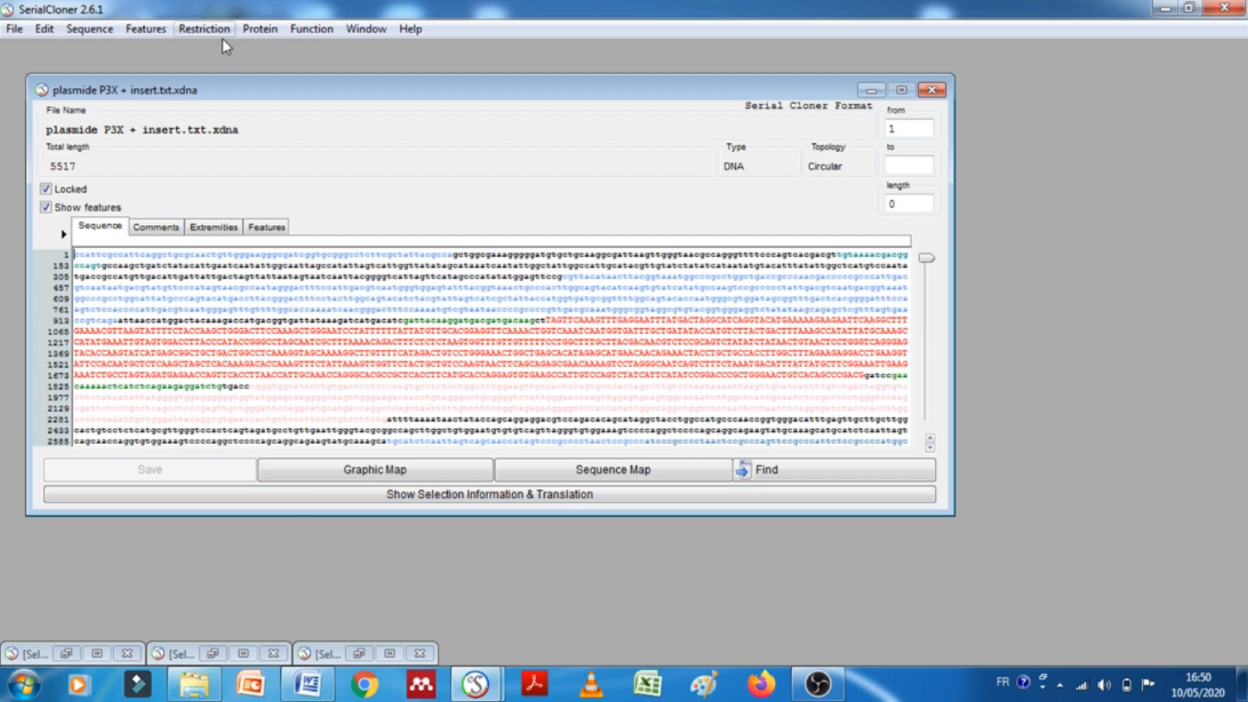
Open a new Virtual Cutter analysis and load the plasmide P3X + insert sequence
{"action": "left_click", "coordinate": [204, 29]}
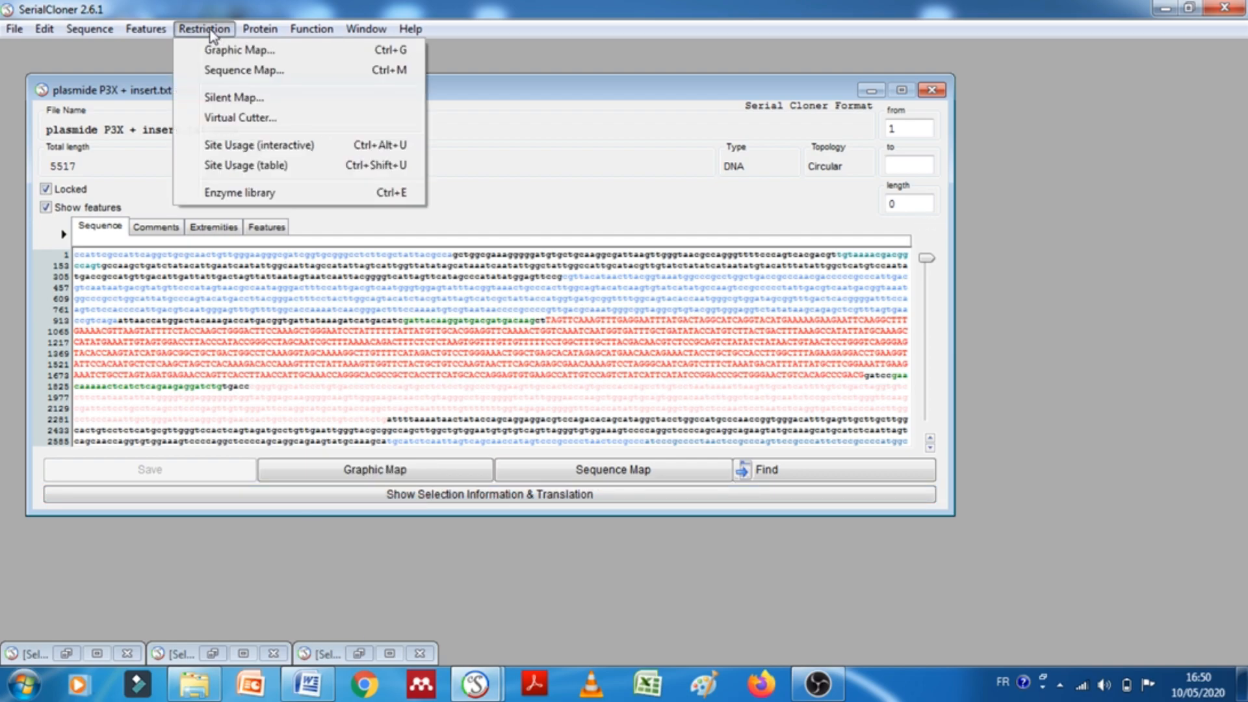
{"action": "left_click", "coordinate": [253, 117]}
{"action": "left_click", "coordinate": [389, 158]}
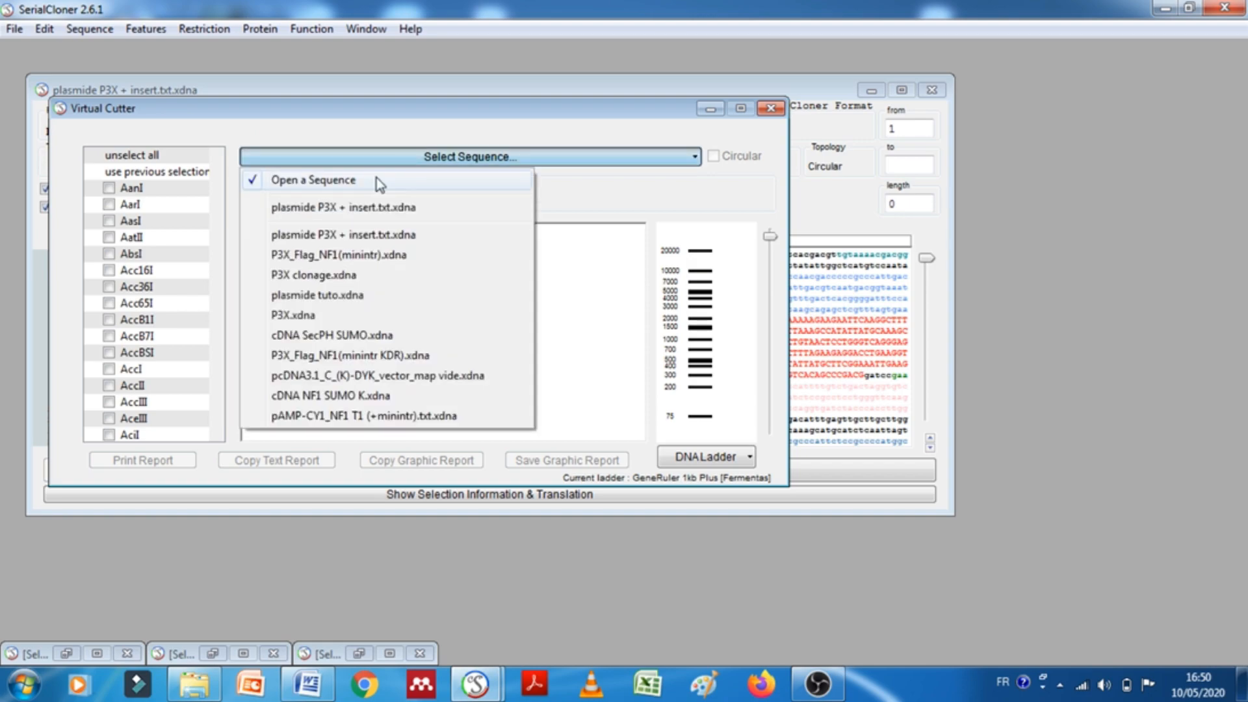
{"action": "left_click", "coordinate": [357, 213]}
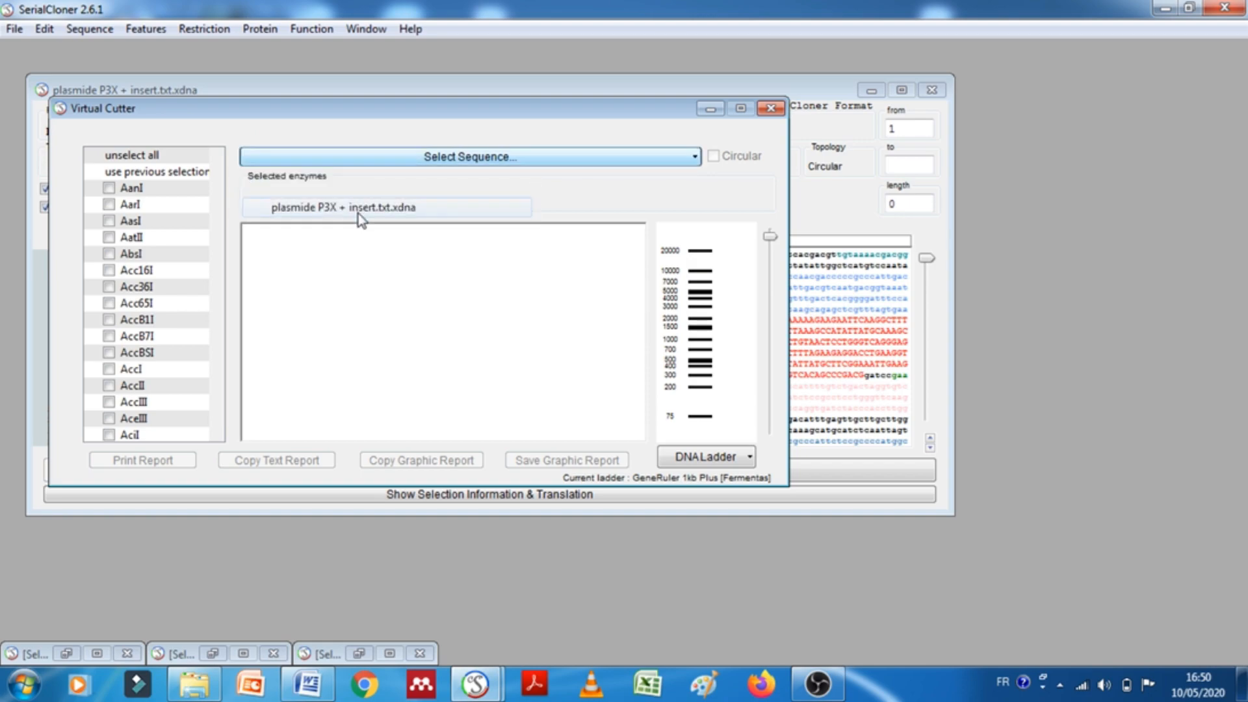
Simulate the digest of the circular plasmide P3X + insert with BamHI and HindIII, leaving AbsI unselected
{"action": "left_click", "coordinate": [109, 253]}
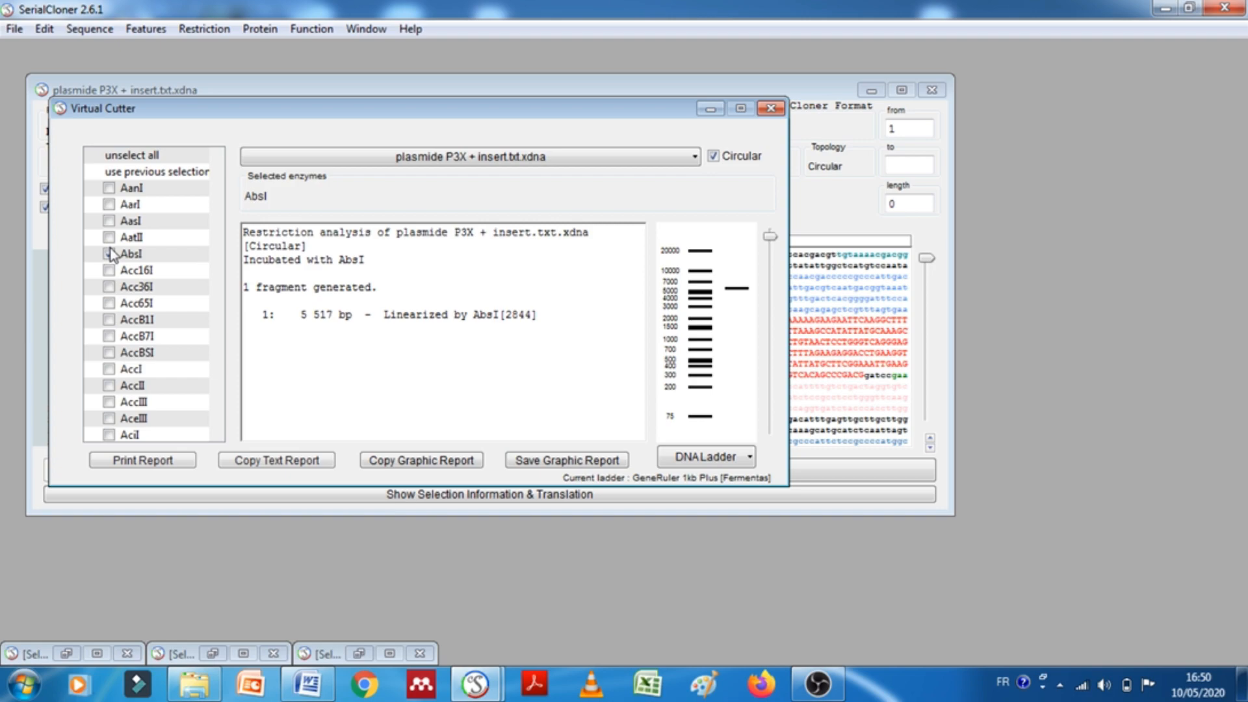
{"action": "left_click", "coordinate": [110, 253]}
{"action": "key", "text": "b"}
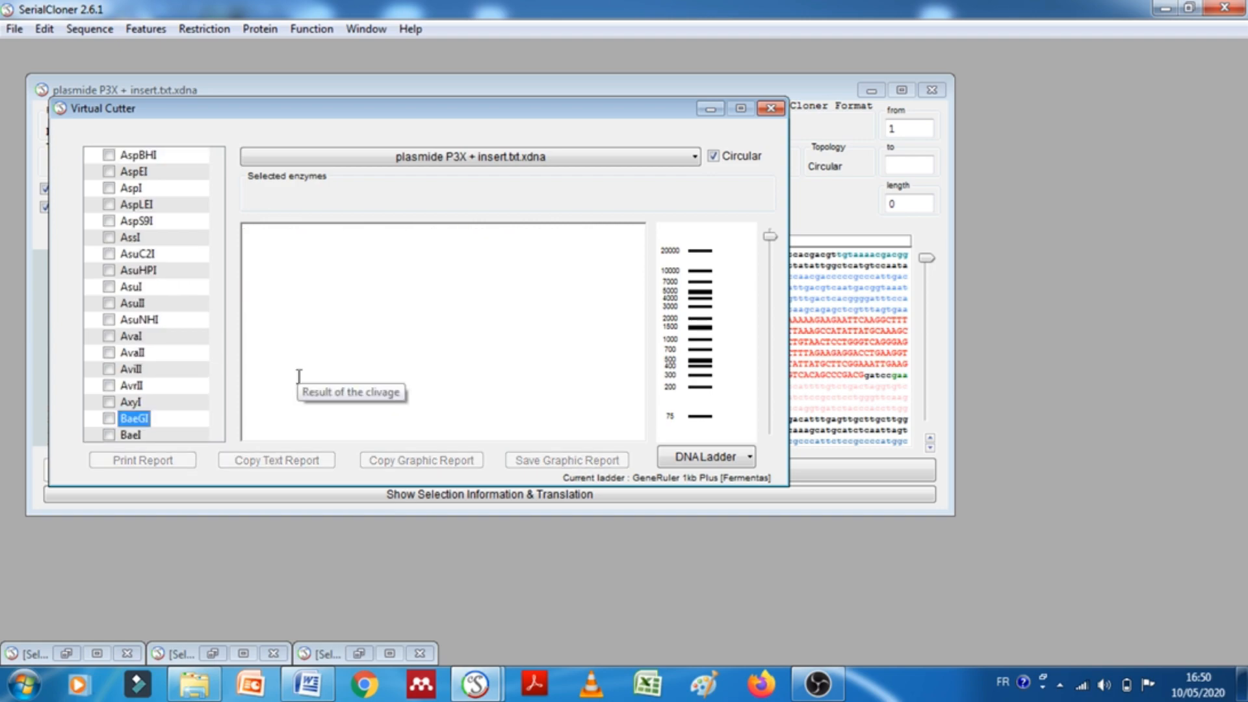
{"action": "scroll", "coordinate": [127, 215], "scroll_direction": "down", "scroll_amount": 2}
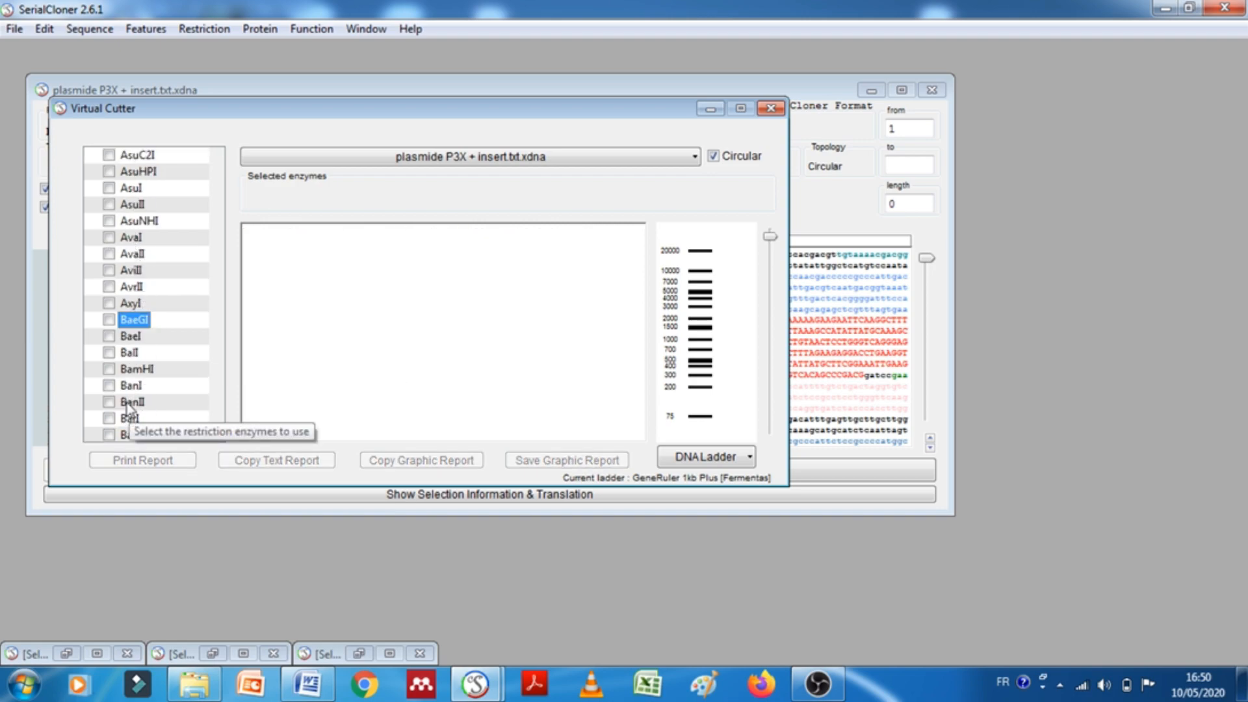
{"action": "left_click", "coordinate": [124, 369]}
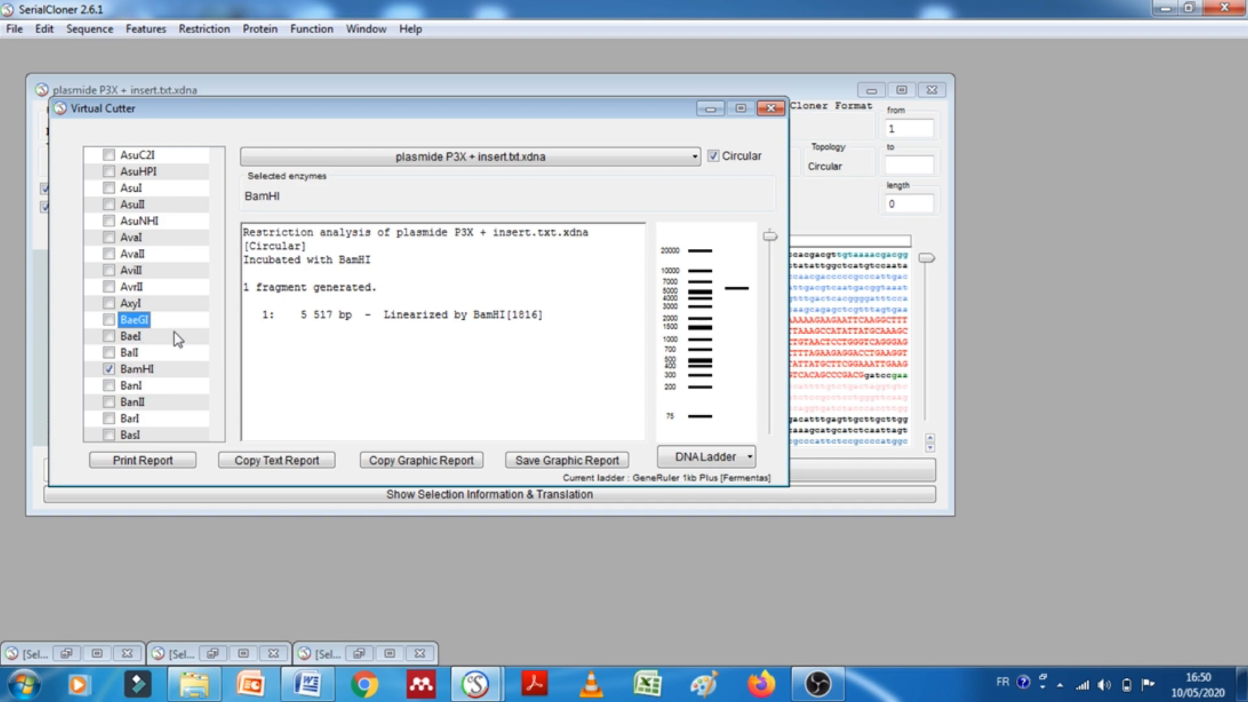
{"action": "key", "text": "h"}
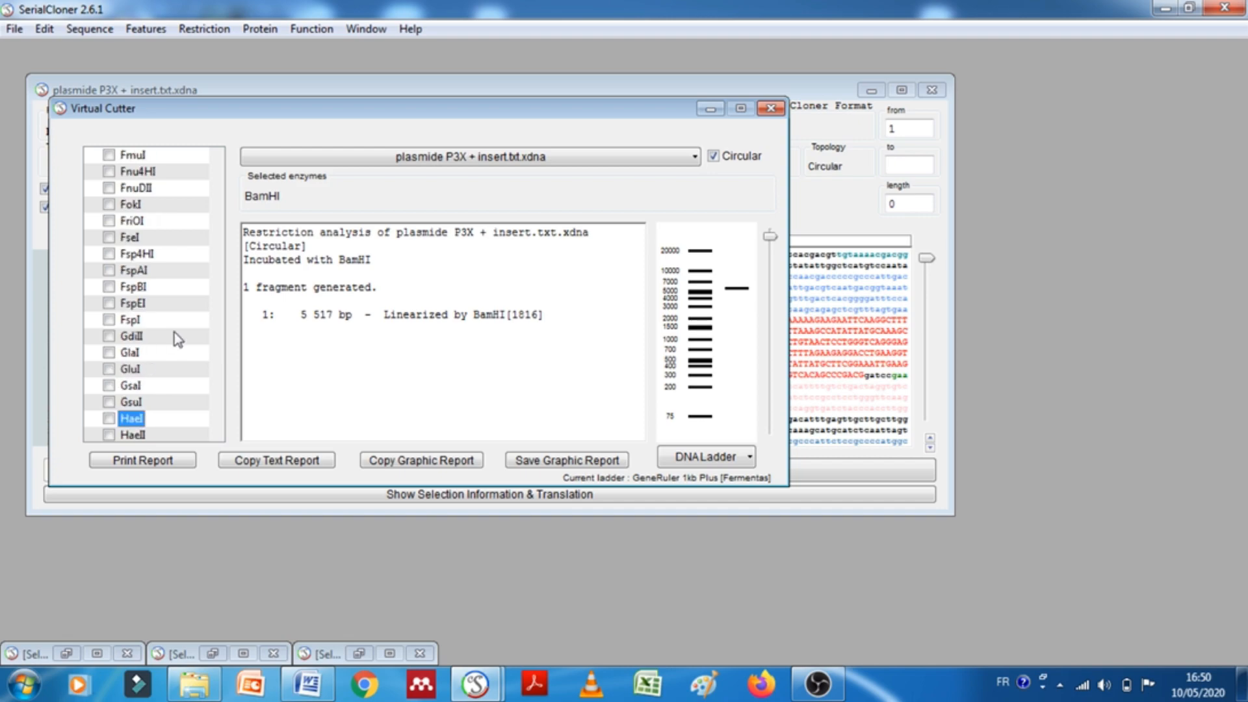
{"action": "scroll", "coordinate": [147, 345], "scroll_direction": "down", "scroll_amount": 6}
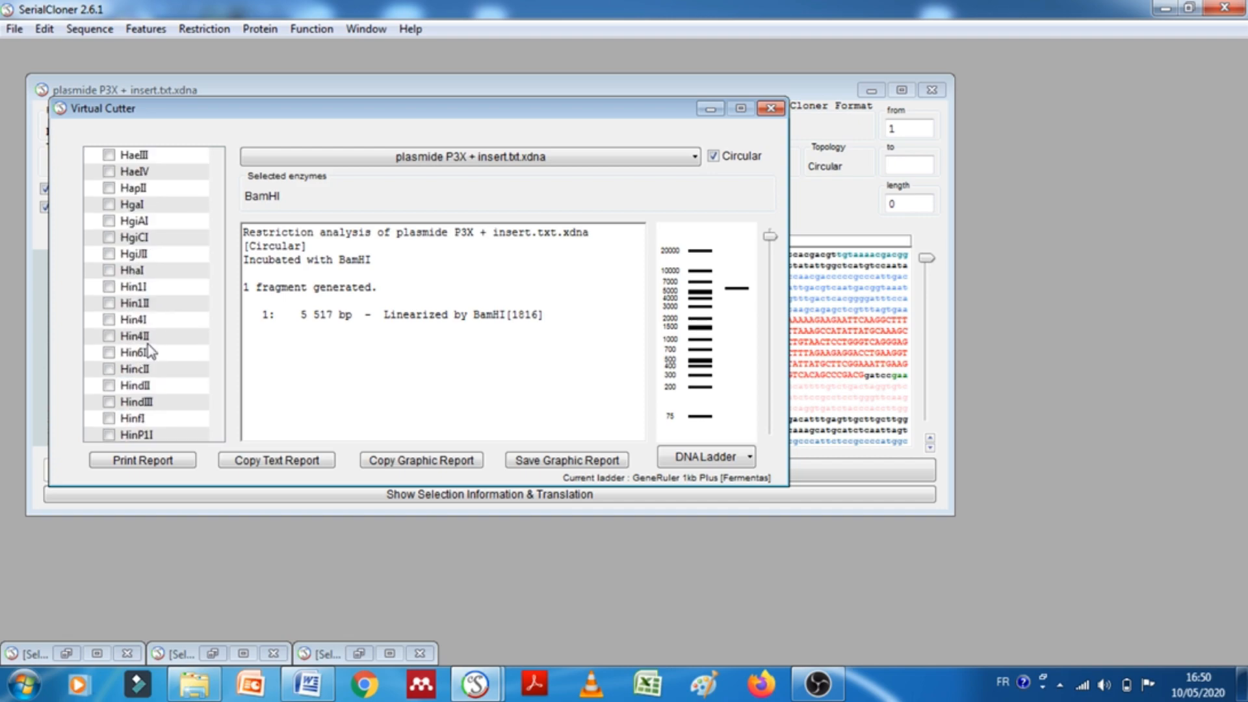
{"action": "left_click", "coordinate": [111, 401]}
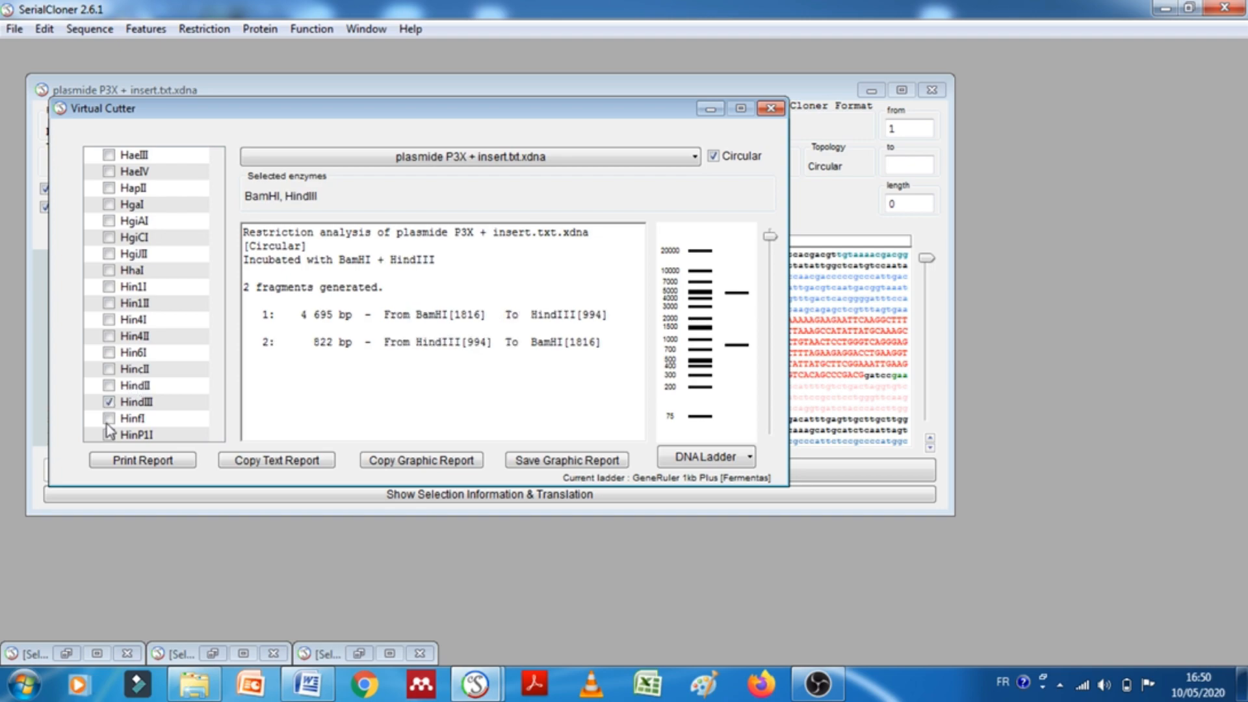
Add ScaI to the enzymes used in the BamHI + HindIII digest
{"action": "key", "text": "s"}
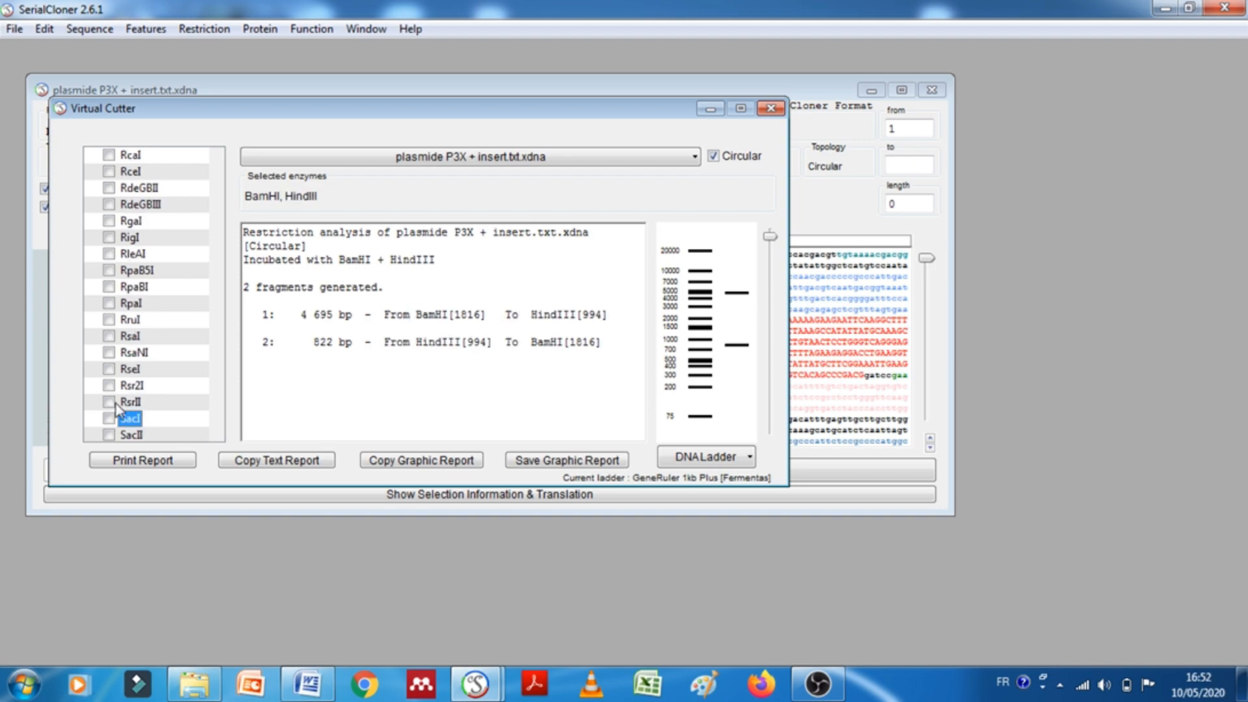
{"action": "scroll", "coordinate": [182, 385], "scroll_direction": "down", "scroll_amount": 3}
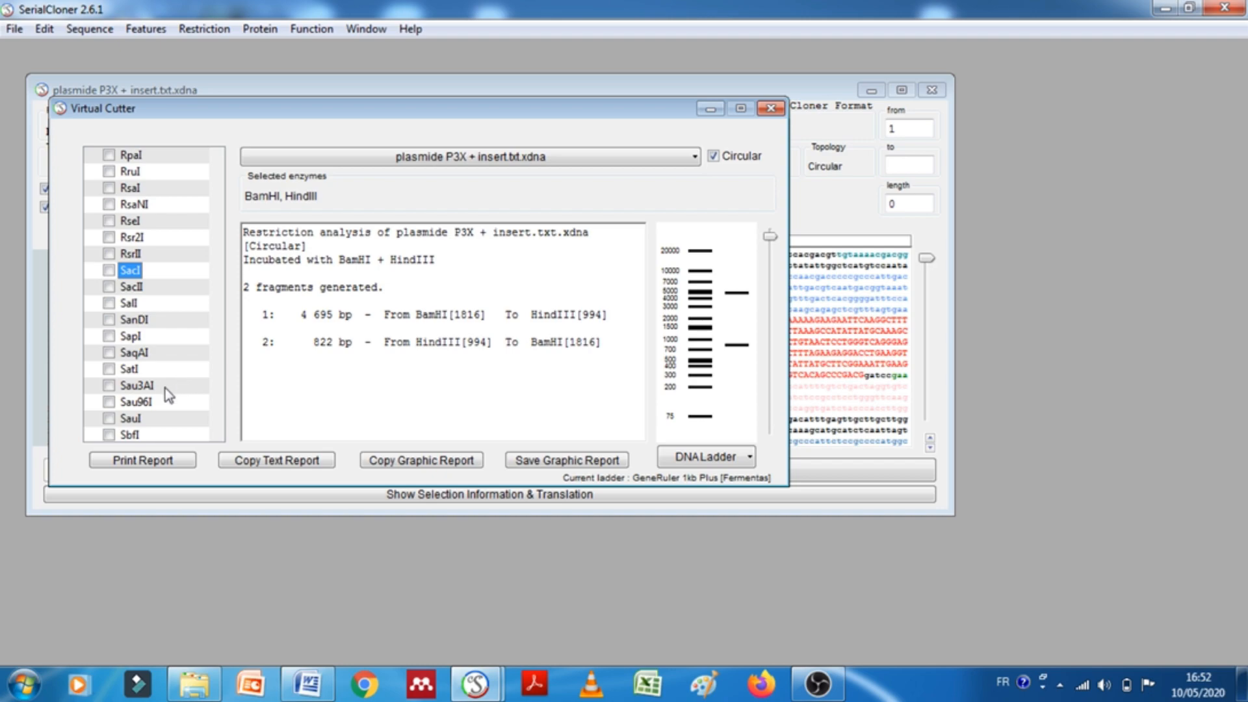
{"action": "scroll", "coordinate": [165, 388], "scroll_direction": "down", "scroll_amount": 2}
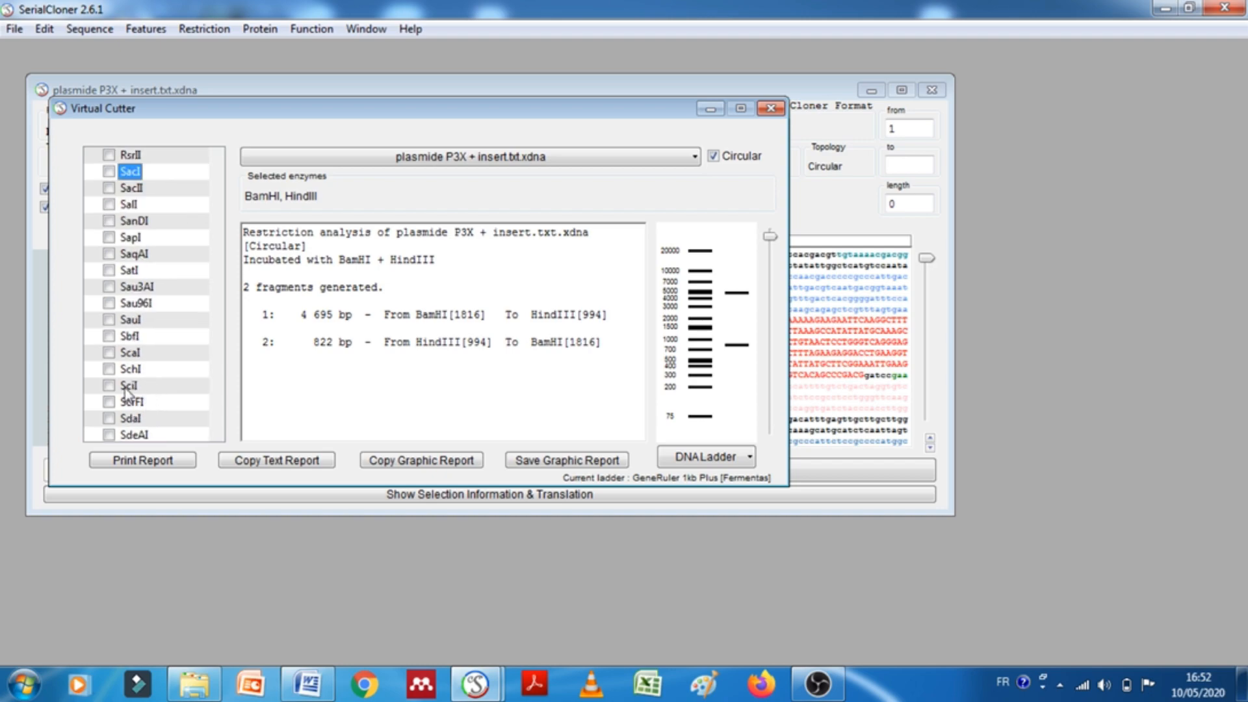
{"action": "left_click", "coordinate": [110, 353]}
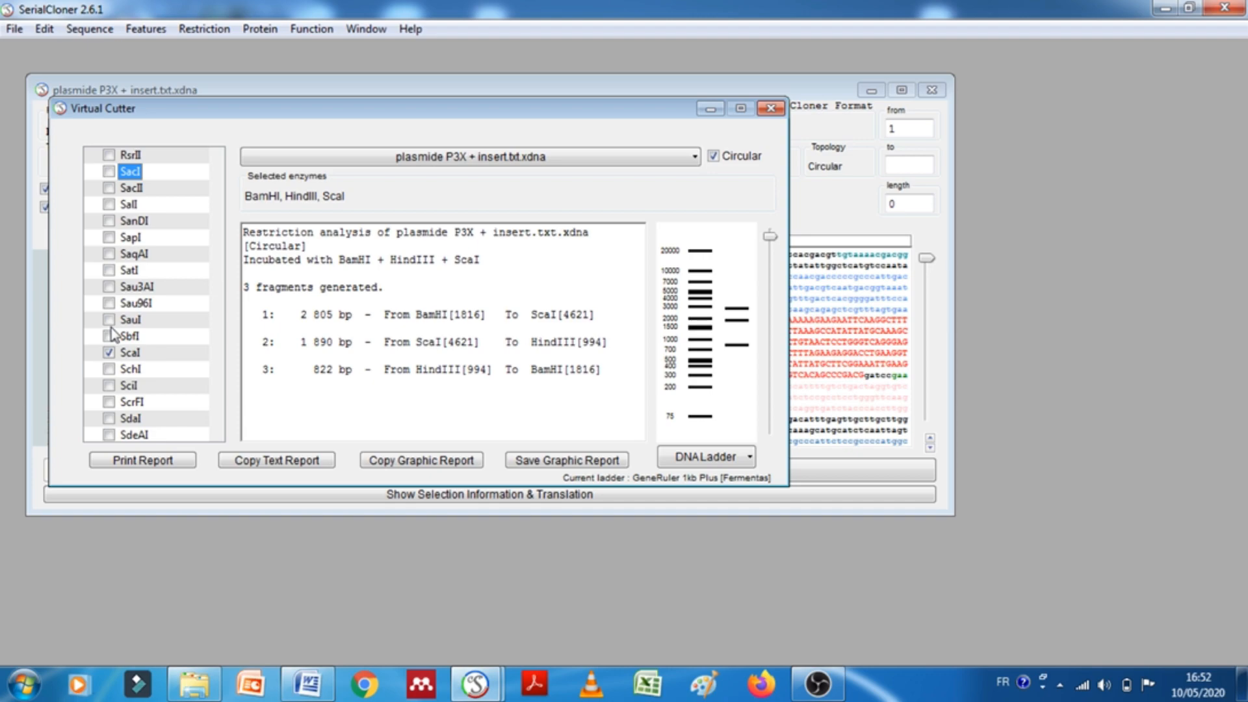
Examine the sizes of the fragments in the BamHI + HindIII + ScaI restriction report, highlighting each one in turn
{"action": "left_click", "coordinate": [295, 315]}
{"action": "left_click_drag", "start_coordinate": [297, 315], "coordinate": [391, 313]}
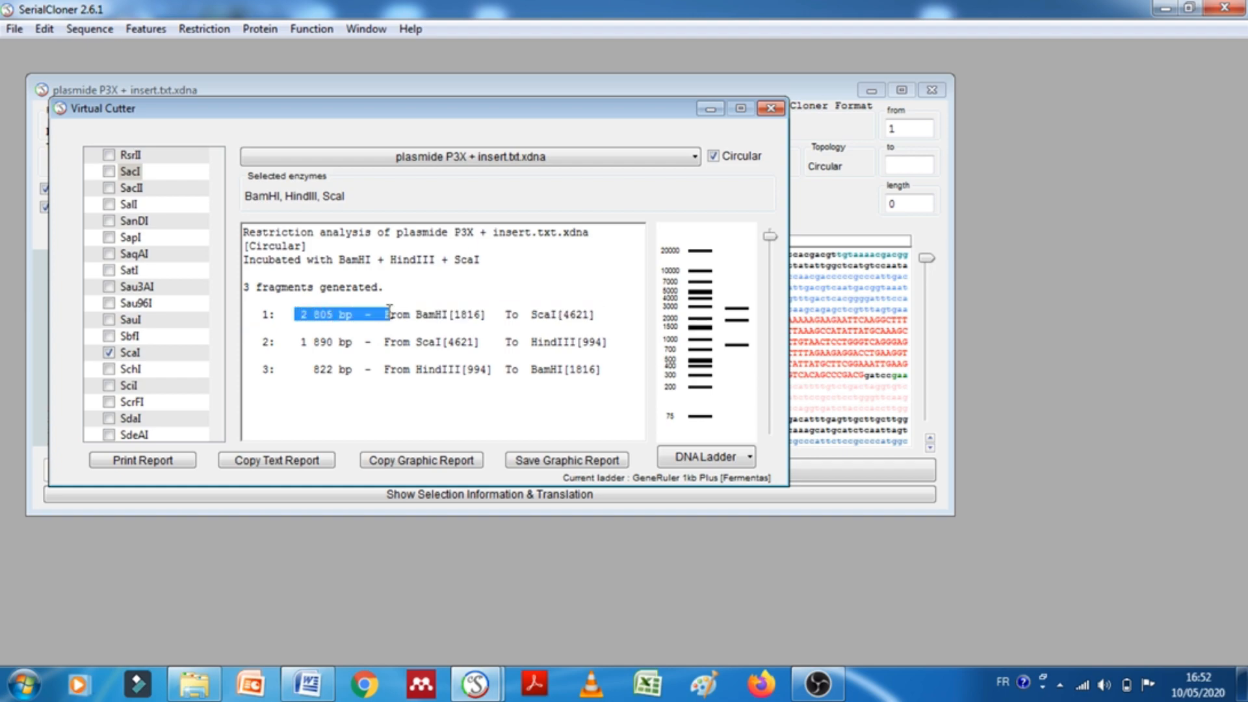
{"action": "left_click", "coordinate": [295, 342]}
{"action": "left_click_drag", "start_coordinate": [293, 342], "coordinate": [437, 342]}
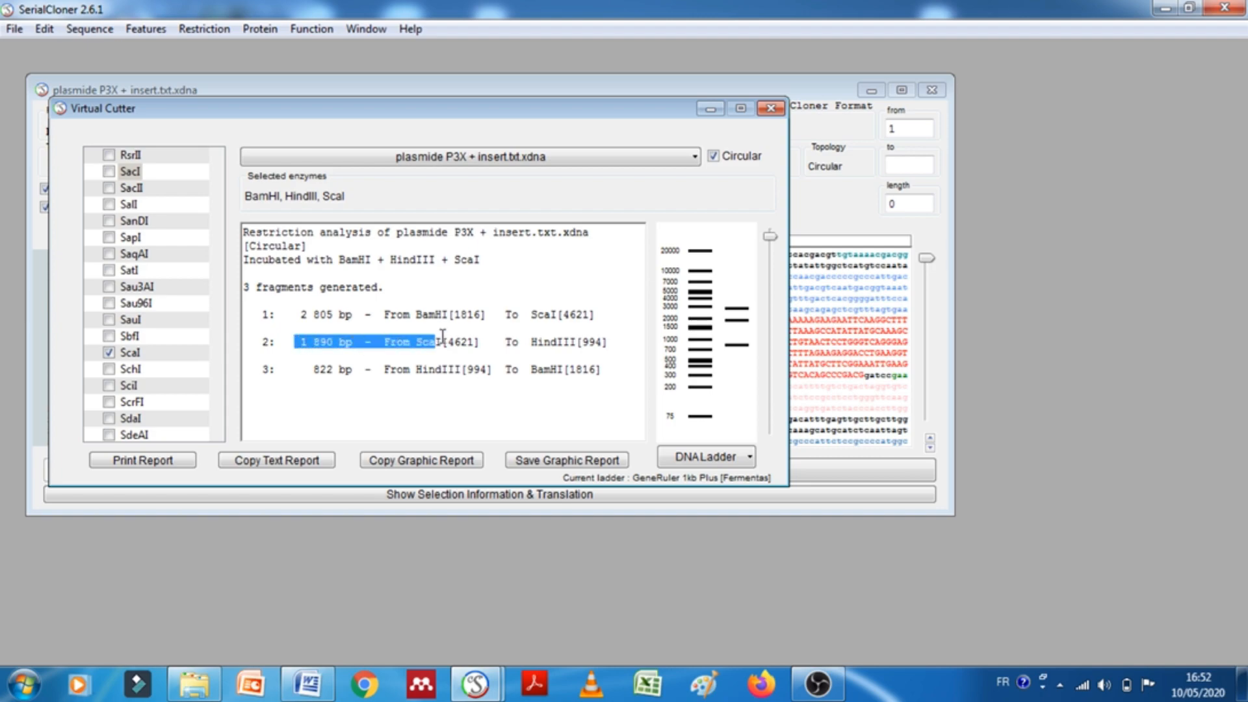
{"action": "left_click_drag", "start_coordinate": [300, 369], "coordinate": [380, 365]}
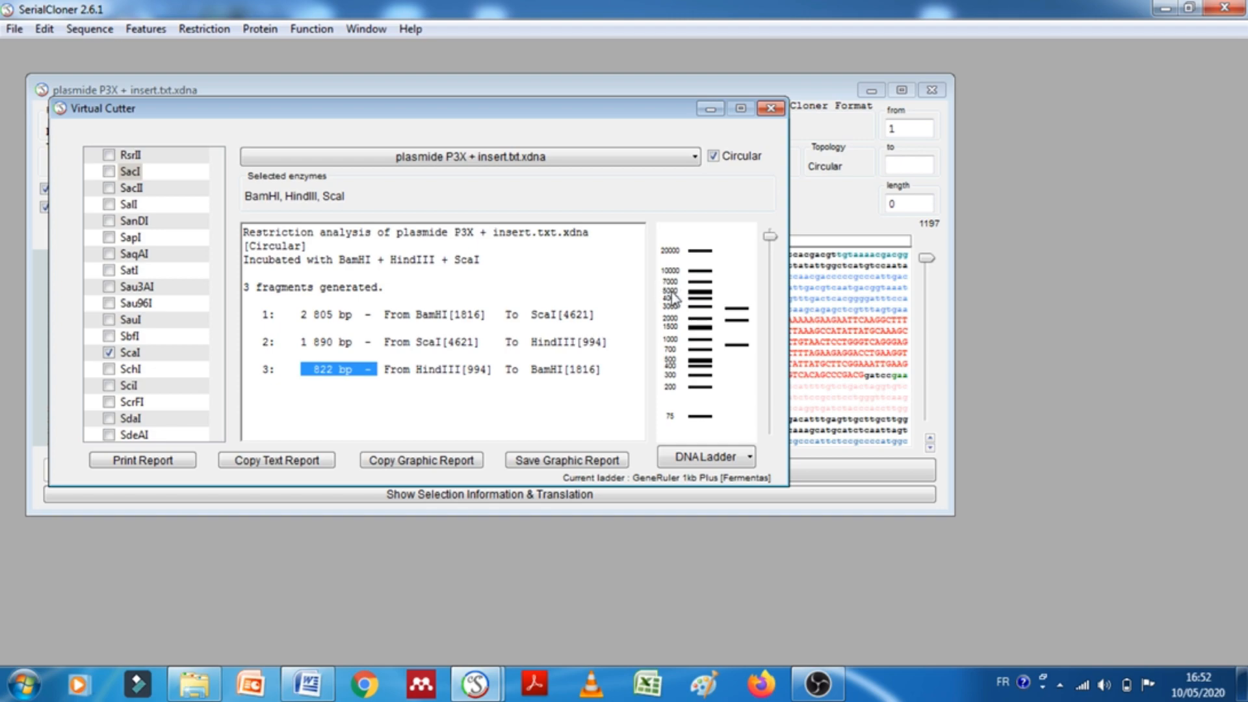
Close the Virtual Cutter and the plasmide P3X + insert sequence window
{"action": "left_click", "coordinate": [772, 109]}
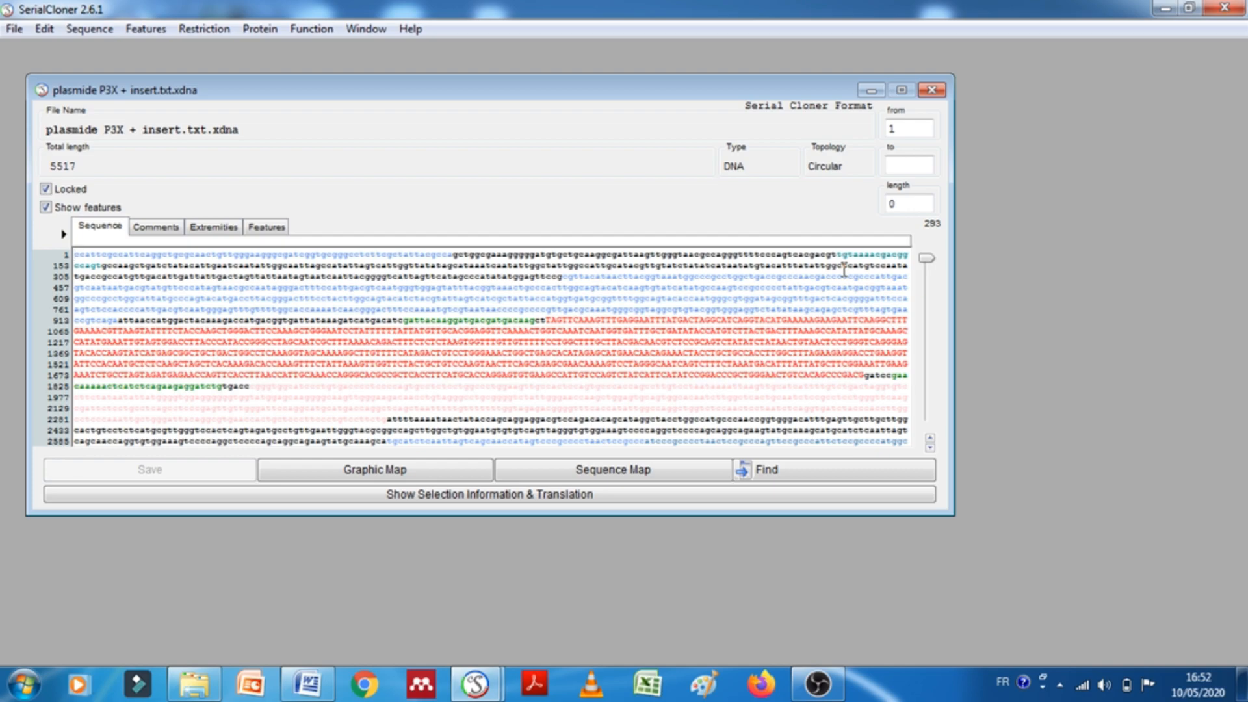
{"action": "left_click", "coordinate": [934, 92]}
{"action": "left_click", "coordinate": [779, 110]}
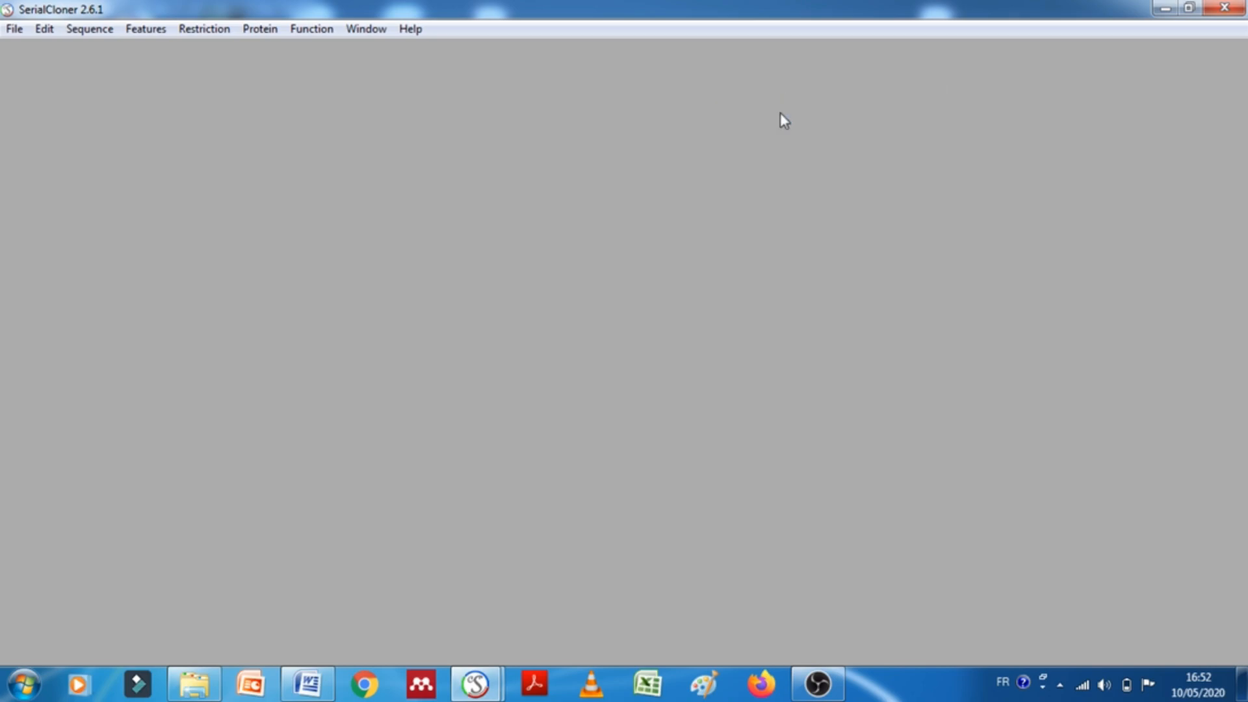
{"action": "left_click", "coordinate": [13, 31]}
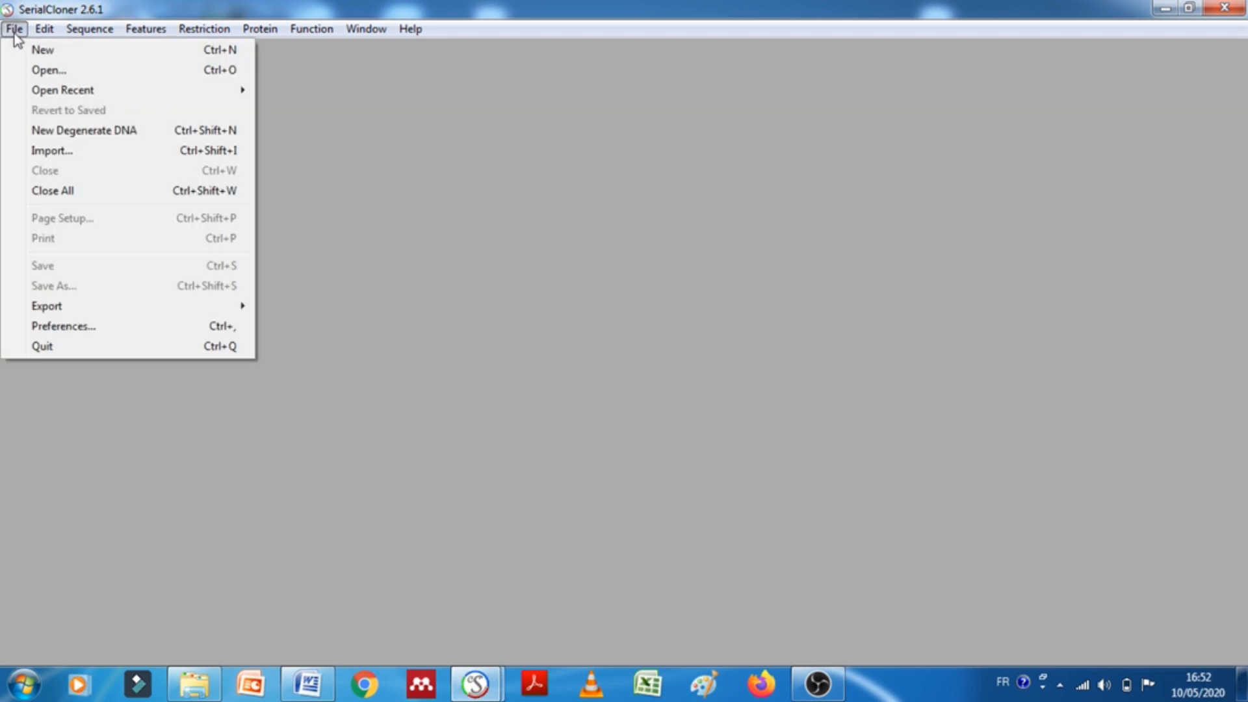
{"action": "left_click", "coordinate": [64, 69]}
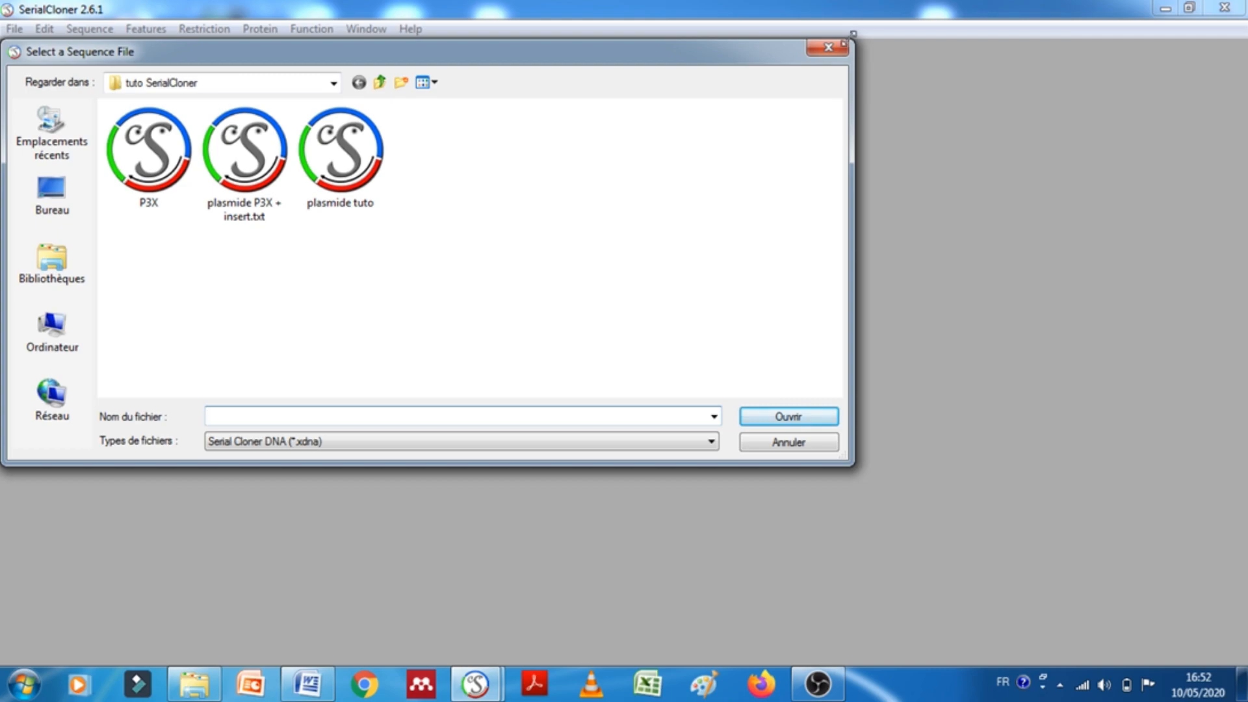
{"action": "left_click", "coordinate": [829, 48]}
Create a new empty sequence window and open the plasmide tuto sequence file from the tuto SerialCloner folder
{"action": "left_click", "coordinate": [13, 29]}
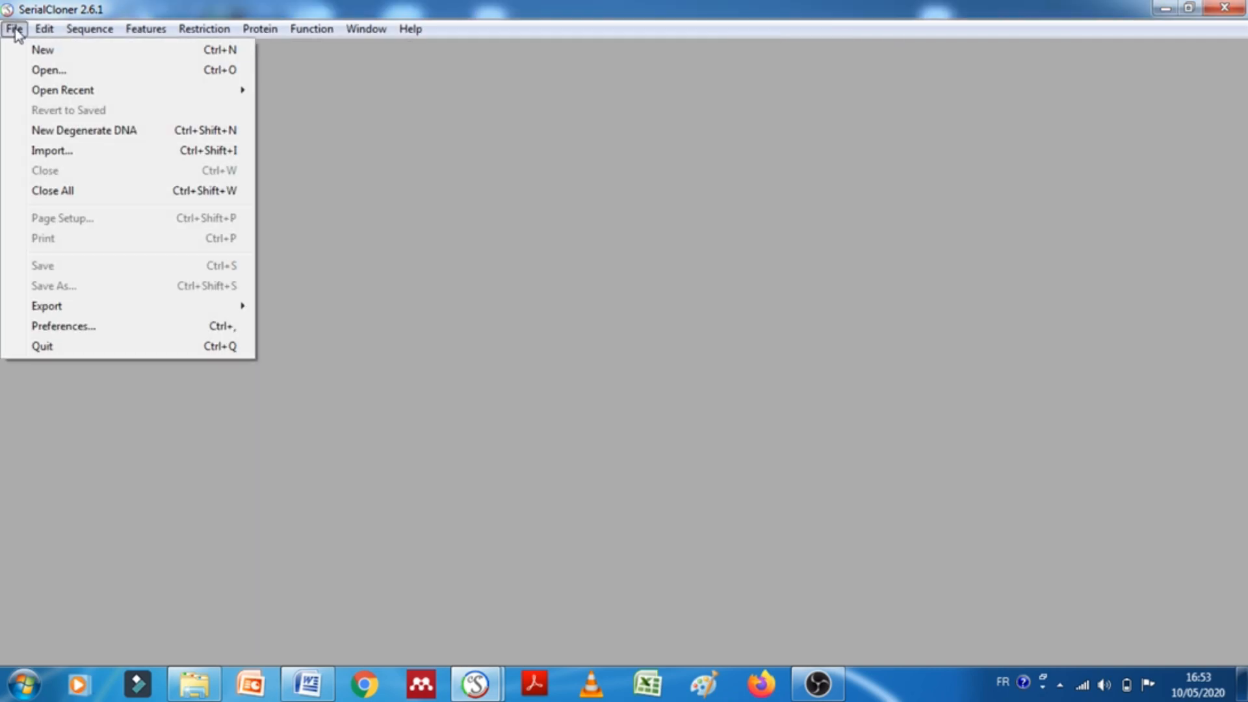
{"action": "left_click", "coordinate": [37, 47]}
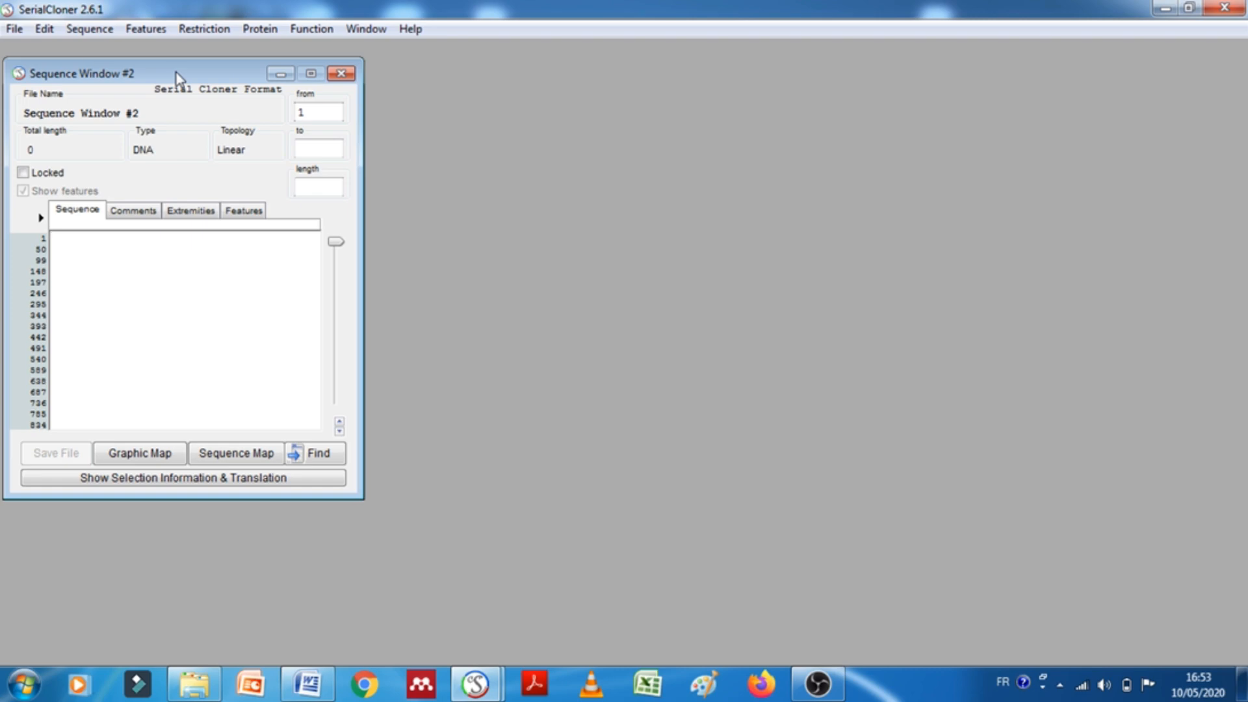
{"action": "left_click", "coordinate": [12, 30]}
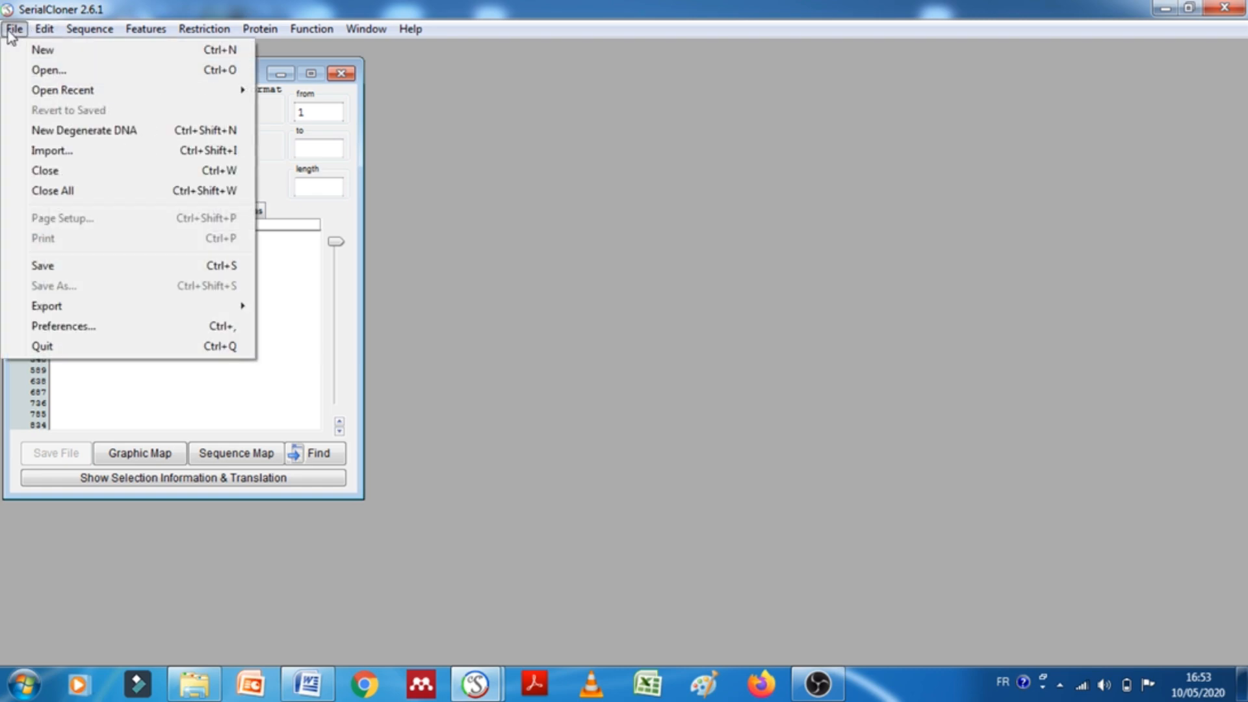
{"action": "left_click", "coordinate": [59, 71]}
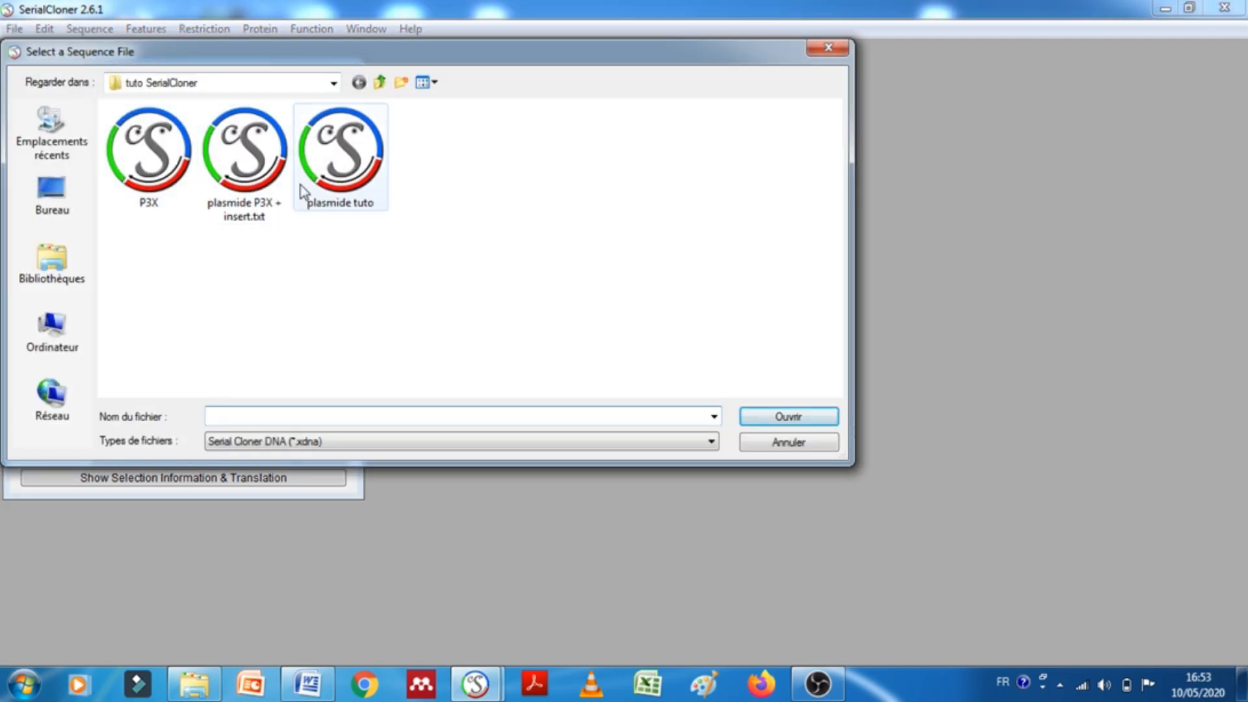
{"action": "double_click", "coordinate": [355, 177]}
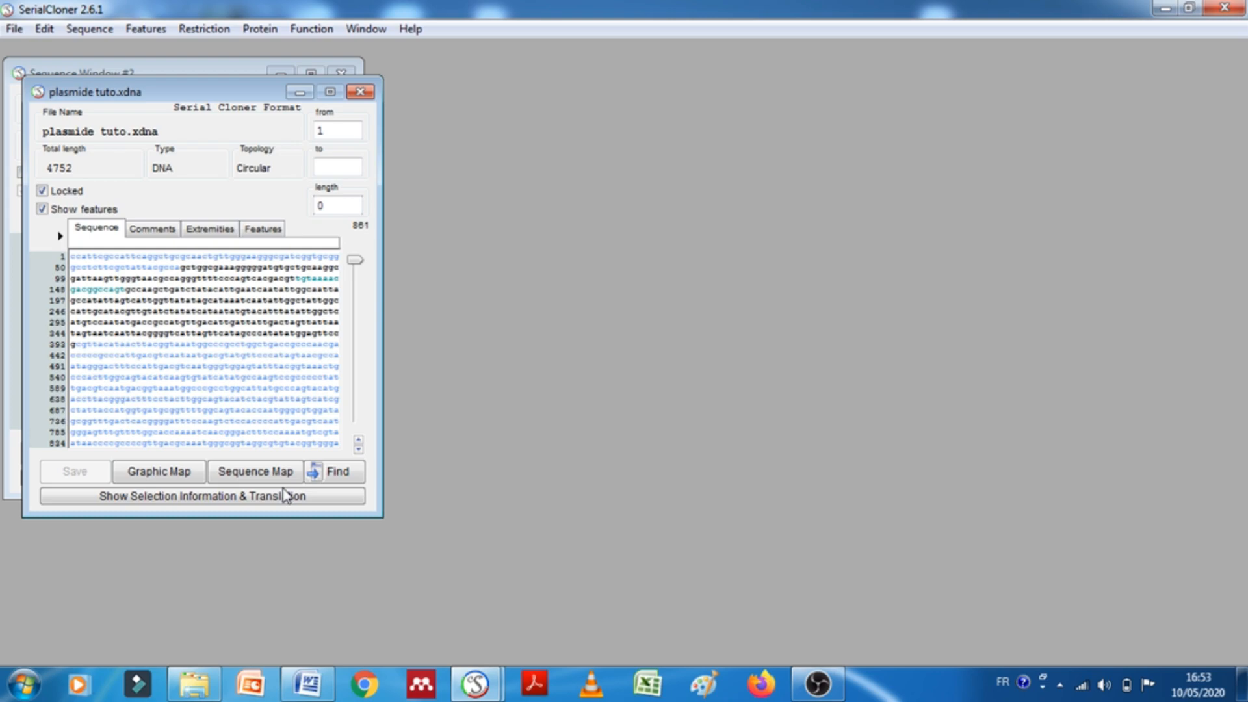
Close the empty Sequence Window #2 and enlarge the plasmide tuto sequence window
{"action": "left_click", "coordinate": [187, 65]}
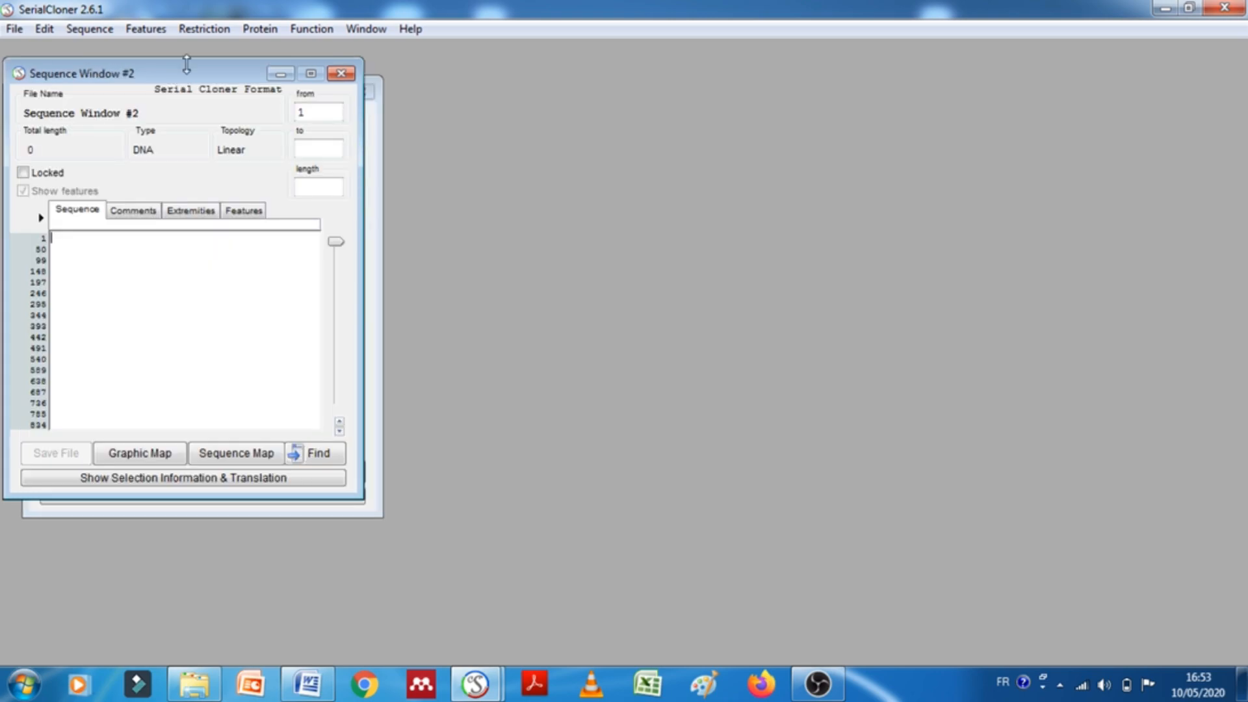
{"action": "left_click", "coordinate": [341, 74]}
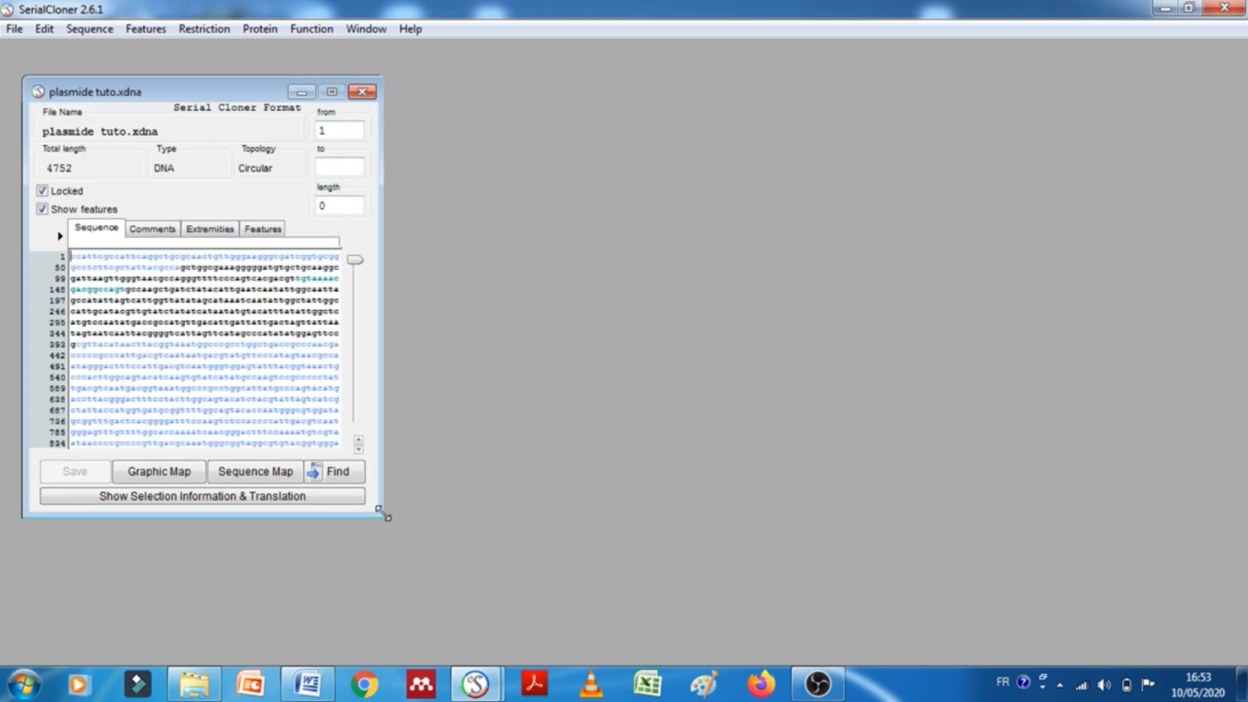
{"action": "left_click_drag", "start_coordinate": [384, 514], "coordinate": [1046, 537]}
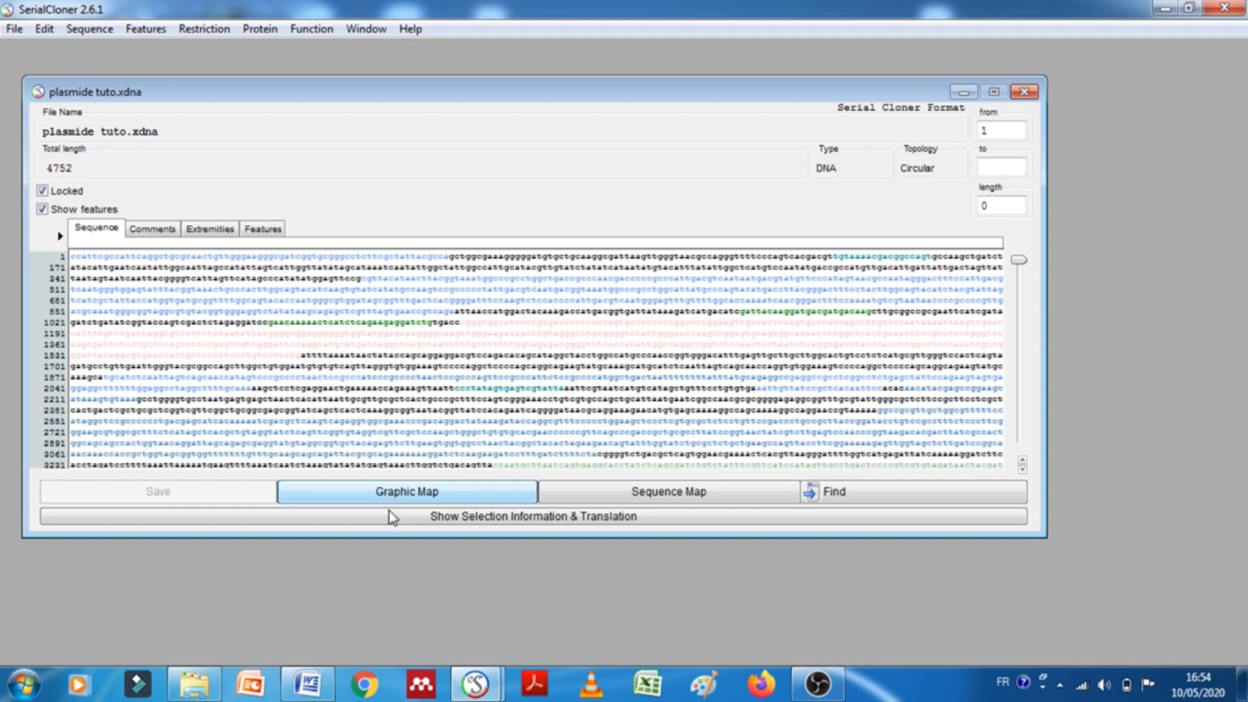
Switch to the SecPH document in Word and copy its entire DNA sequence
{"action": "left_click", "coordinate": [309, 684]}
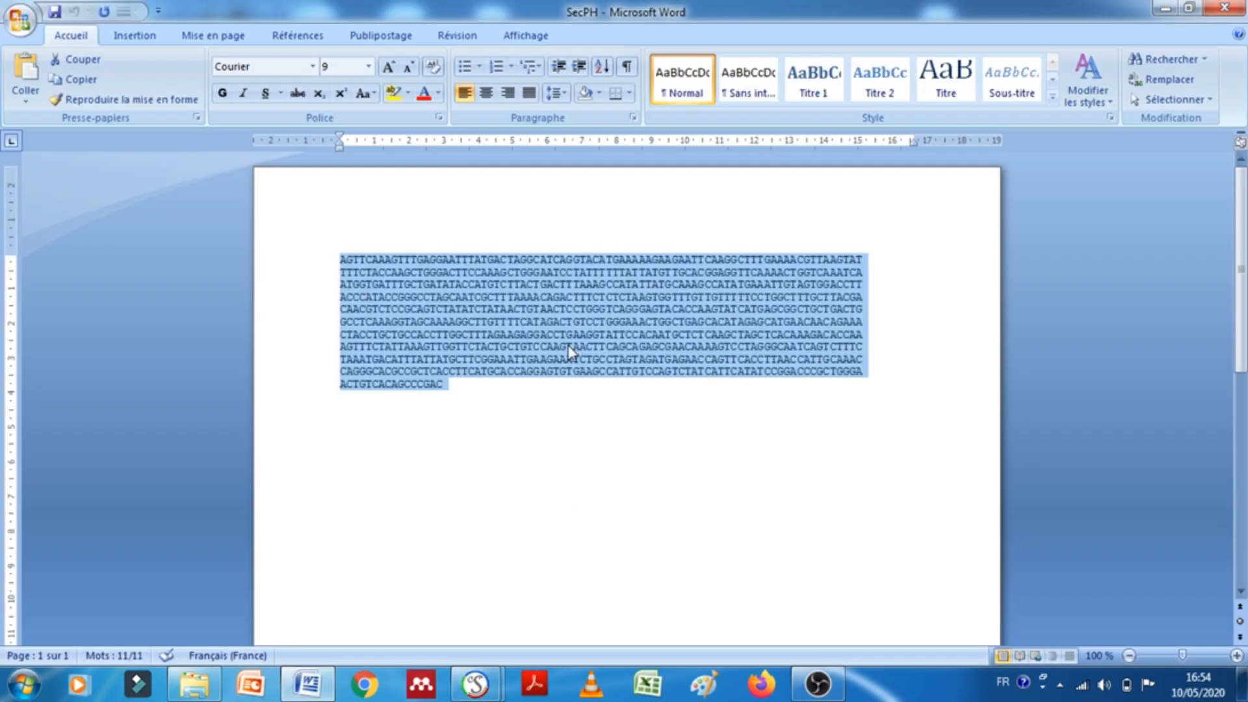
{"action": "left_click", "coordinate": [567, 348]}
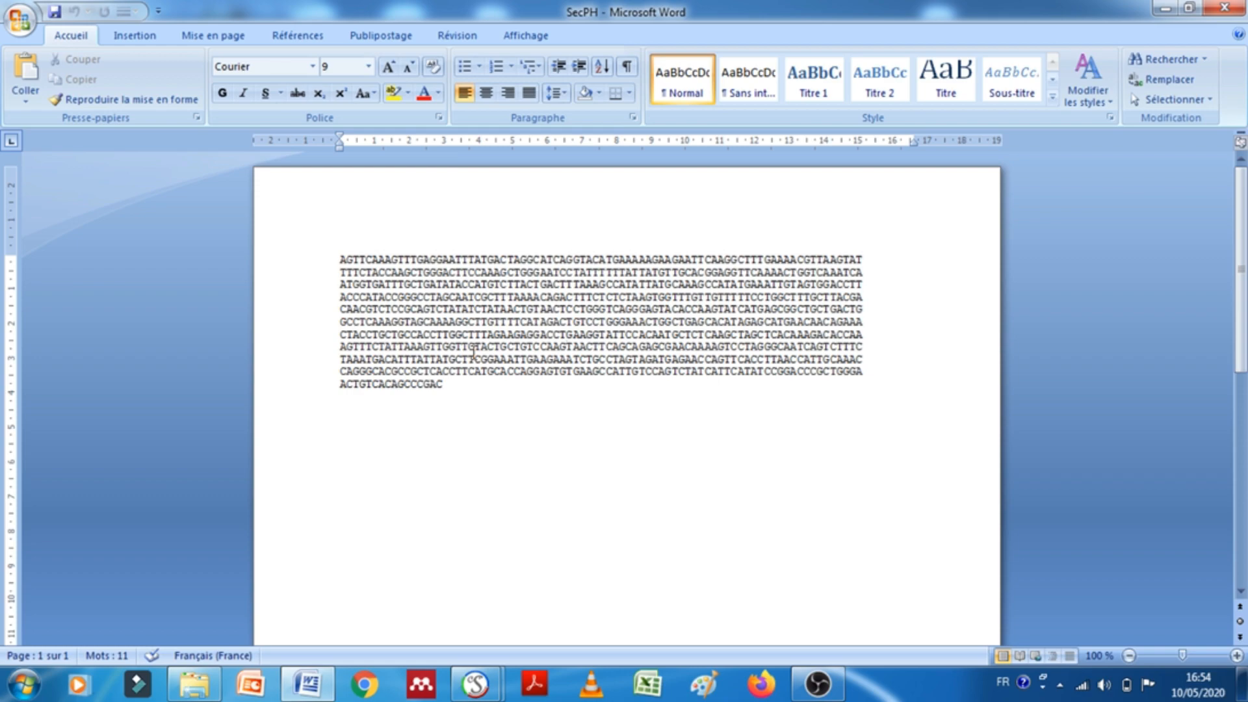
{"action": "left_click_drag", "start_coordinate": [477, 398], "coordinate": [312, 262]}
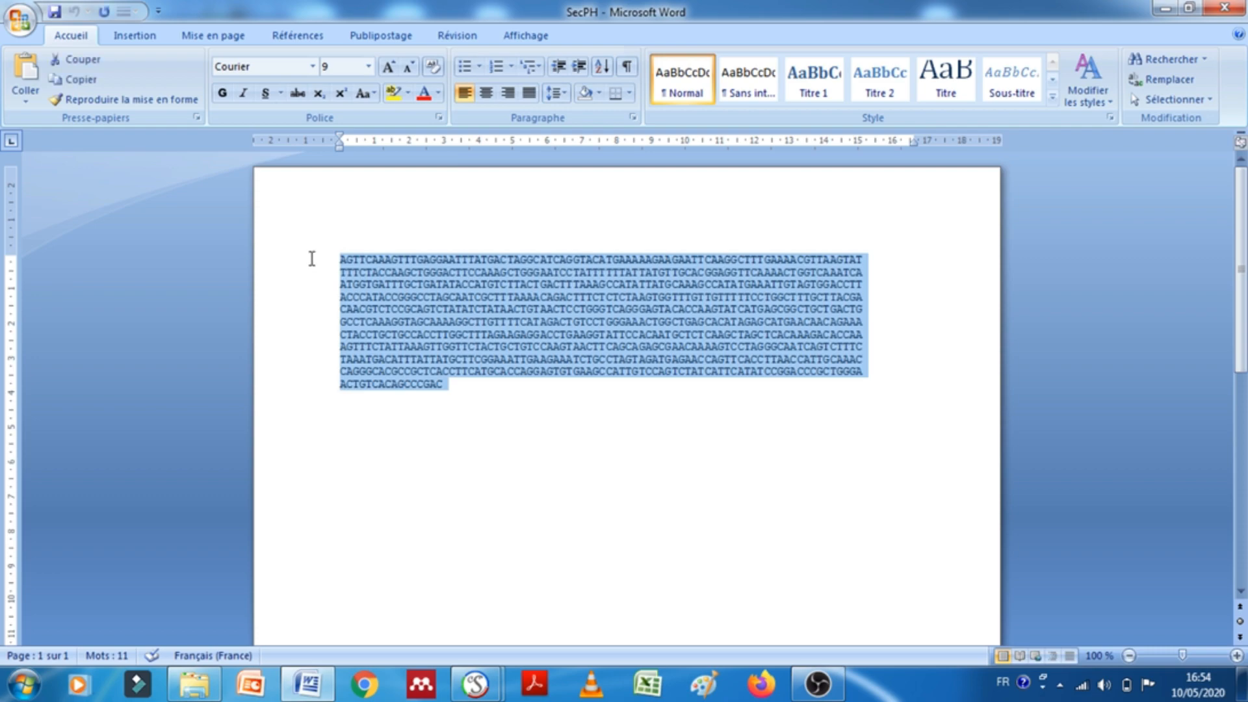
{"action": "right_click", "coordinate": [493, 295]}
{"action": "left_click", "coordinate": [536, 326]}
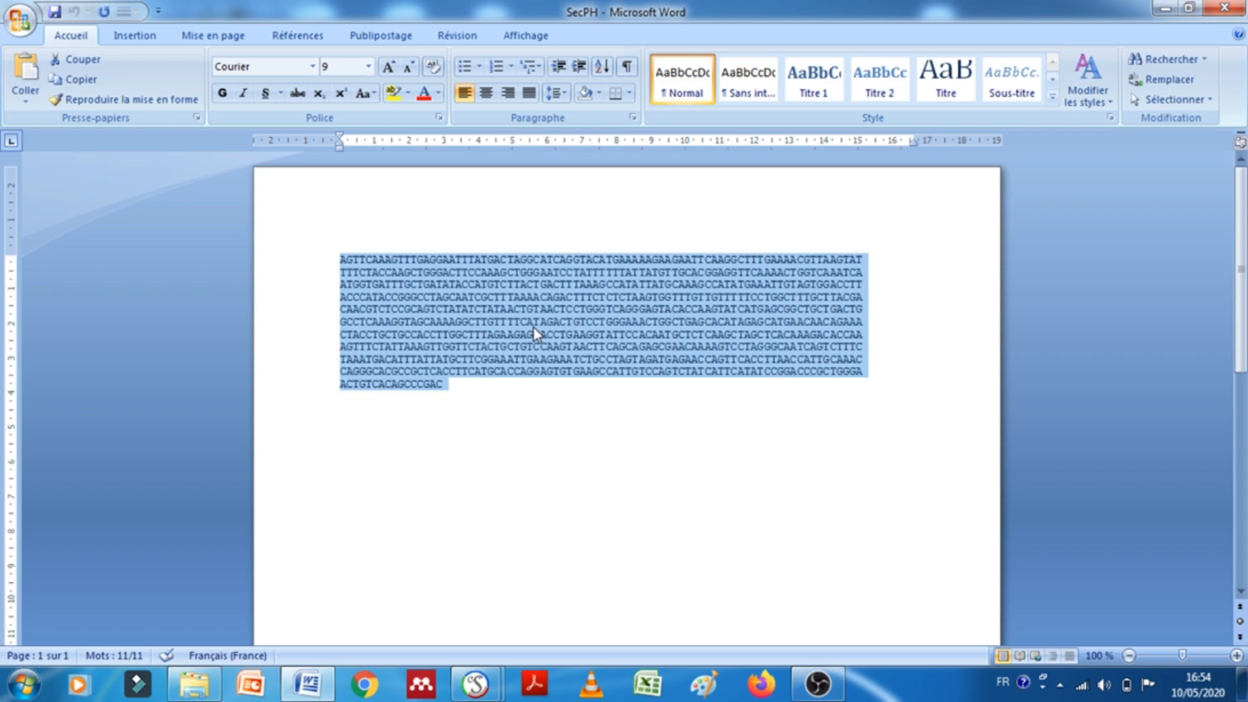
Switch to the SerialCloner instance showing the empty Sequence Window #2, close that sequence window and minimize the program
{"action": "left_click", "coordinate": [473, 686]}
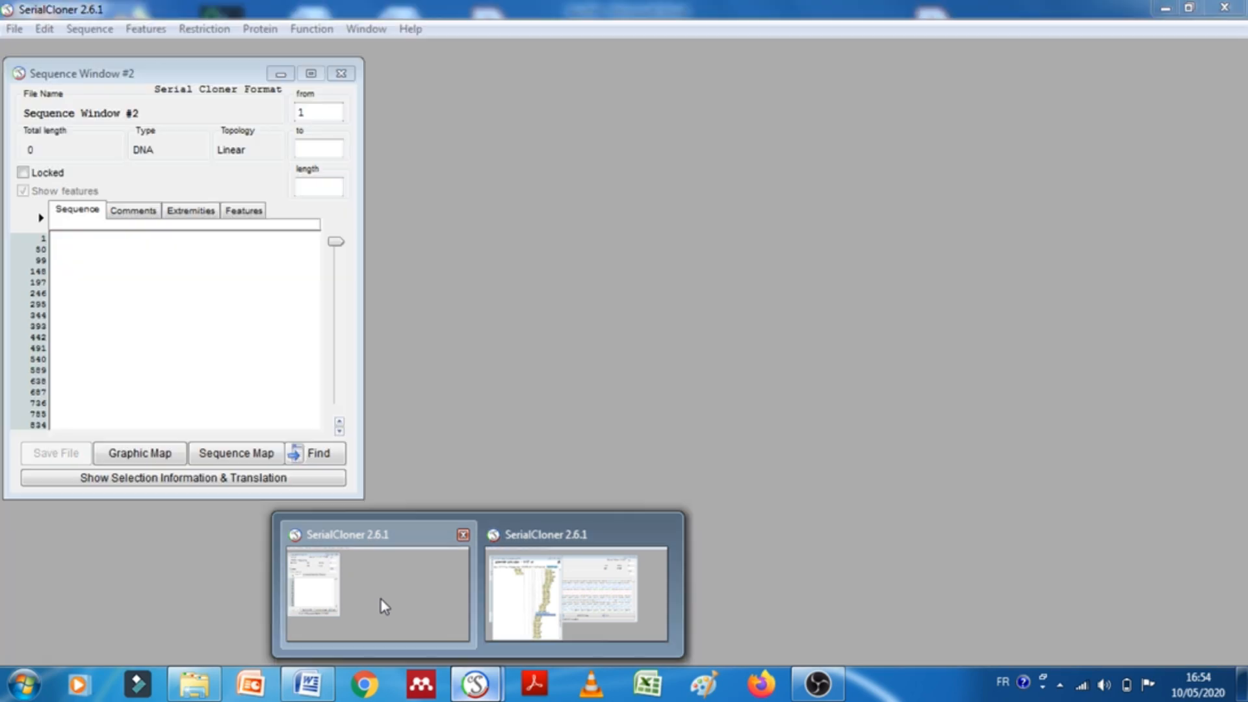
{"action": "left_click", "coordinate": [381, 599]}
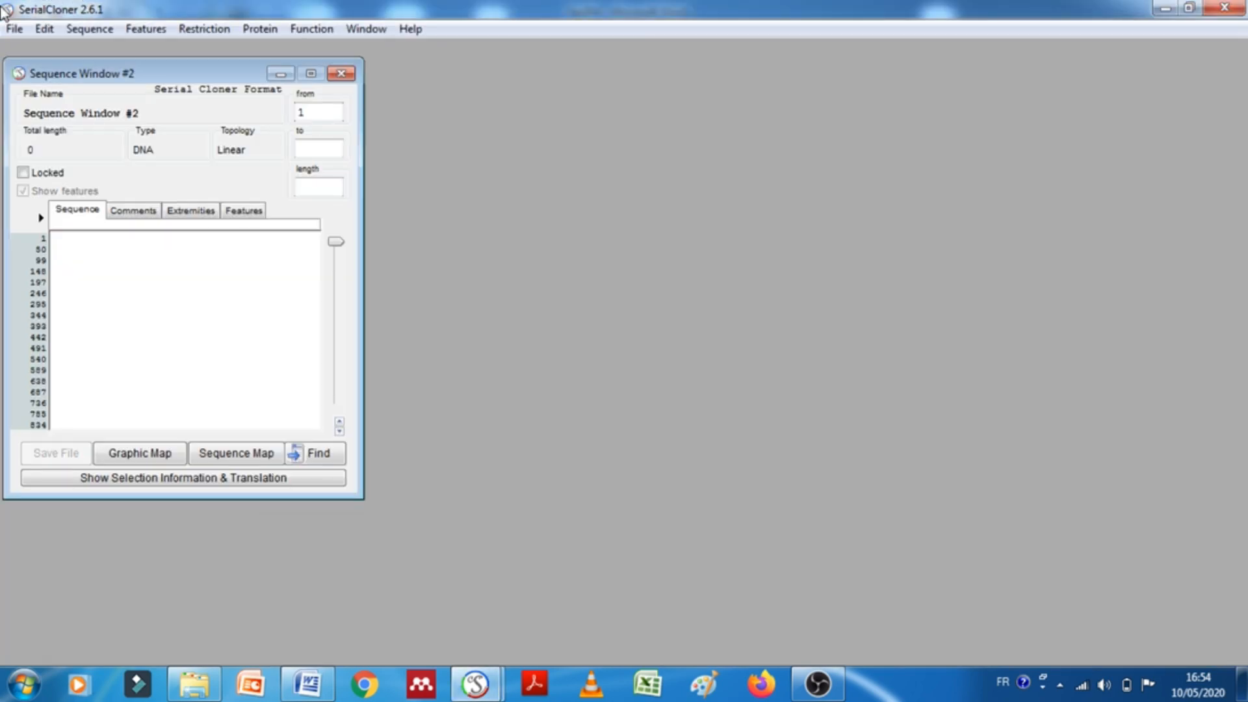
{"action": "left_click_drag", "start_coordinate": [126, 73], "coordinate": [369, 83]}
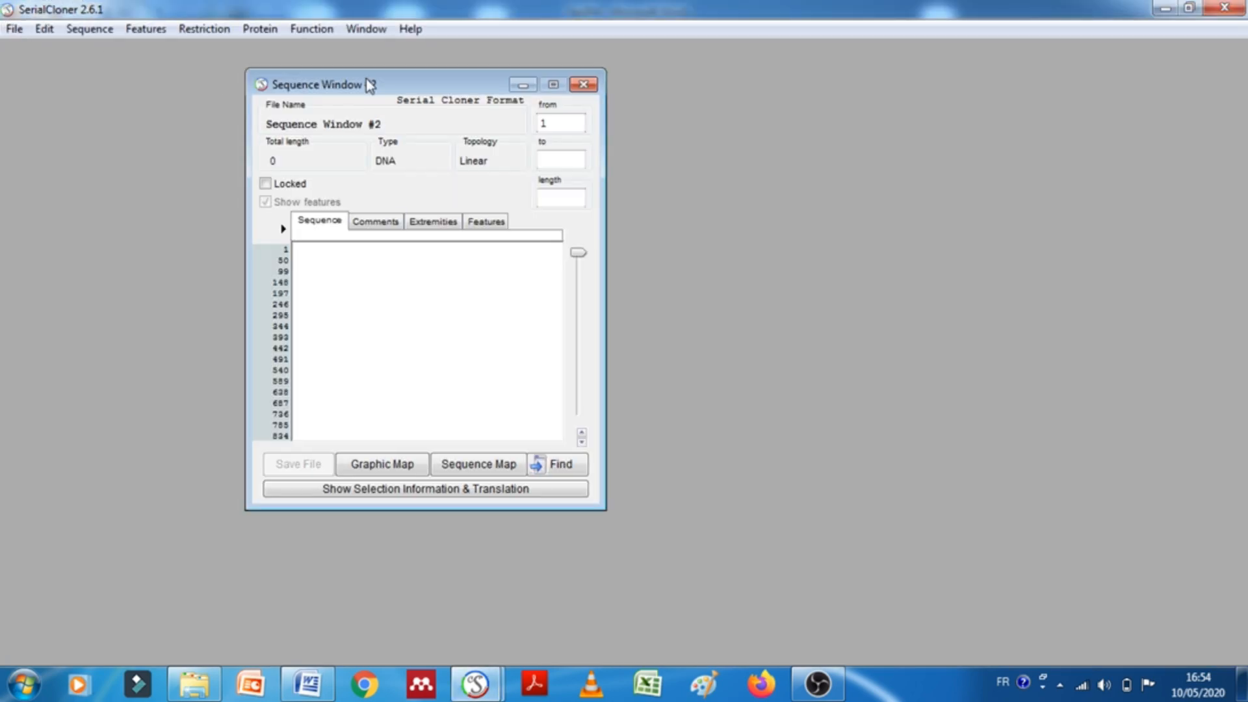
{"action": "left_click", "coordinate": [583, 84]}
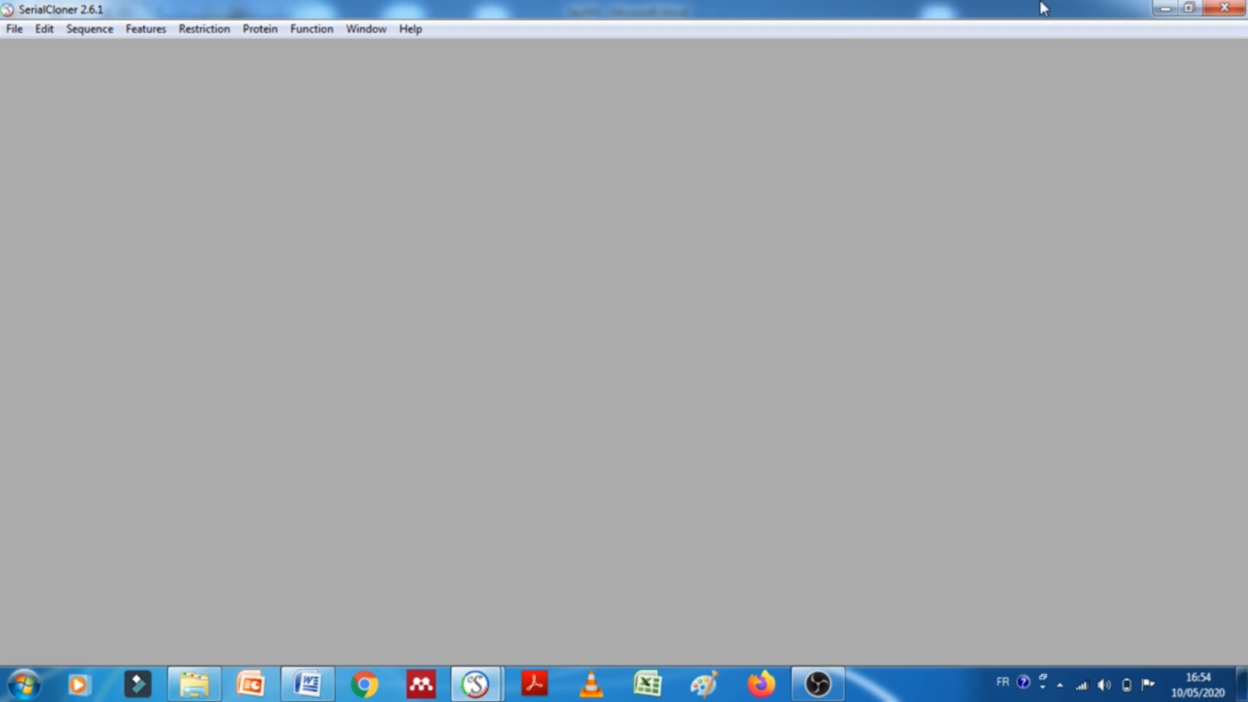
{"action": "left_click", "coordinate": [1166, 8]}
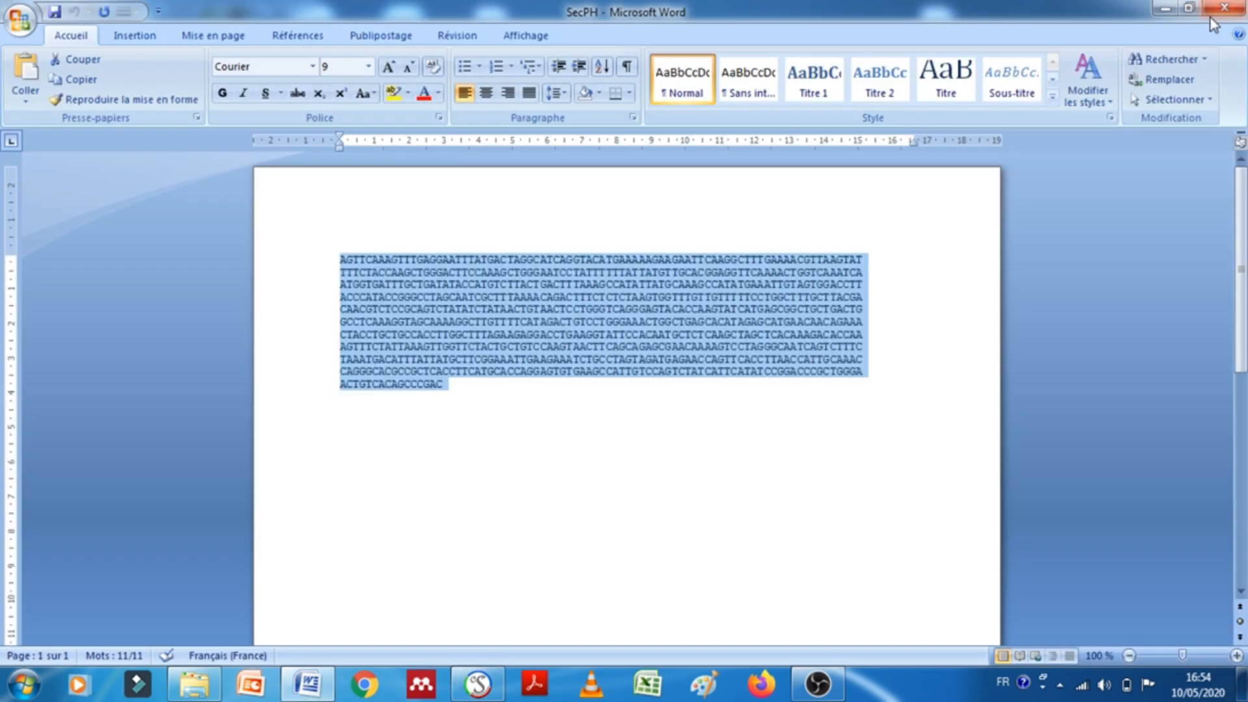
Switch to the SerialCloner instance holding plasmide tuto, create a new sequence window and paste the copied SecPH sequence into it
{"action": "left_click", "coordinate": [478, 684]}
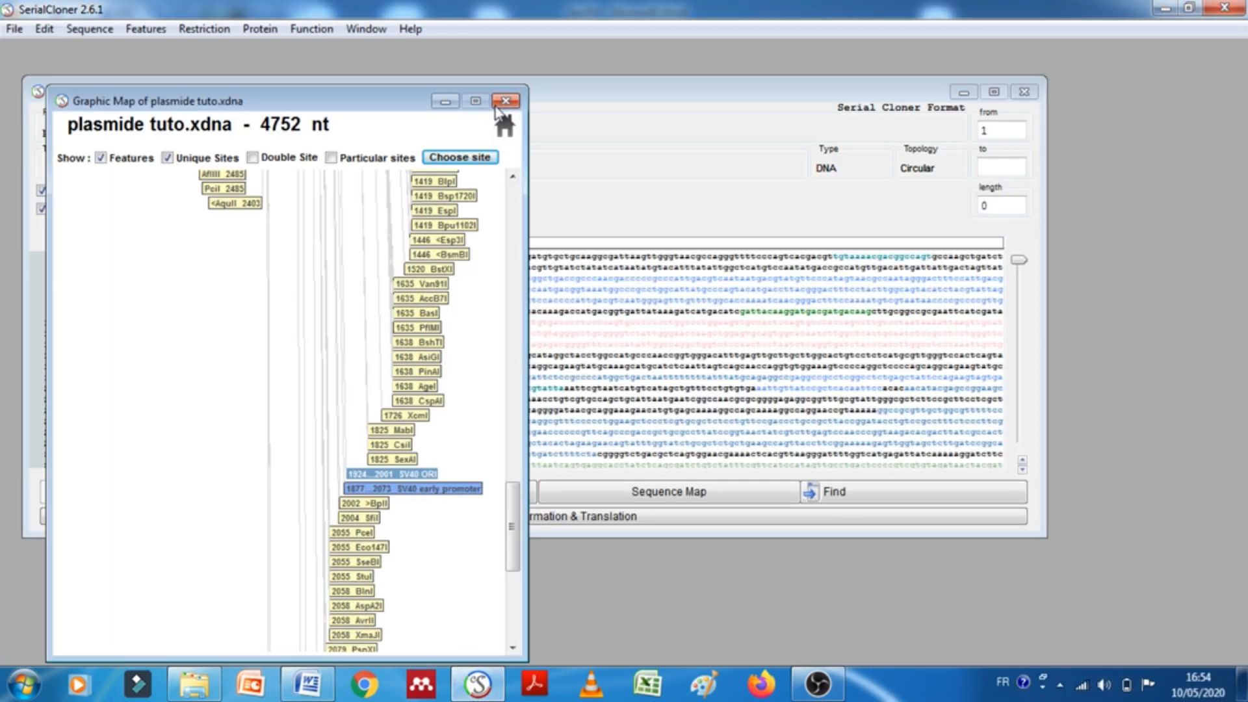
{"action": "left_click", "coordinate": [14, 29]}
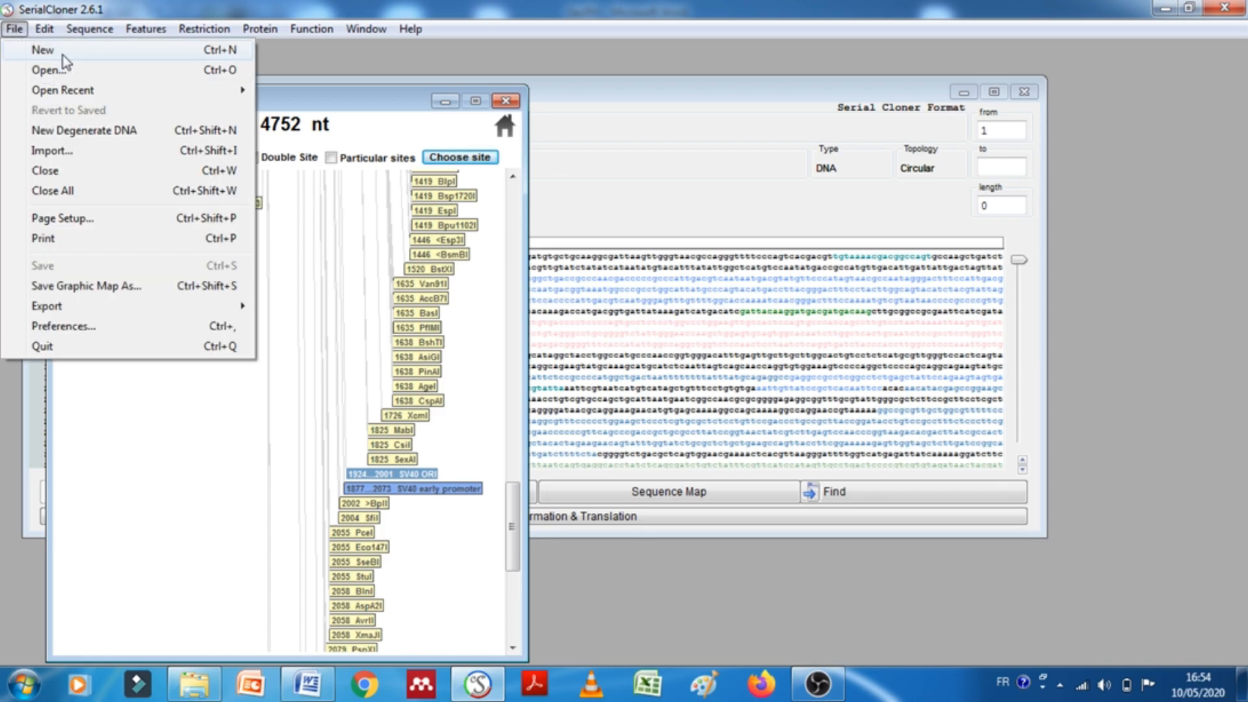
{"action": "left_click", "coordinate": [21, 50]}
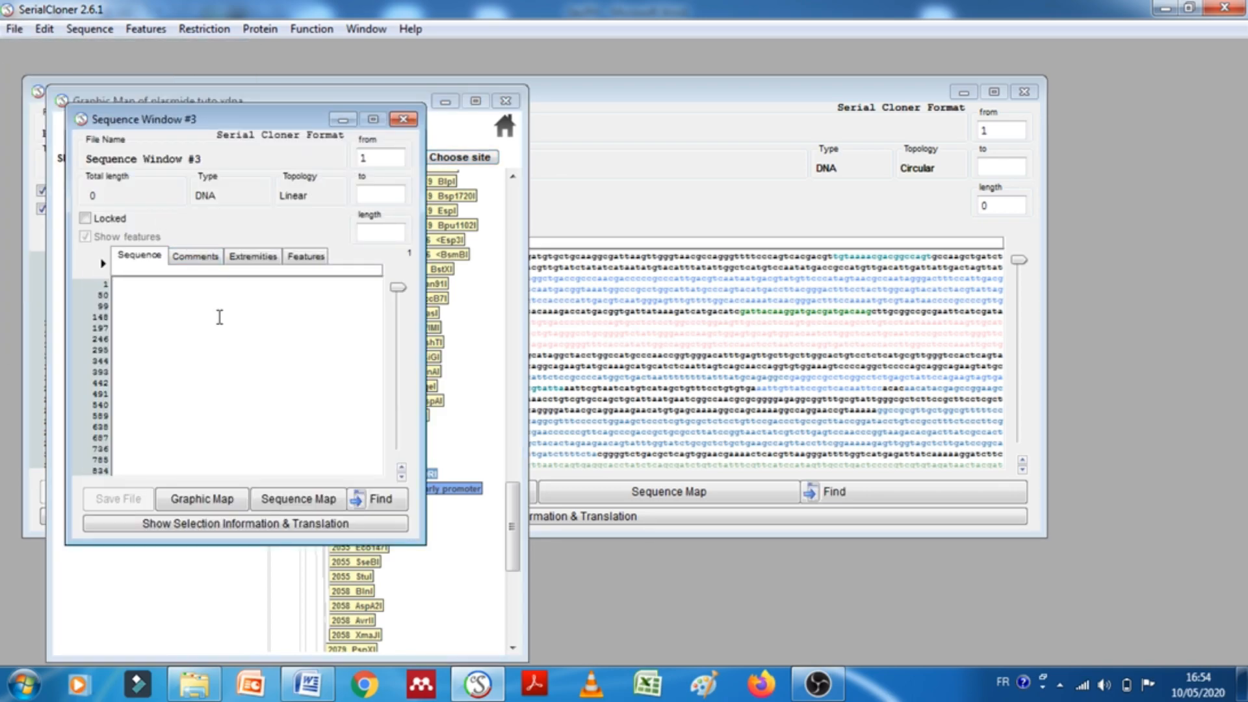
{"action": "right_click", "coordinate": [184, 304]}
{"action": "left_click", "coordinate": [217, 341]}
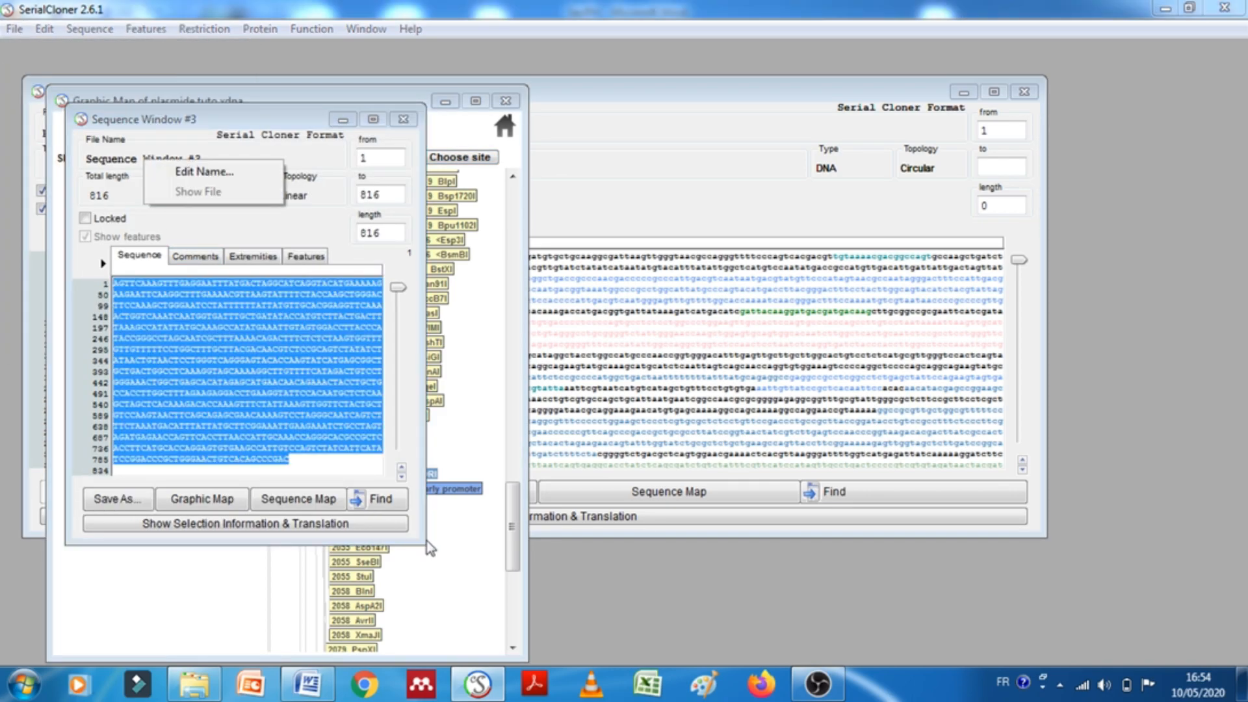
{"action": "left_click", "coordinate": [424, 547]}
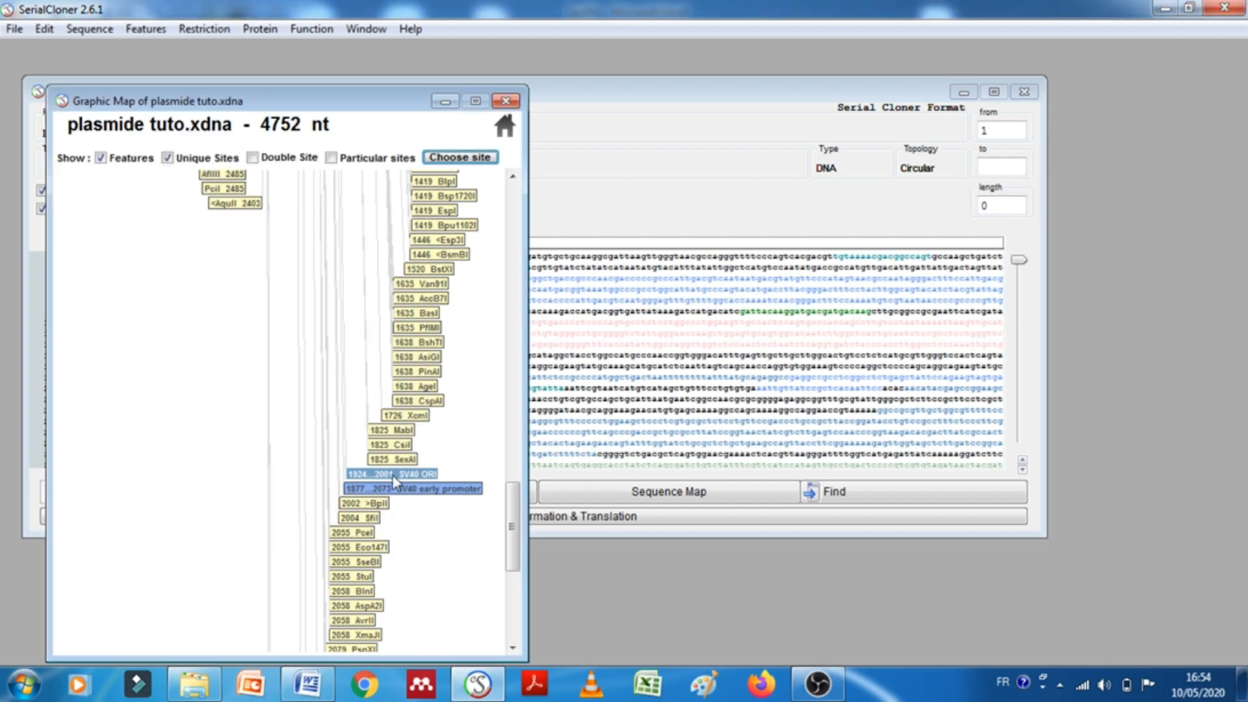
Move the plasmide tuto graphic map beside Sequence Window #3 and bring the whole plasmid circle into its view
{"action": "left_click_drag", "start_coordinate": [379, 110], "coordinate": [457, 107]}
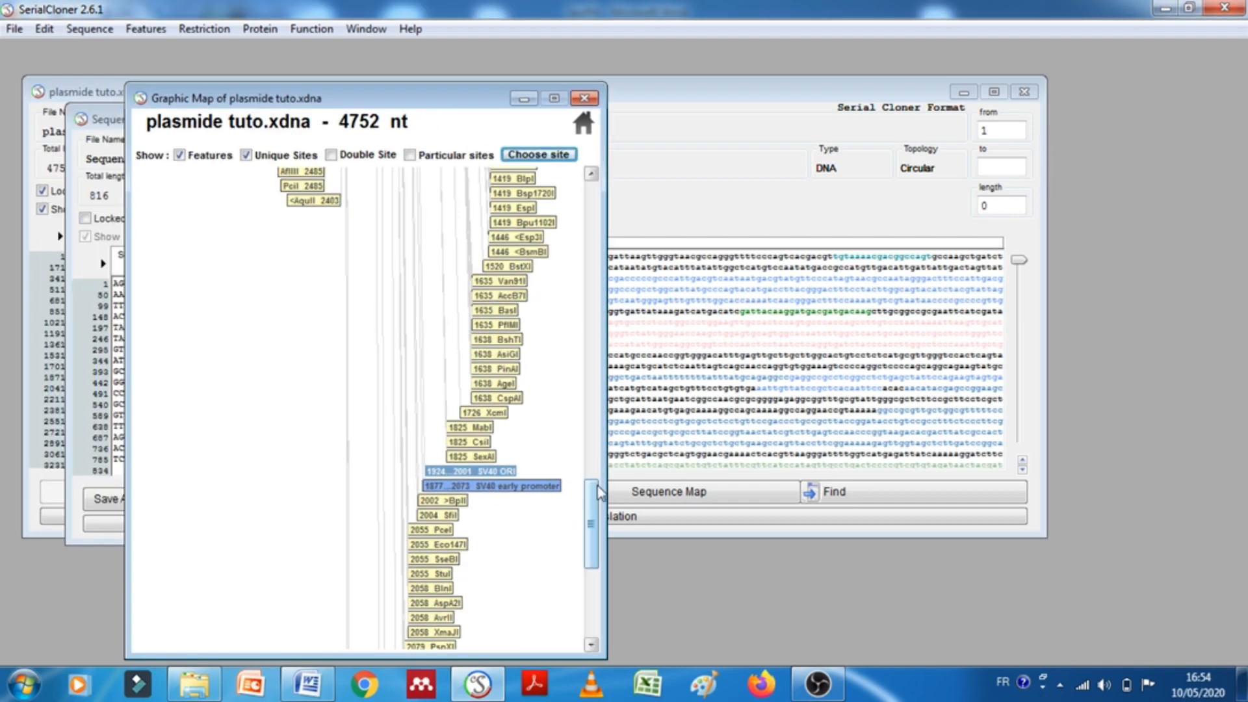
{"action": "left_click_drag", "start_coordinate": [596, 505], "coordinate": [596, 339]}
{"action": "left_click_drag", "start_coordinate": [430, 104], "coordinate": [900, 125]}
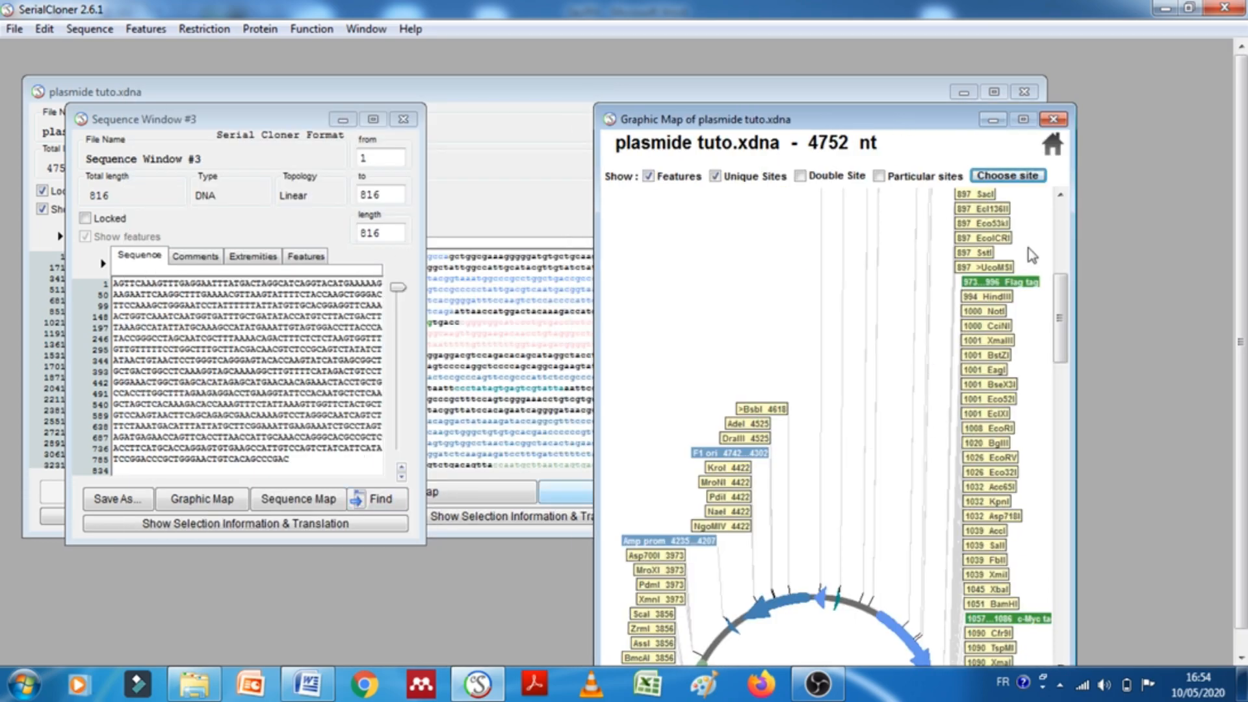
{"action": "left_click_drag", "start_coordinate": [1061, 286], "coordinate": [1064, 391]}
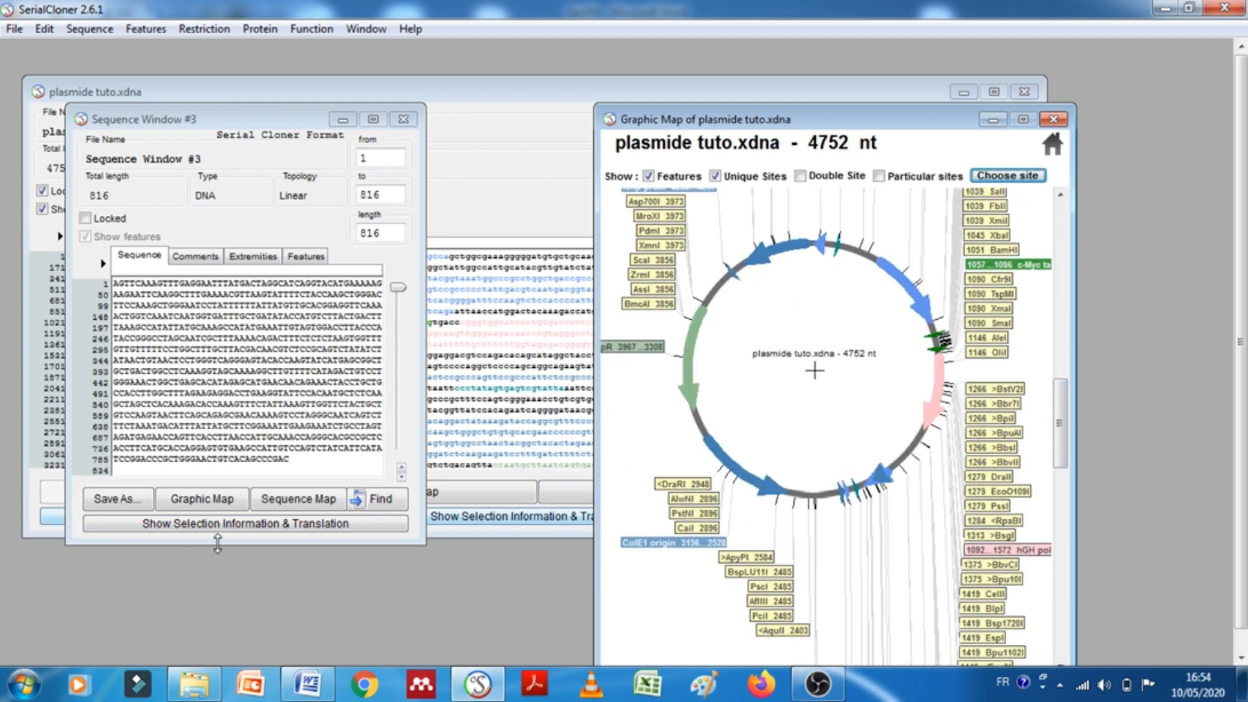
Open the graphic map of Sequence Window #3 and place it beside the plasmide tuto map
{"action": "left_click", "coordinate": [194, 503]}
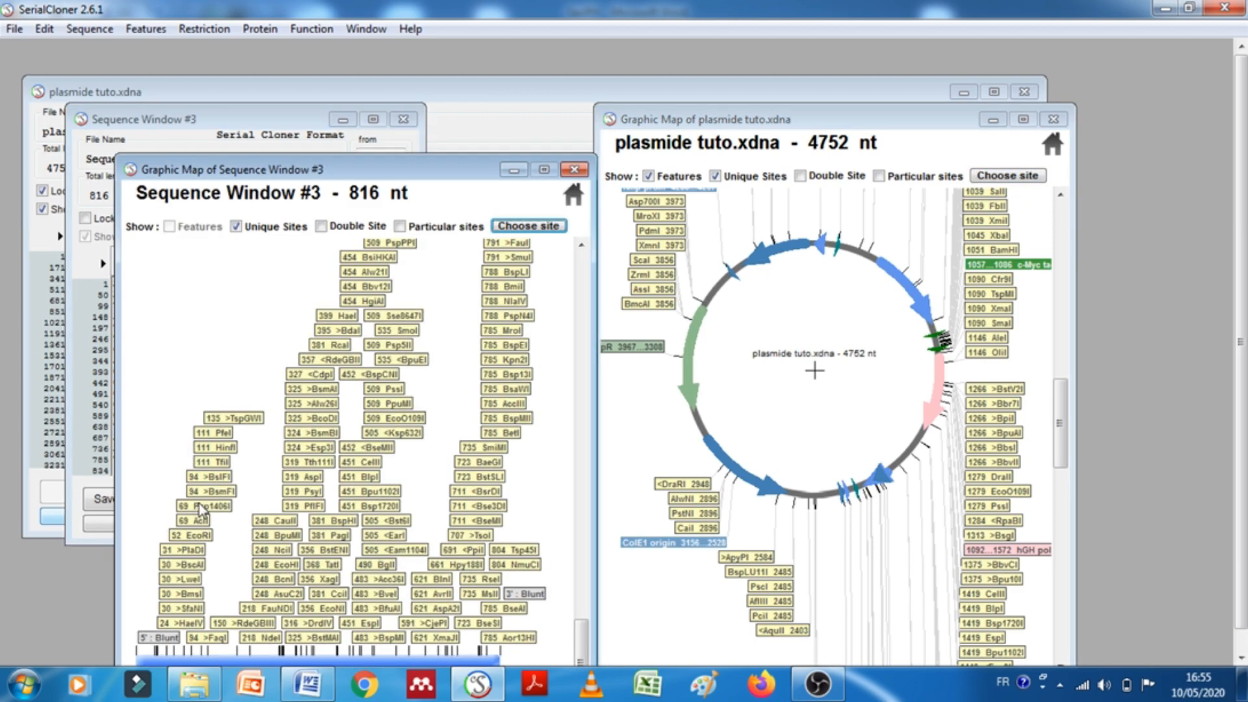
{"action": "left_click_drag", "start_coordinate": [581, 642], "coordinate": [582, 633]}
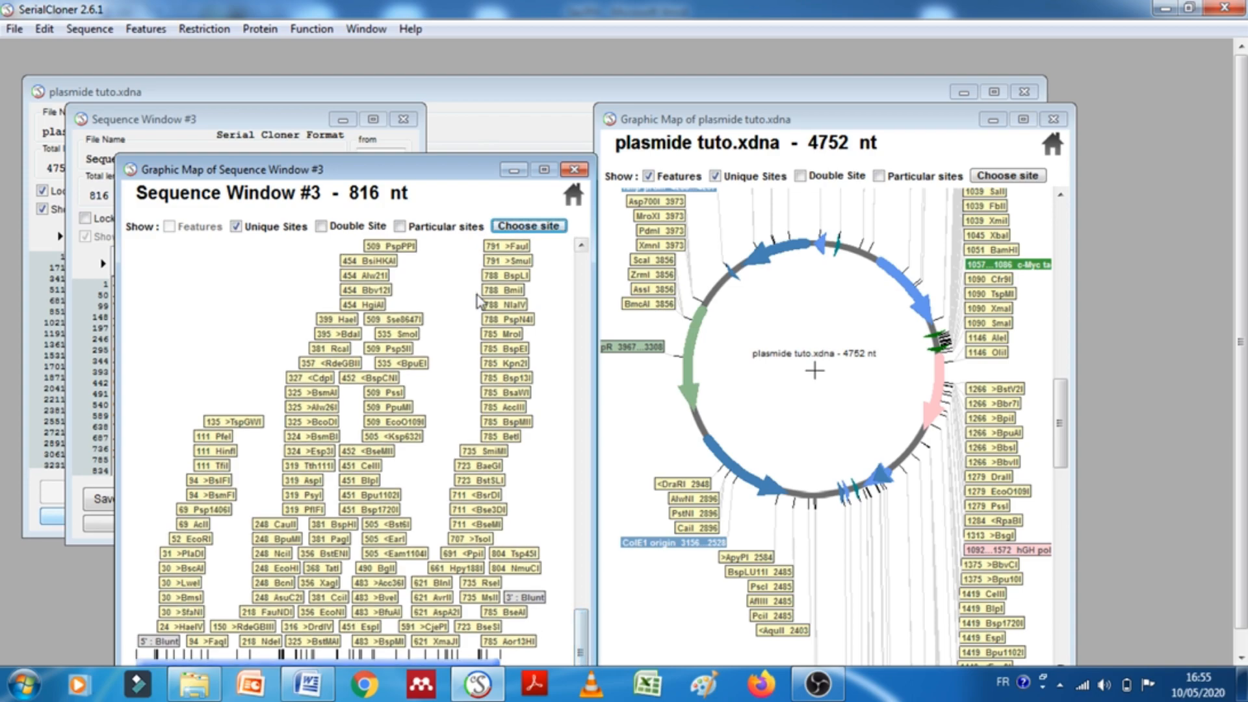
{"action": "left_click_drag", "start_coordinate": [455, 170], "coordinate": [383, 37]}
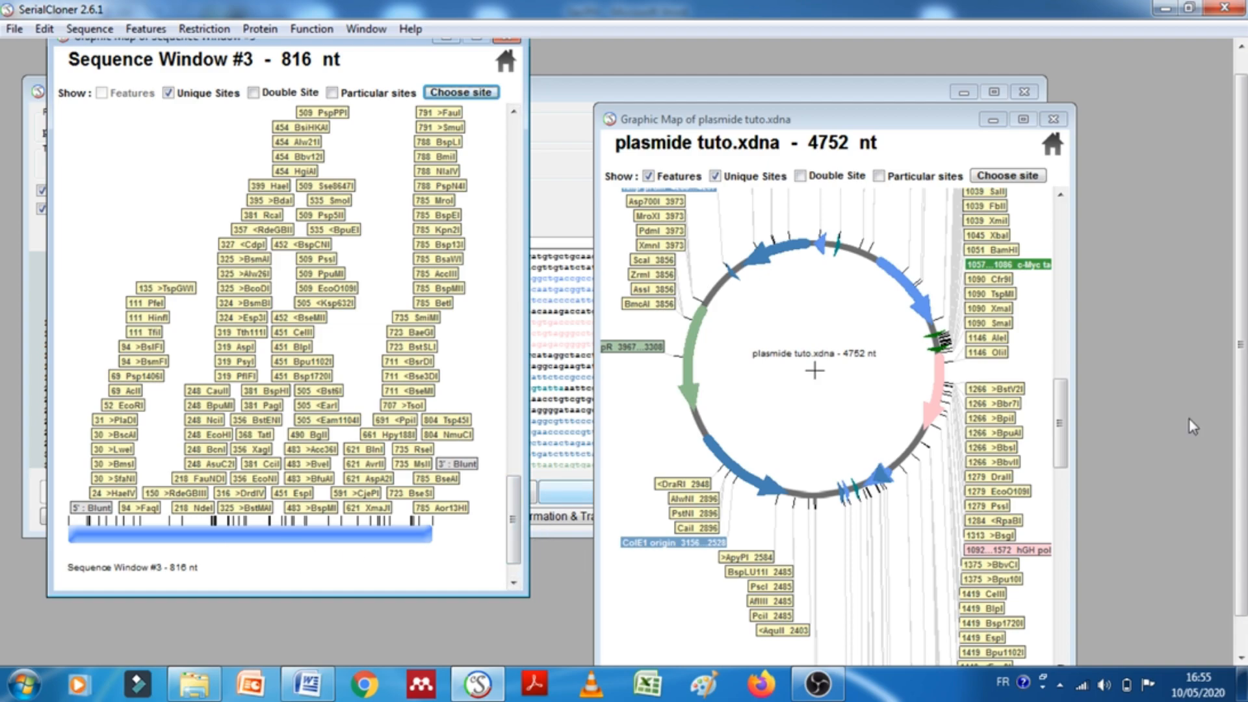
Widen the plasmide tuto graphic map and select its HindIII site at 994 followed by its BamHI site at 1051
{"action": "left_click_drag", "start_coordinate": [1065, 450], "coordinate": [1079, 345]}
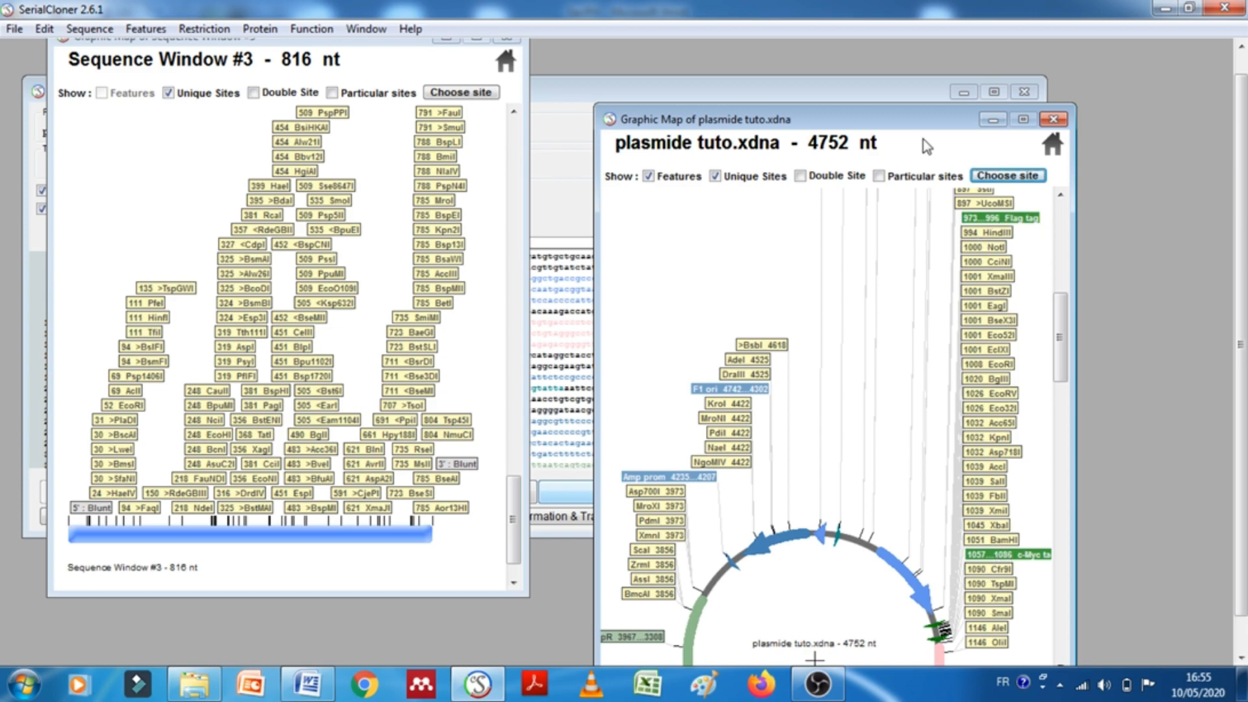
{"action": "left_click_drag", "start_coordinate": [910, 121], "coordinate": [853, 116]}
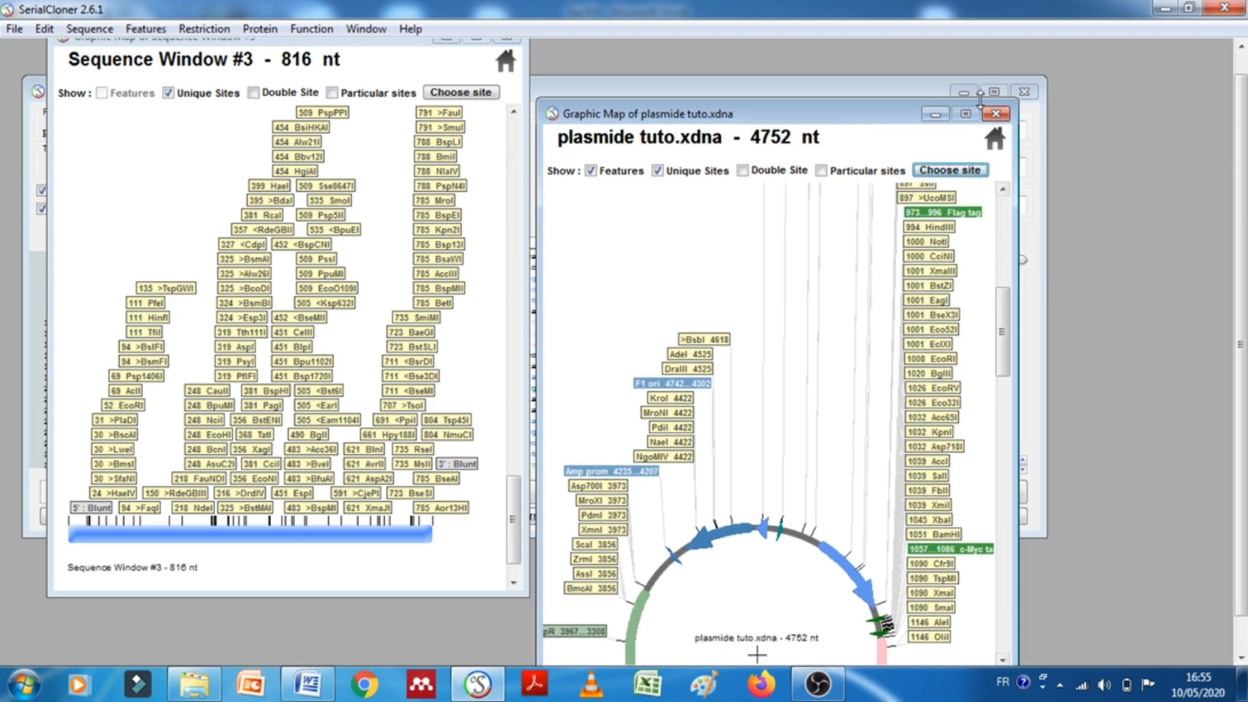
{"action": "left_click_drag", "start_coordinate": [1016, 103], "coordinate": [1152, 60]}
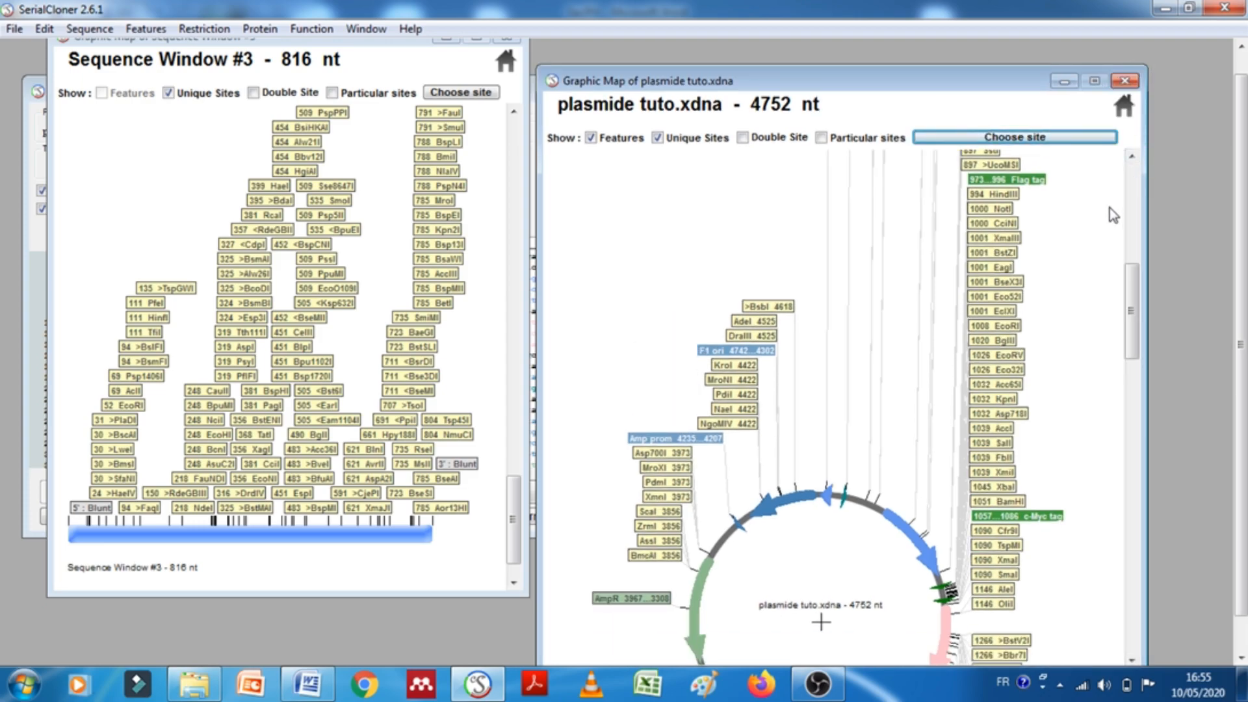
{"action": "left_click", "coordinate": [1002, 194]}
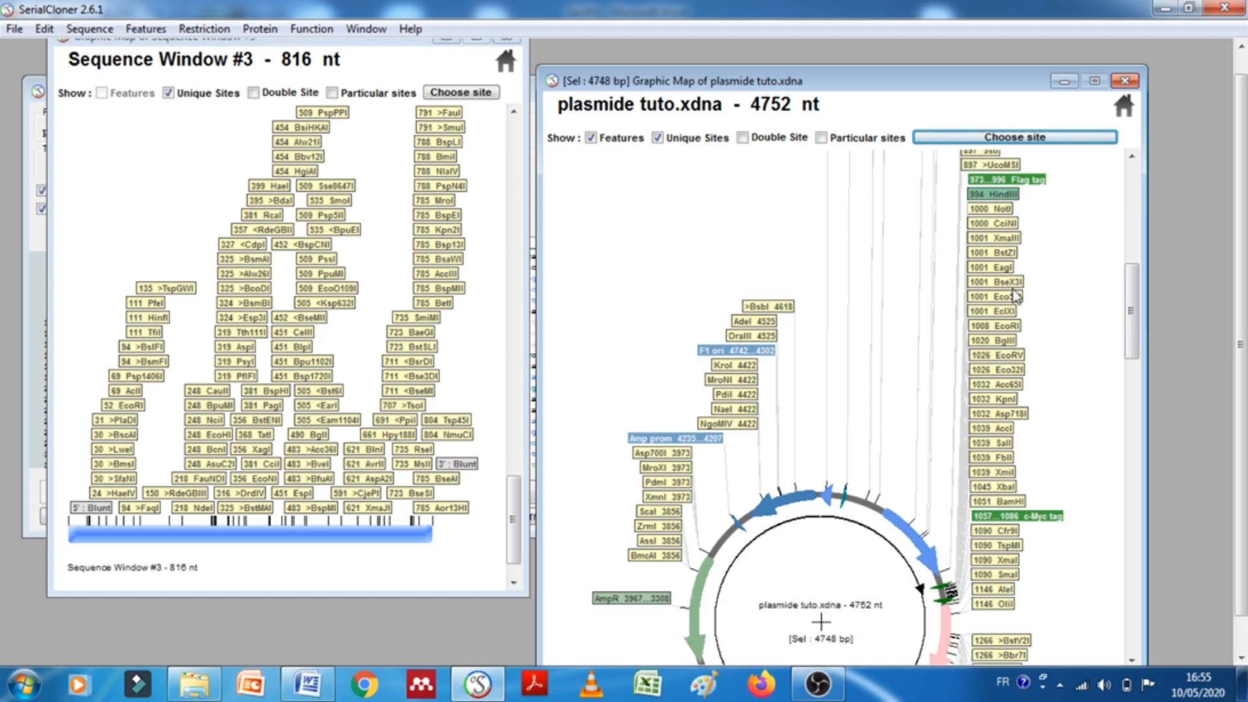
{"action": "left_click", "coordinate": [990, 504]}
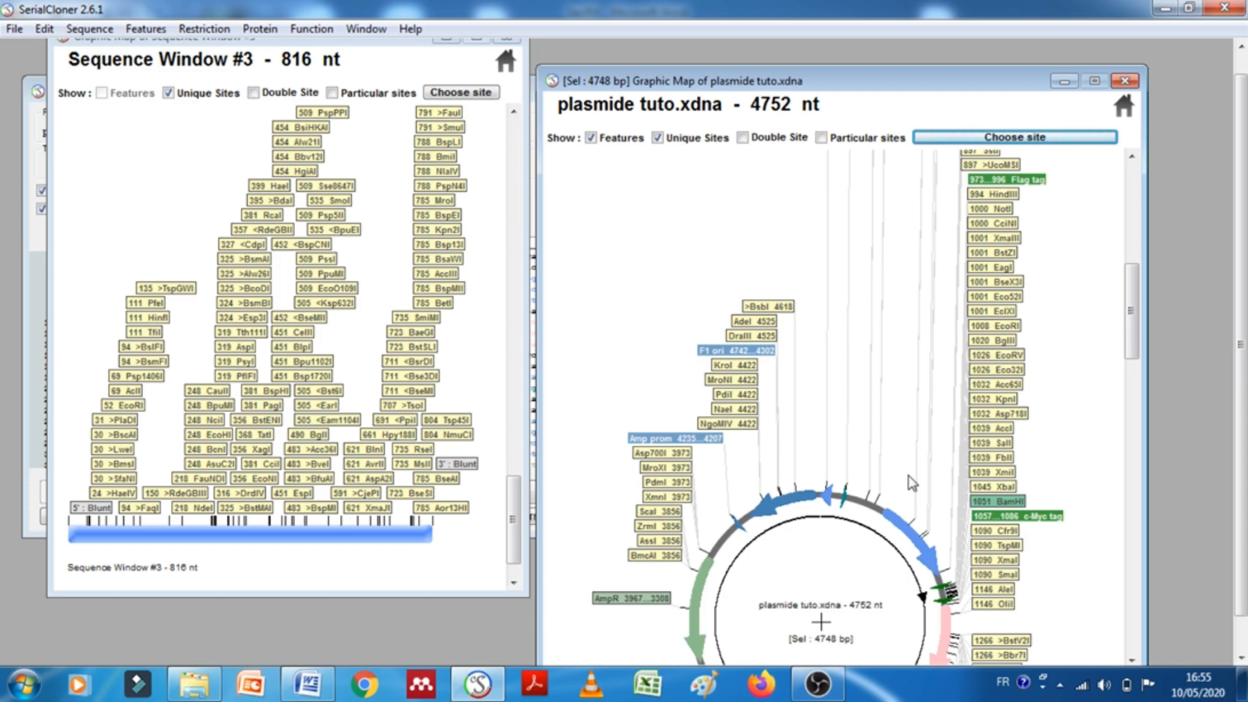
{"action": "left_click_drag", "start_coordinate": [877, 80], "coordinate": [895, 44]}
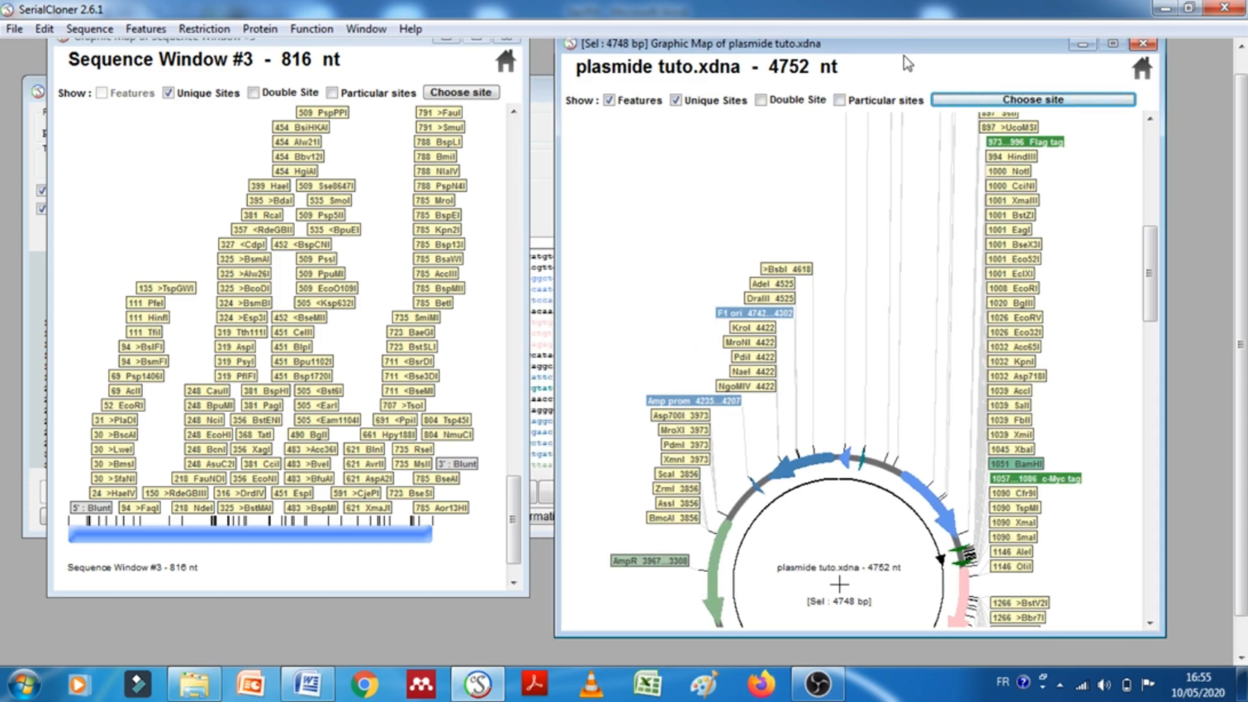
{"action": "left_click_drag", "start_coordinate": [1144, 290], "coordinate": [1156, 342]}
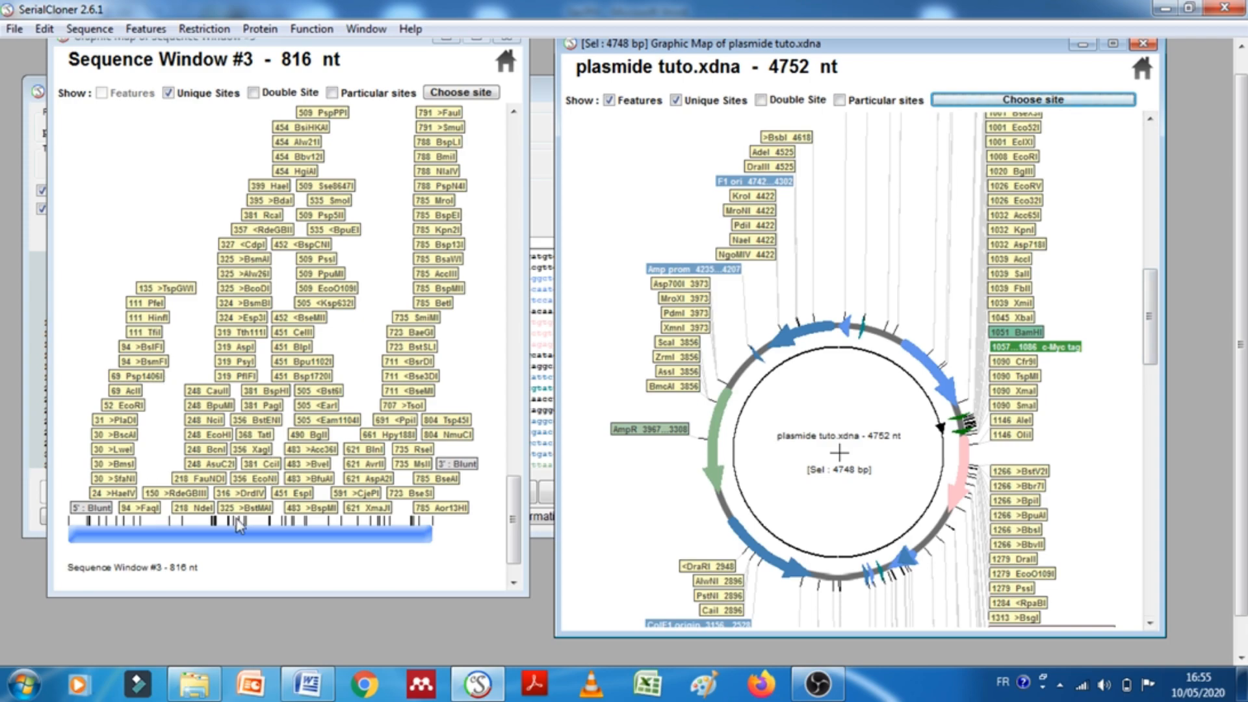
Hide the unique sites on the Sequence Window #3 map, enable particular sites and choose BamHI as the site to map
{"action": "left_click", "coordinate": [169, 95]}
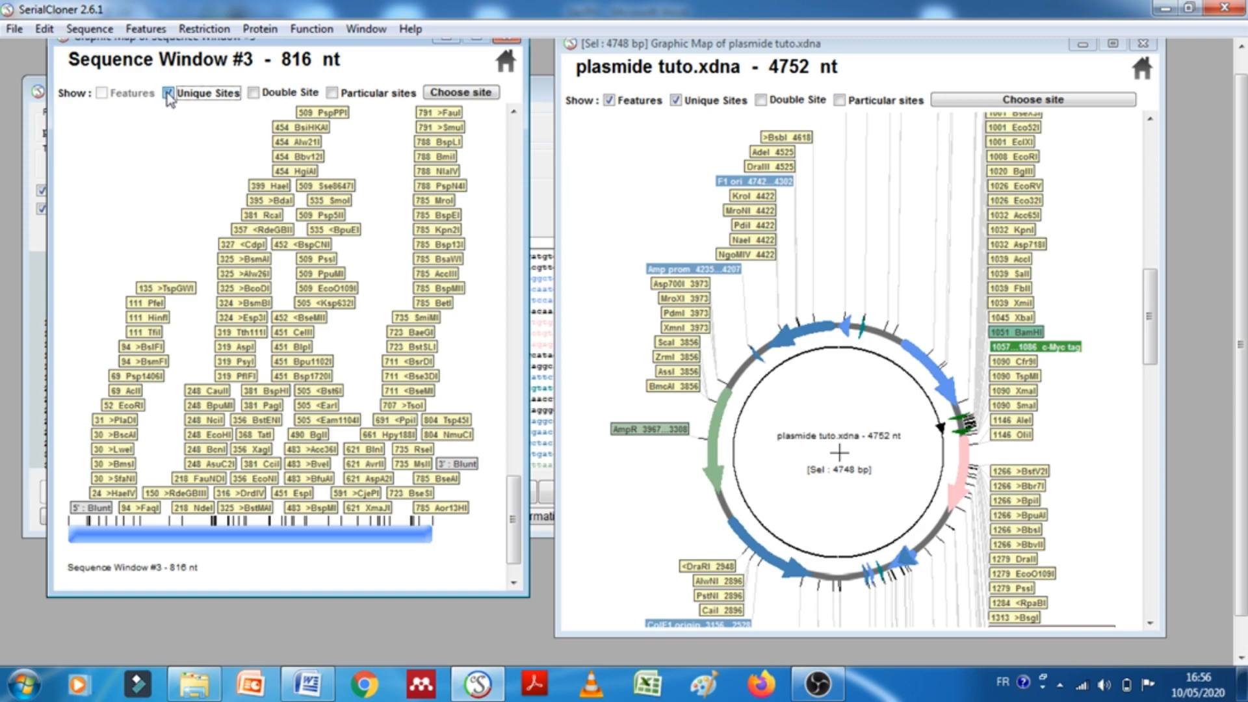
{"action": "left_click", "coordinate": [169, 95]}
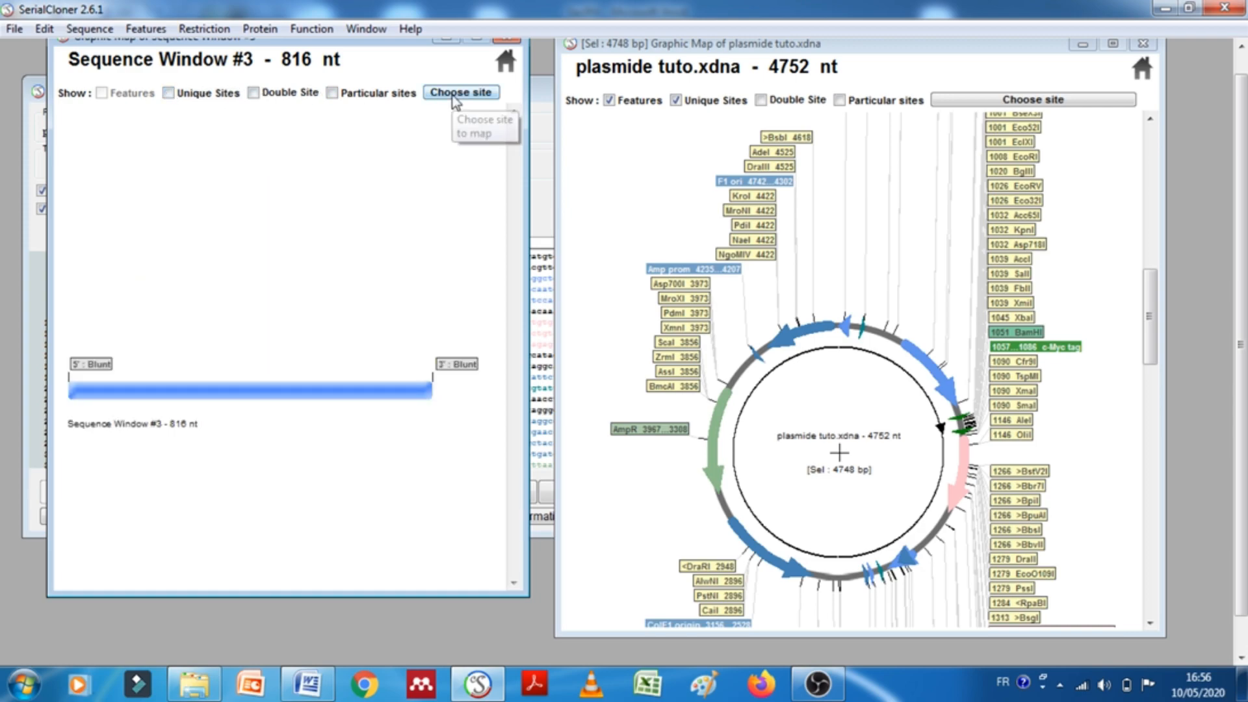
{"action": "left_click", "coordinate": [333, 93]}
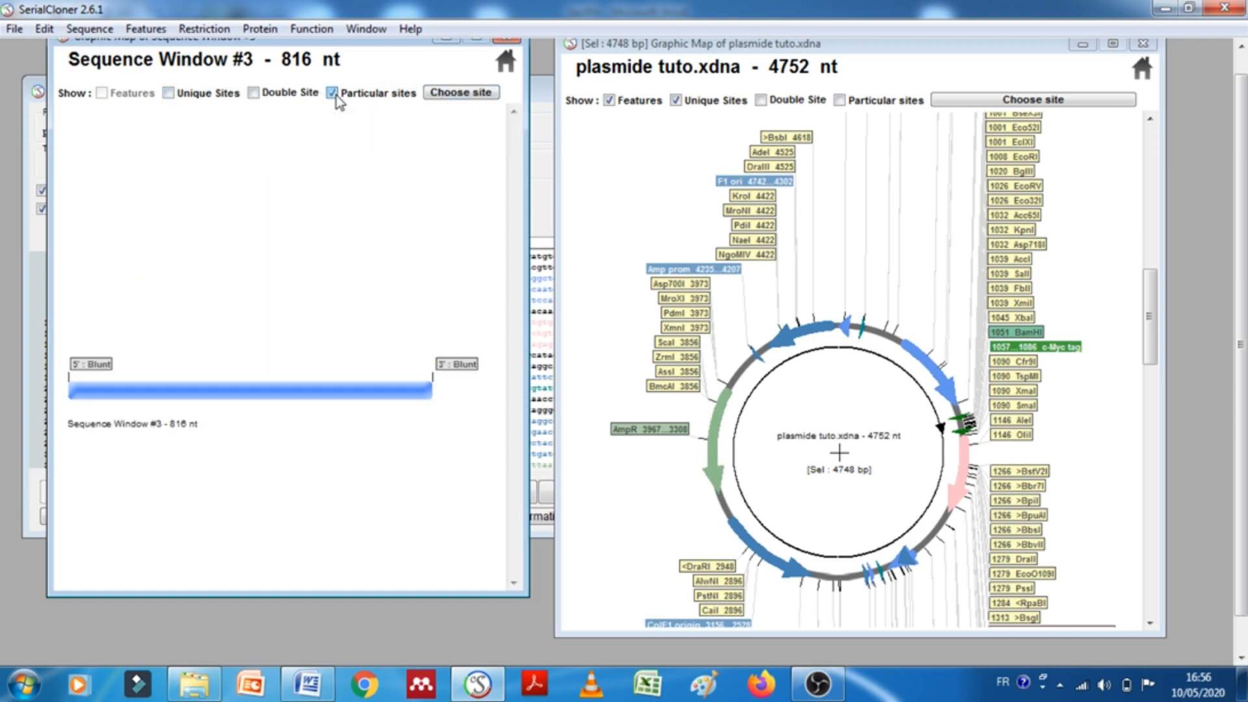
{"action": "left_click", "coordinate": [449, 95]}
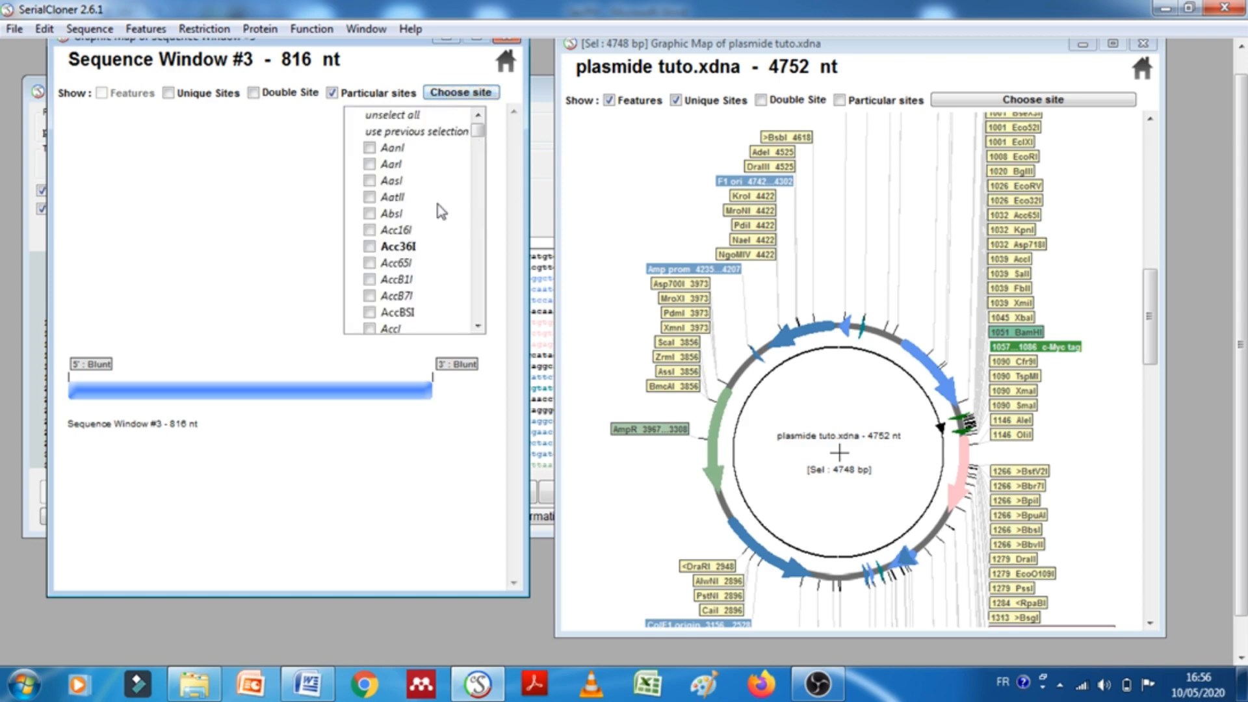
{"action": "key", "text": "b"}
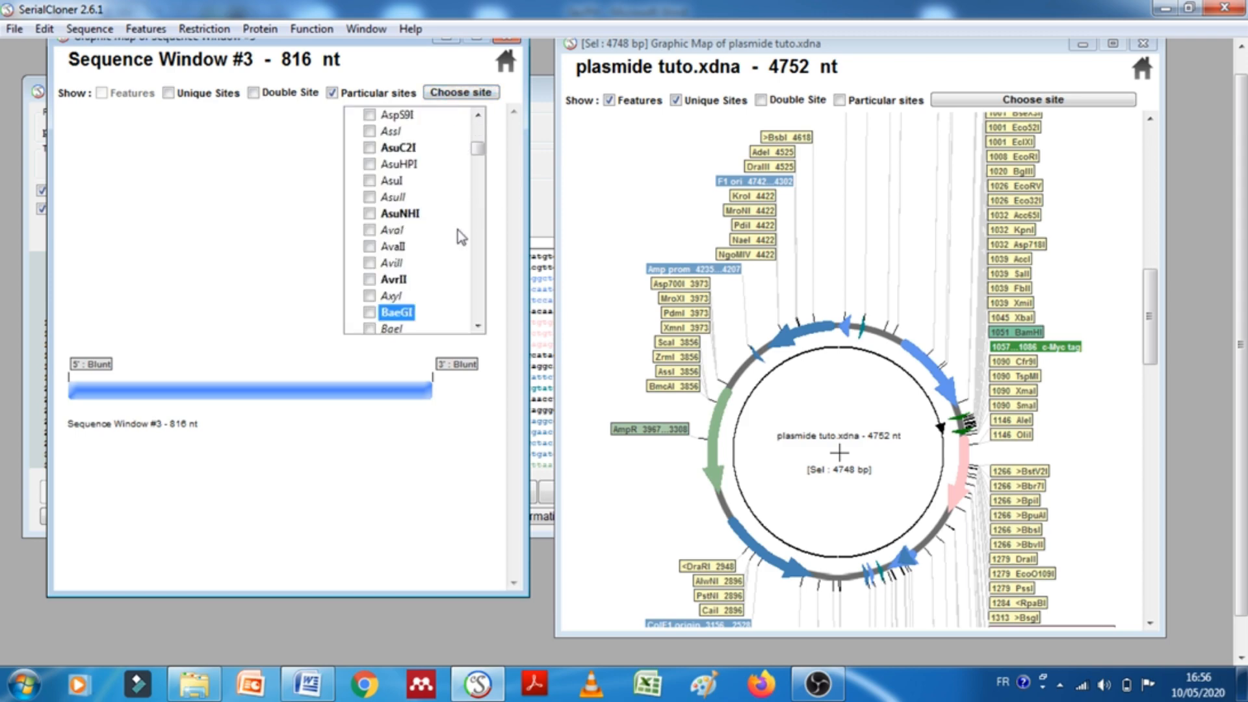
{"action": "scroll", "coordinate": [455, 231], "scroll_direction": "down", "scroll_amount": 4}
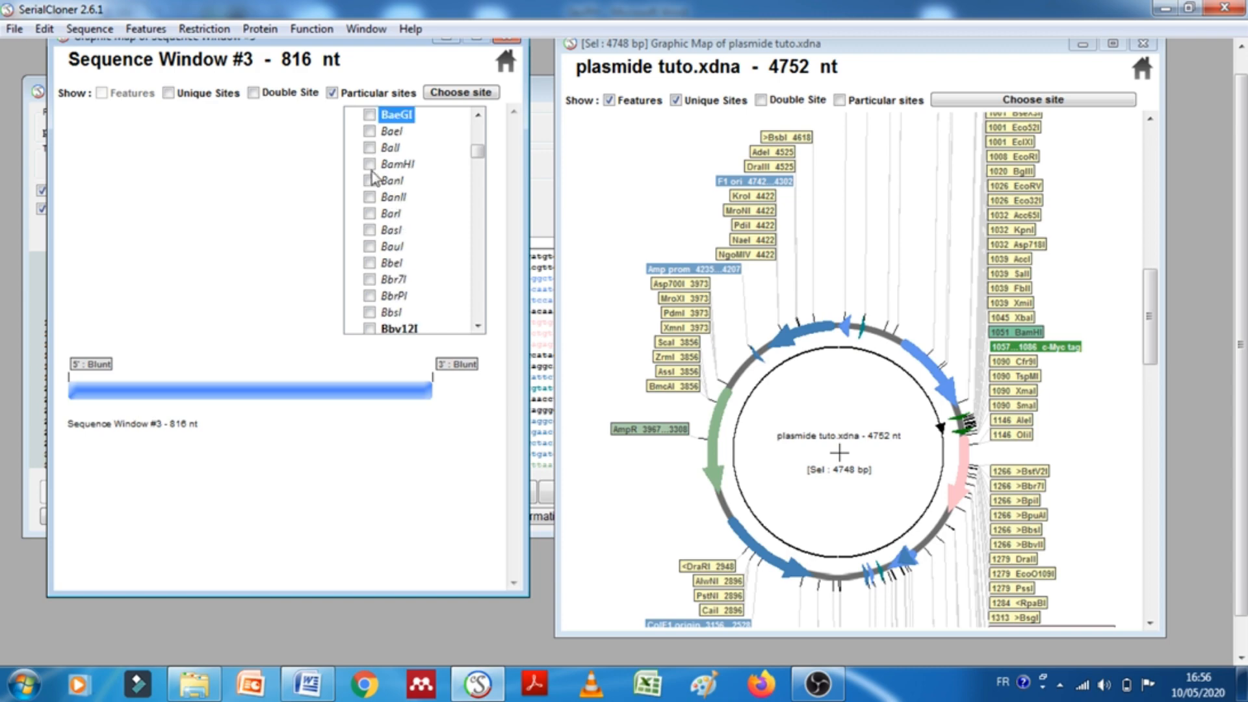
{"action": "left_click", "coordinate": [370, 165]}
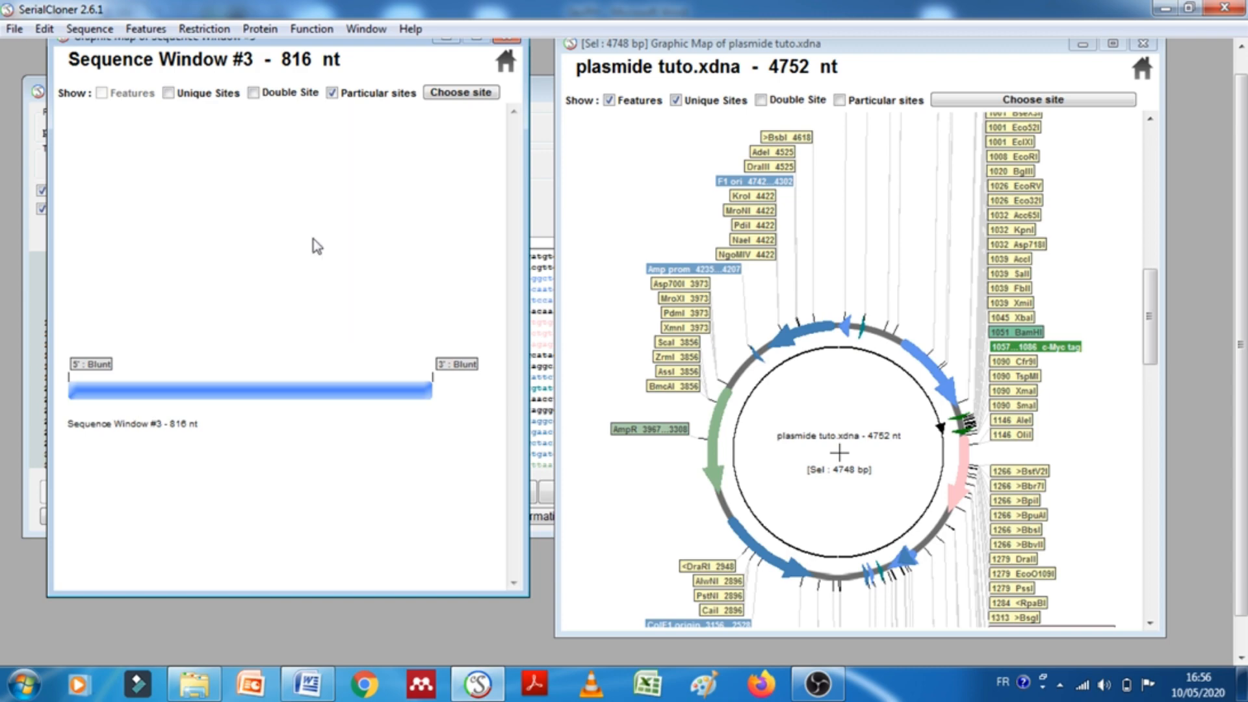
Look up HindIII in the site list of the Sequence Window #3 graphic map and close that map window
{"action": "left_click", "coordinate": [463, 95]}
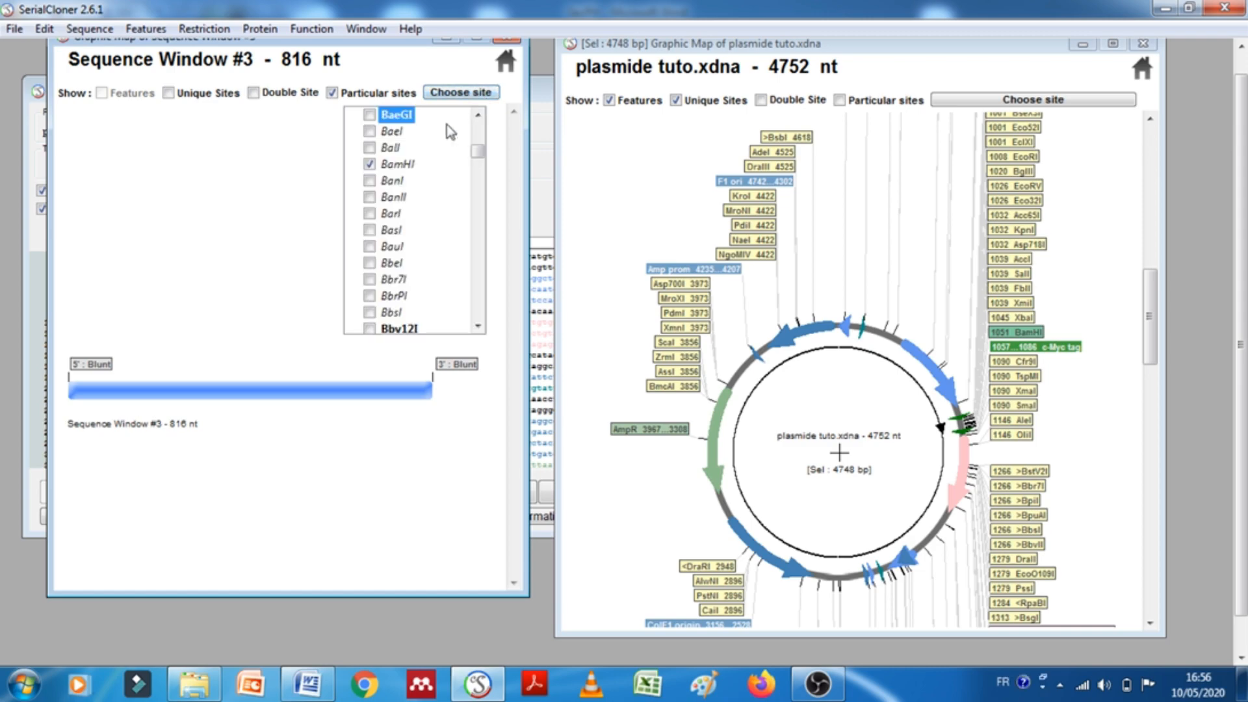
{"action": "key", "text": "h"}
{"action": "scroll", "coordinate": [429, 239], "scroll_direction": "down", "scroll_amount": 4}
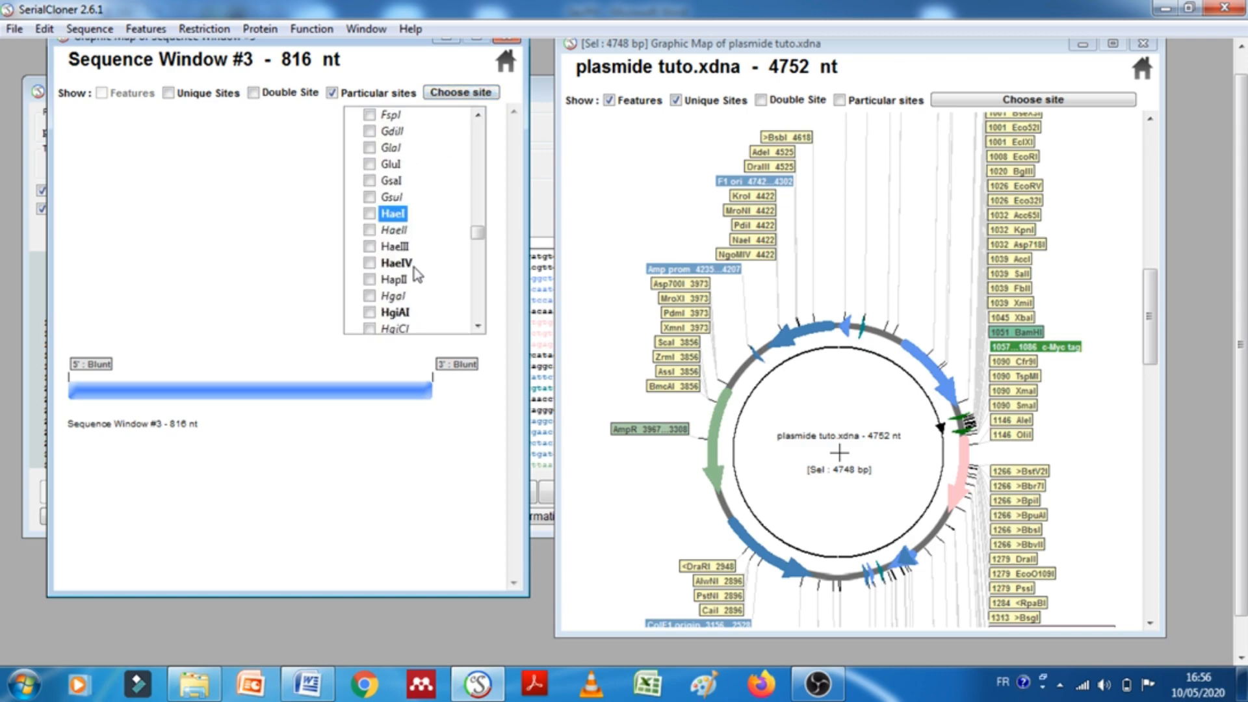
{"action": "scroll", "coordinate": [400, 278], "scroll_direction": "down", "scroll_amount": 2}
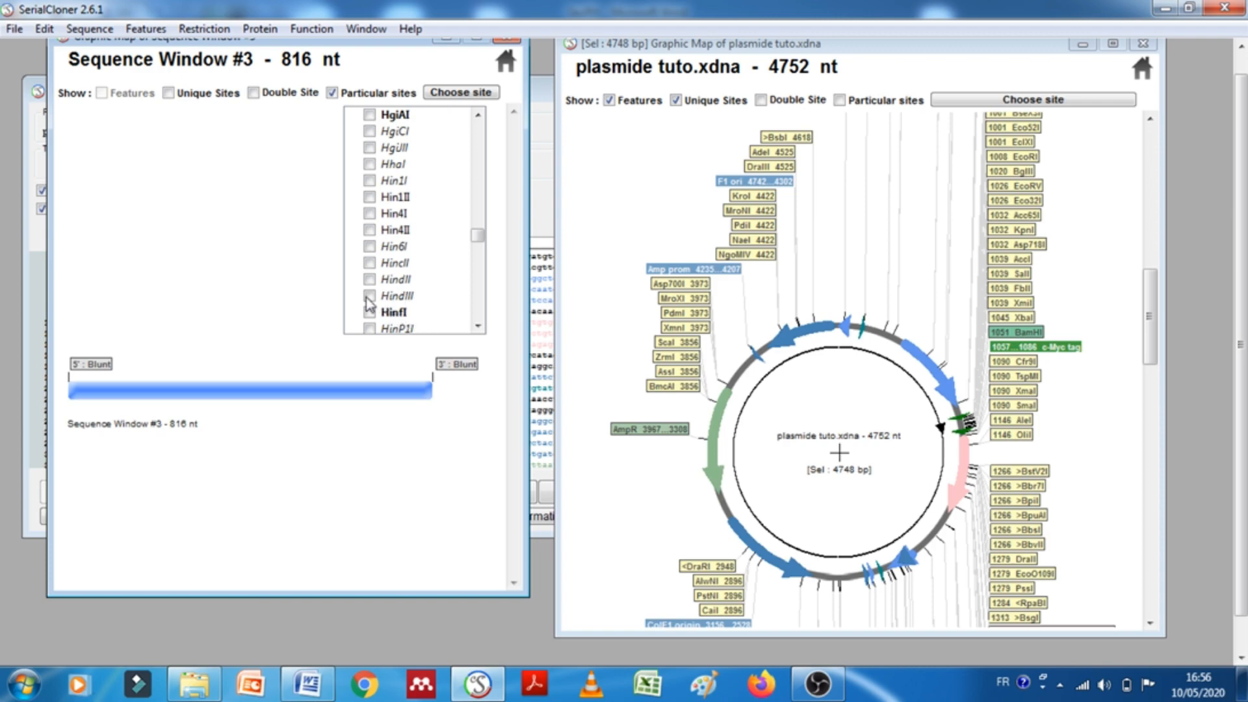
{"action": "left_click", "coordinate": [339, 475]}
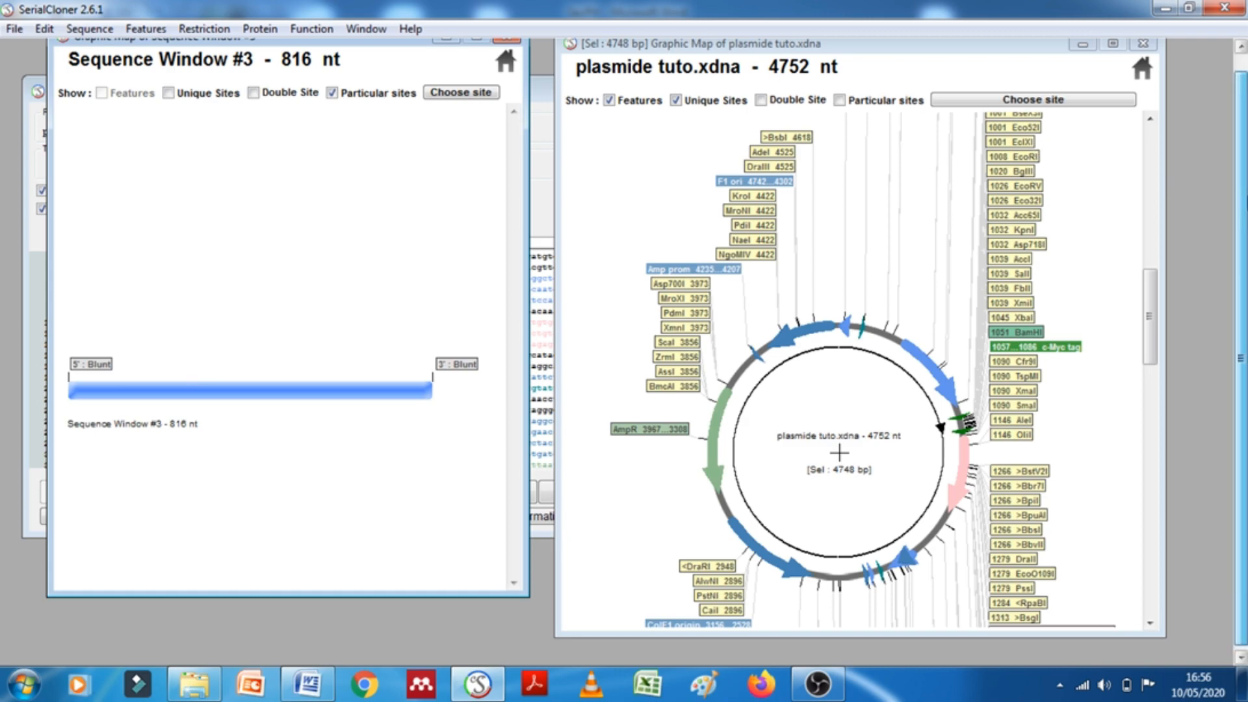
{"action": "left_click_drag", "start_coordinate": [1241, 201], "coordinate": [1243, 159]}
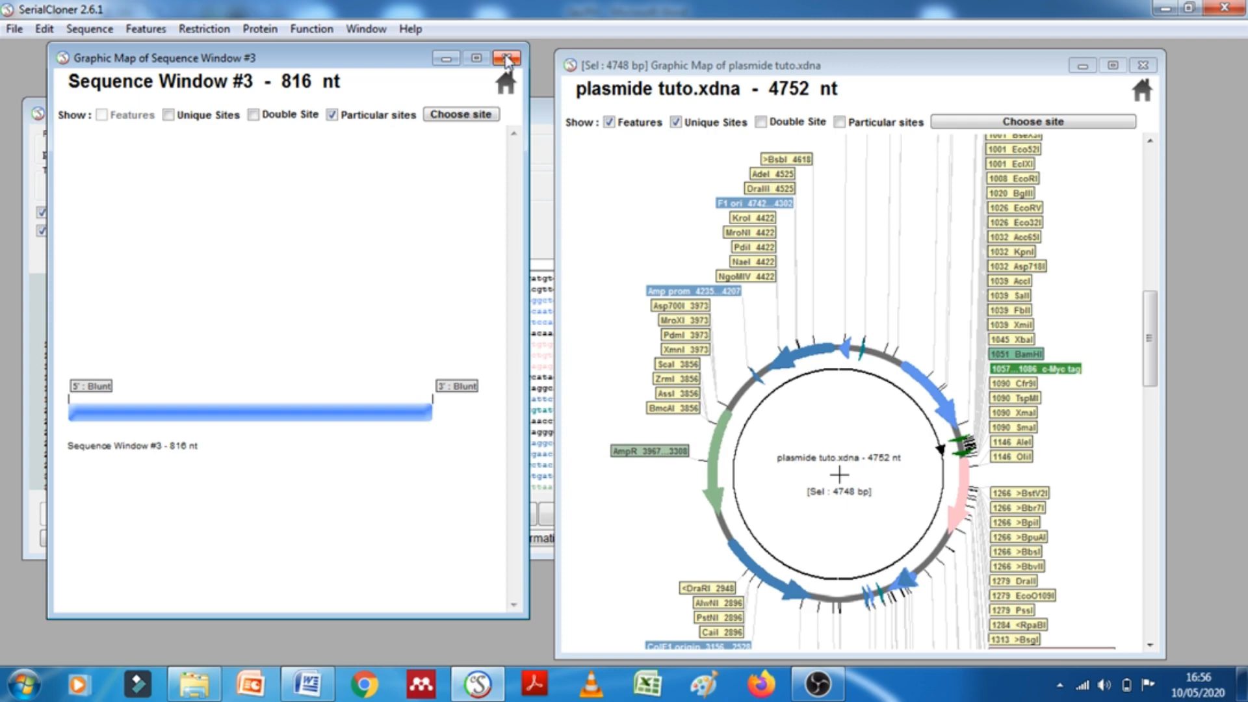
{"action": "left_click", "coordinate": [506, 60]}
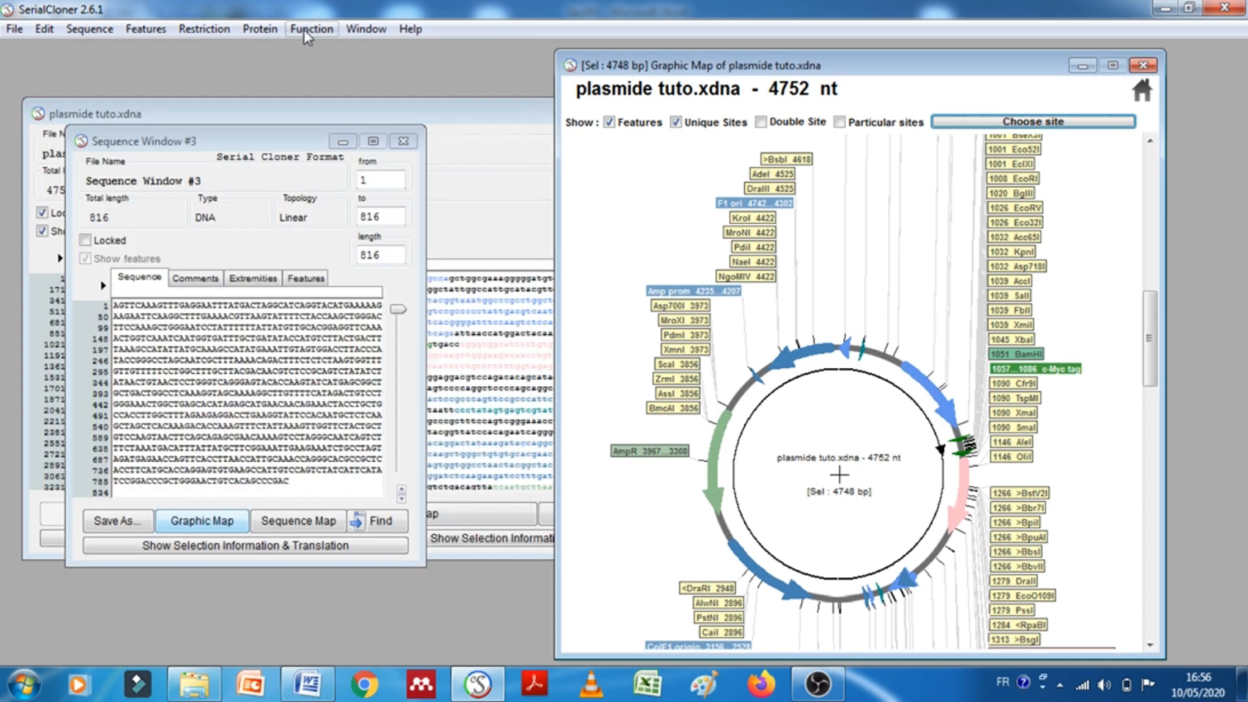
Open the Virtual Cutter and select Sequence Window #3 as the sequence to digest
{"action": "left_click", "coordinate": [216, 30]}
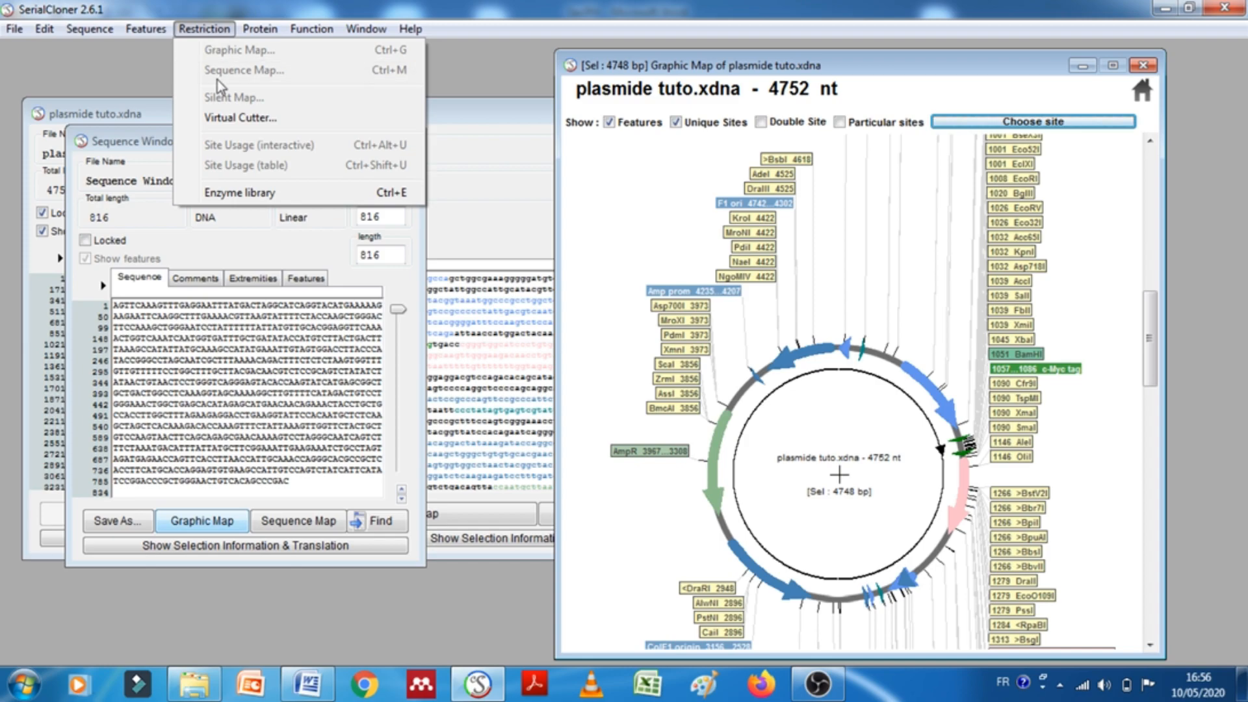
{"action": "left_click", "coordinate": [226, 118]}
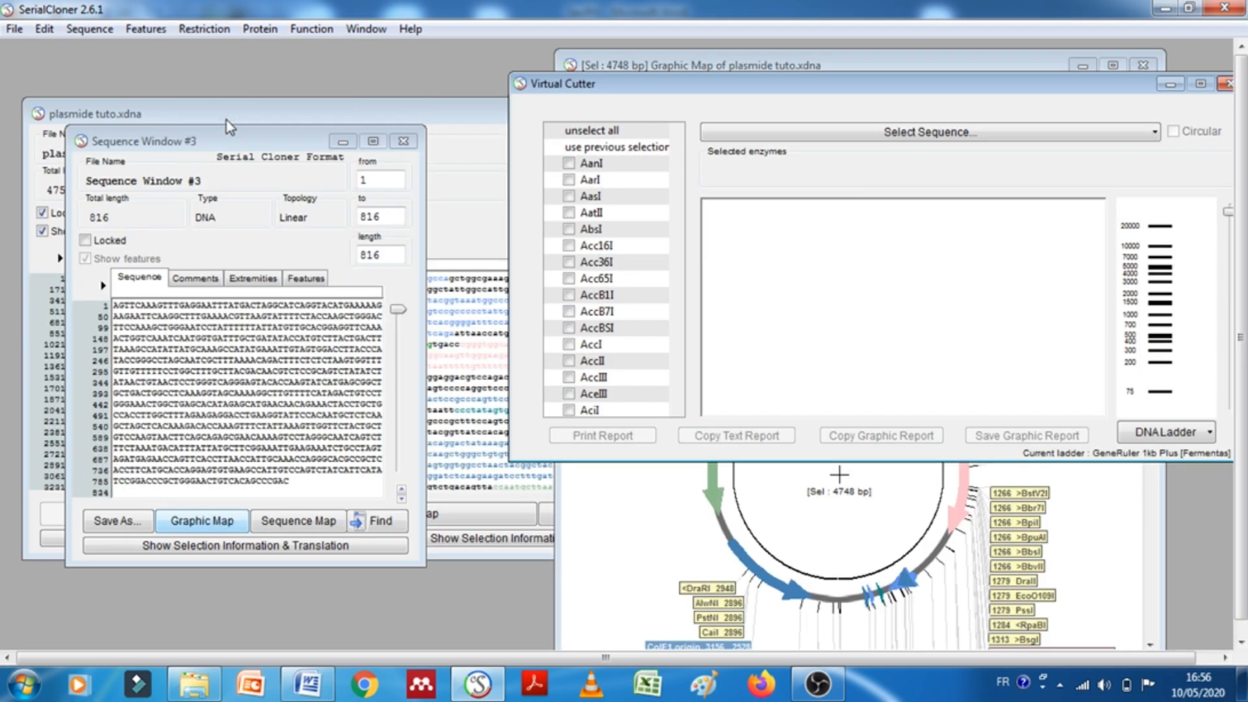
{"action": "left_click", "coordinate": [904, 133]}
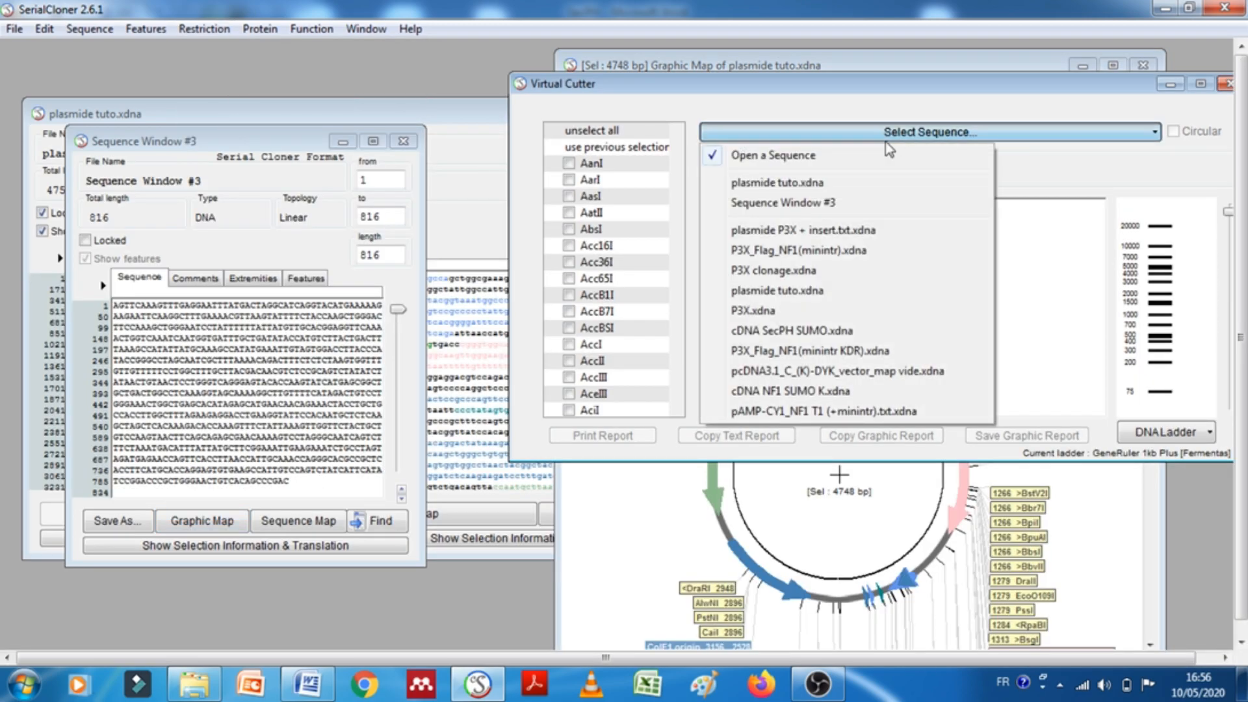
{"action": "left_click", "coordinate": [779, 203]}
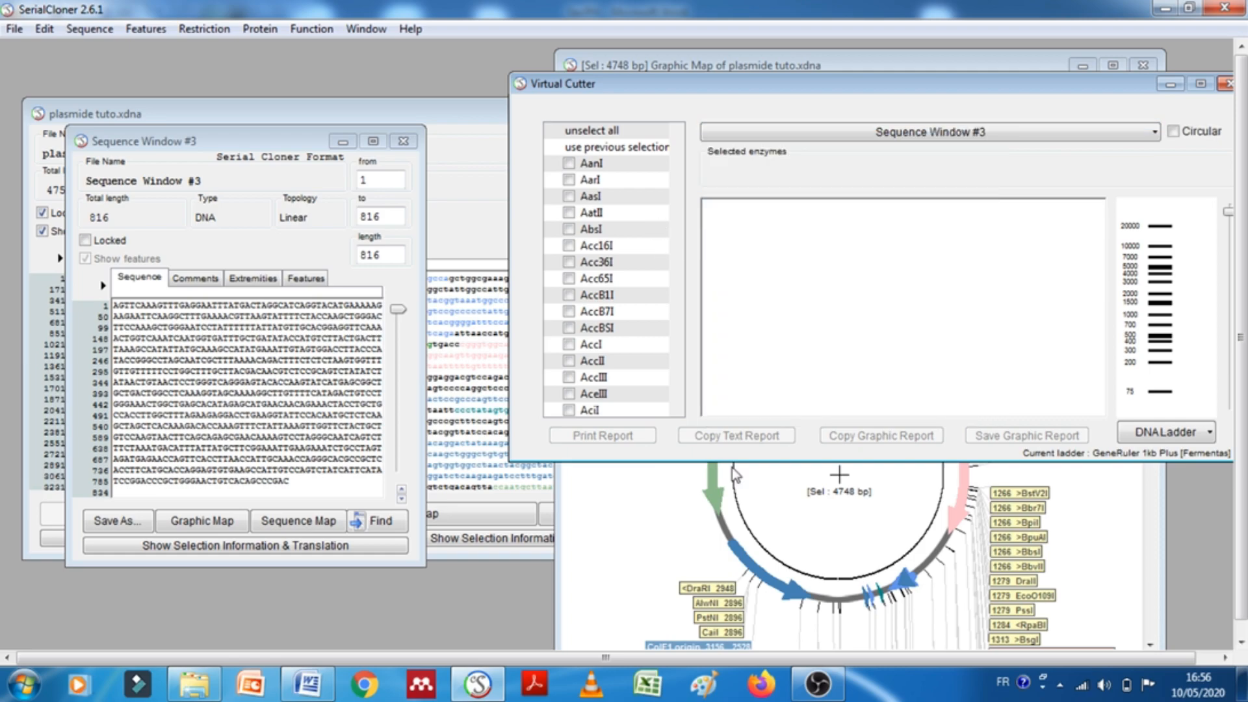
Find BamHI in the Virtual Cutter's enzyme list and digest Sequence Window #3 with it
{"action": "key", "text": "b"}
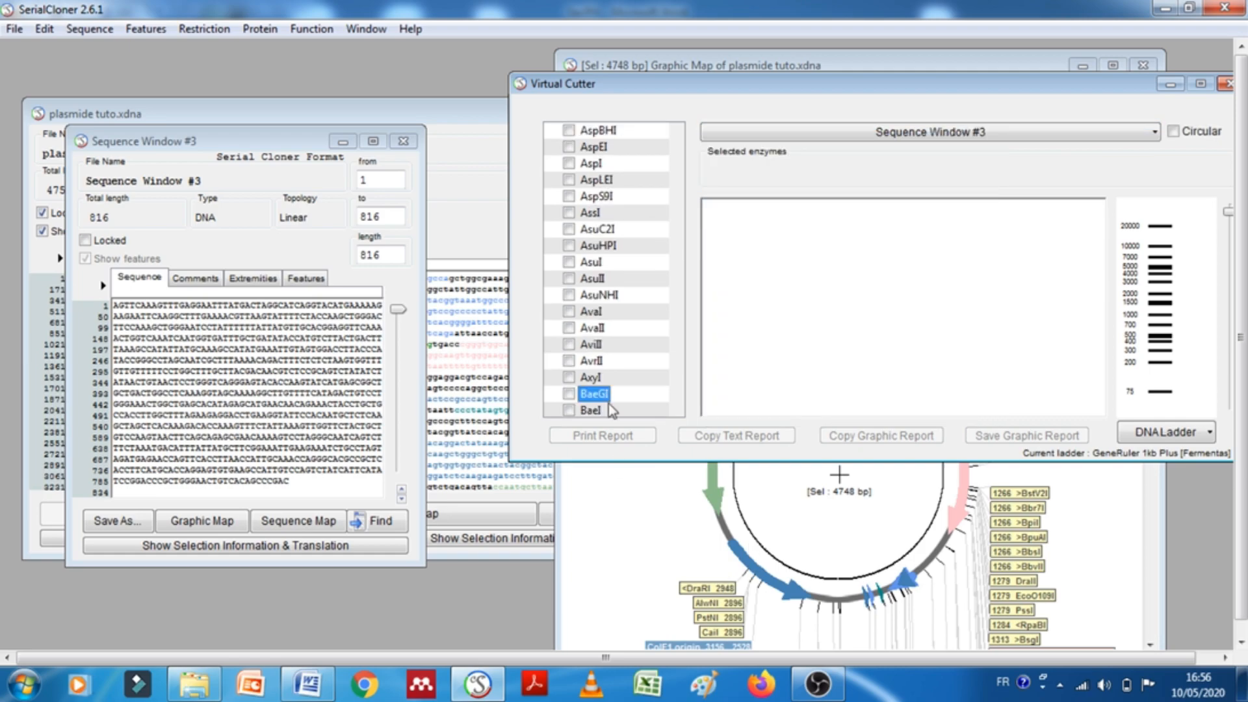
{"action": "scroll", "coordinate": [609, 404], "scroll_direction": "down", "scroll_amount": 6}
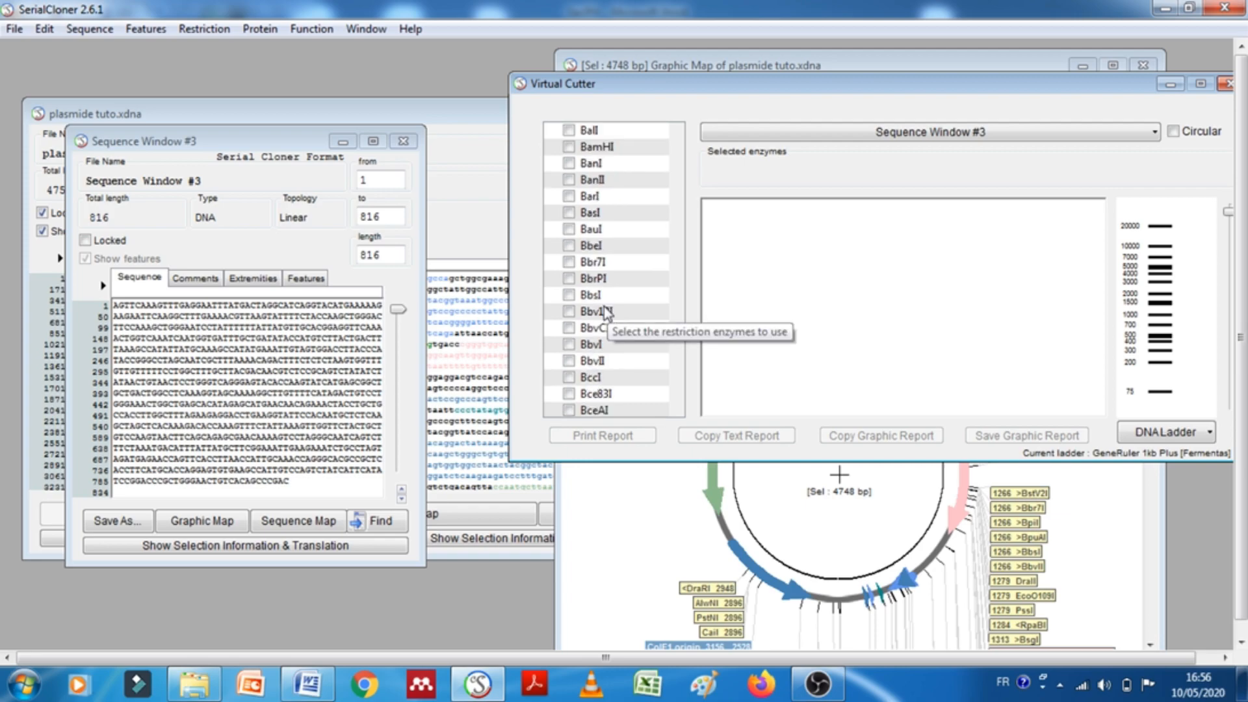
{"action": "scroll", "coordinate": [599, 314], "scroll_direction": "up", "scroll_amount": 3}
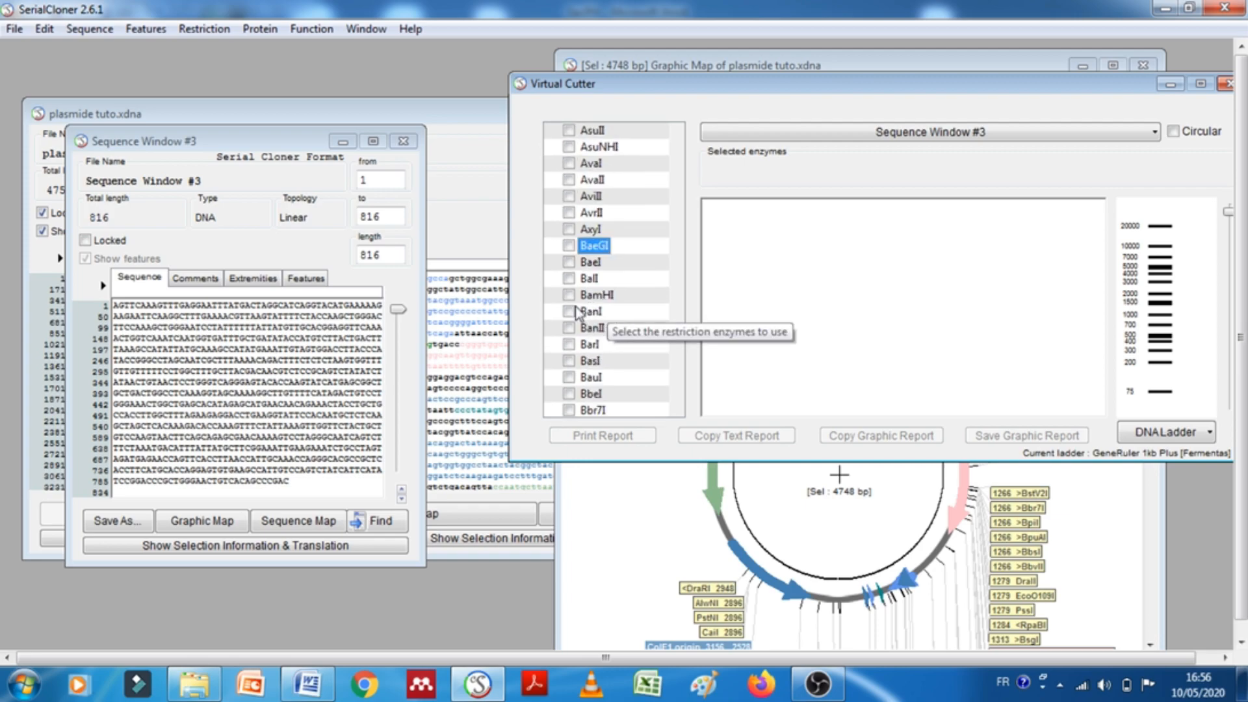
{"action": "left_click", "coordinate": [569, 295]}
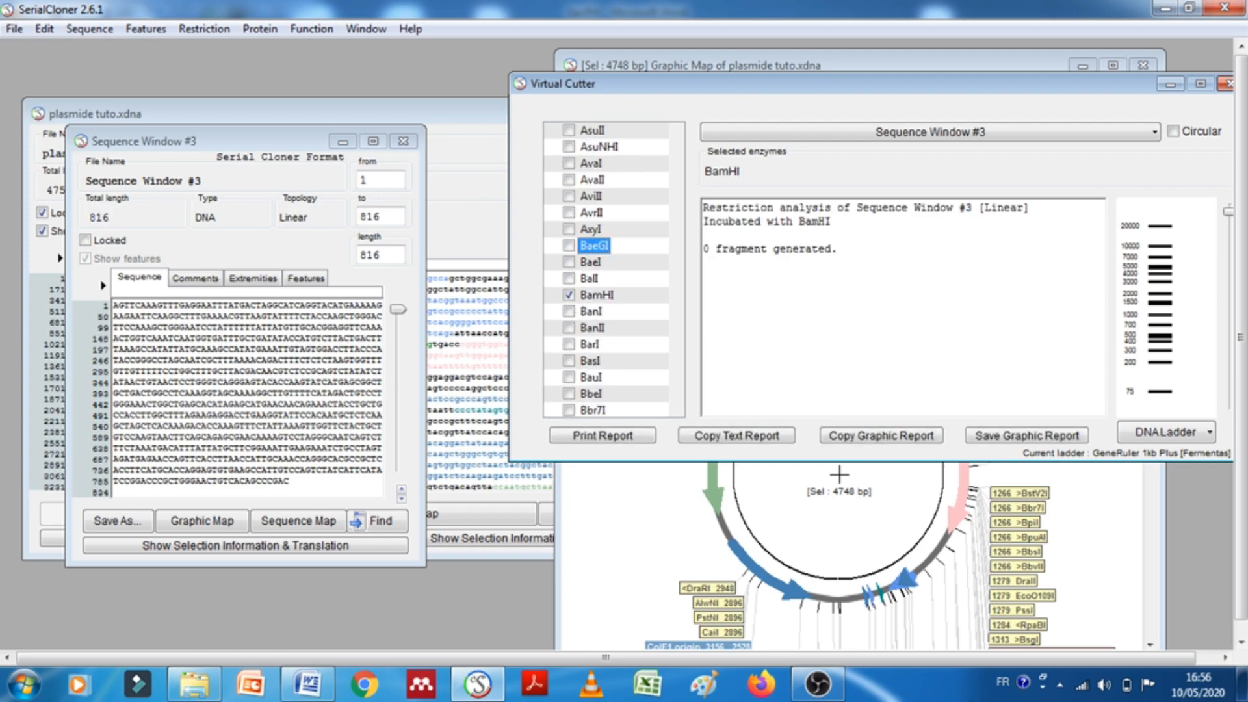
Add HindII to the Virtual Cutter digest and highlight the fragment result in the report
{"action": "key", "text": "h"}
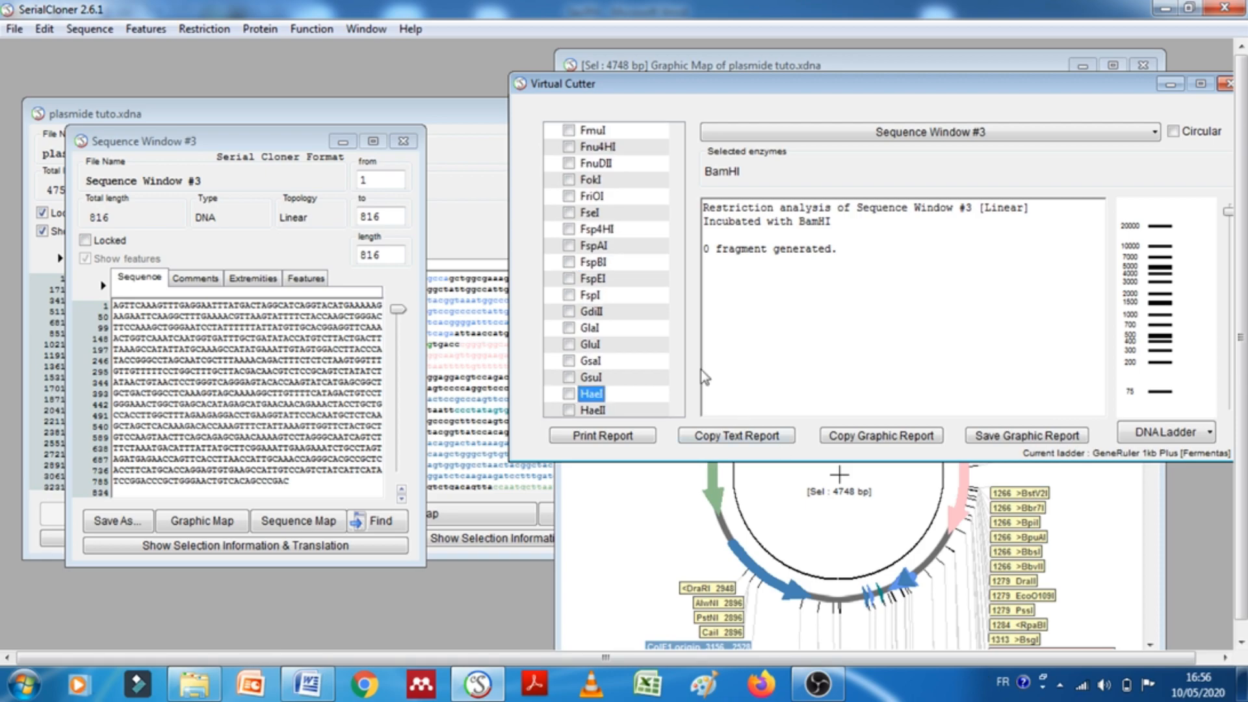
{"action": "scroll", "coordinate": [604, 338], "scroll_direction": "down", "scroll_amount": 5}
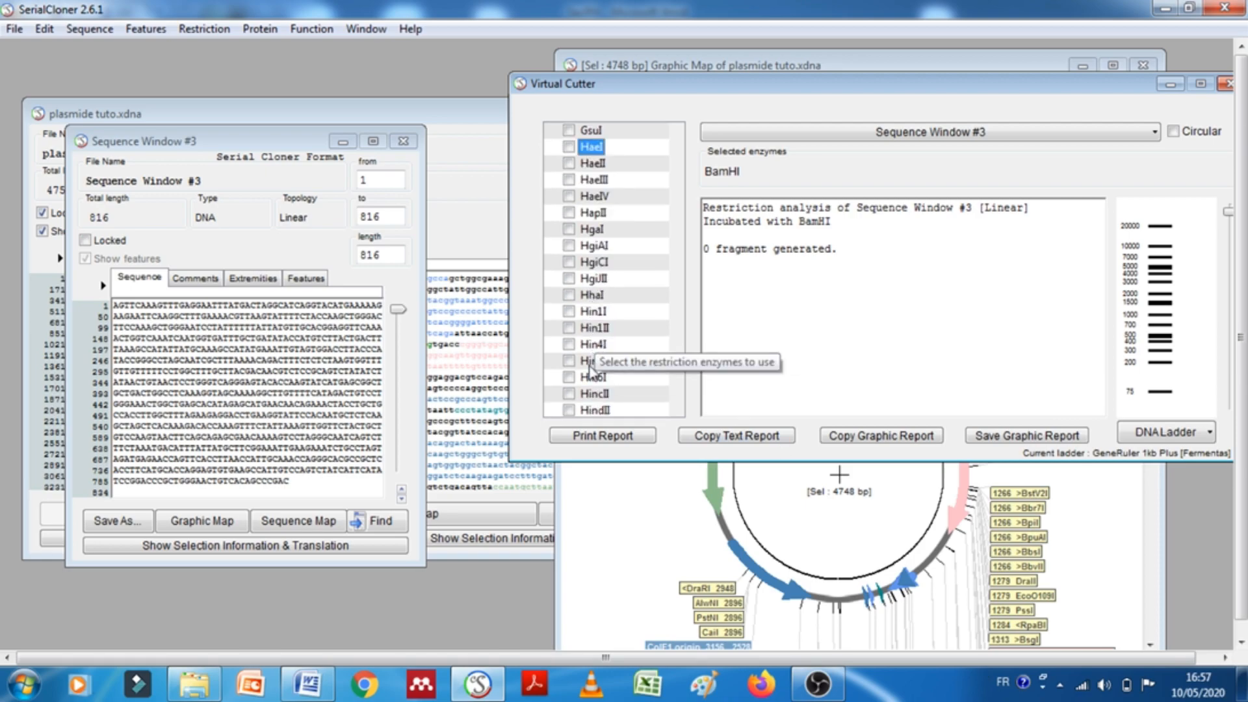
{"action": "left_click", "coordinate": [577, 411]}
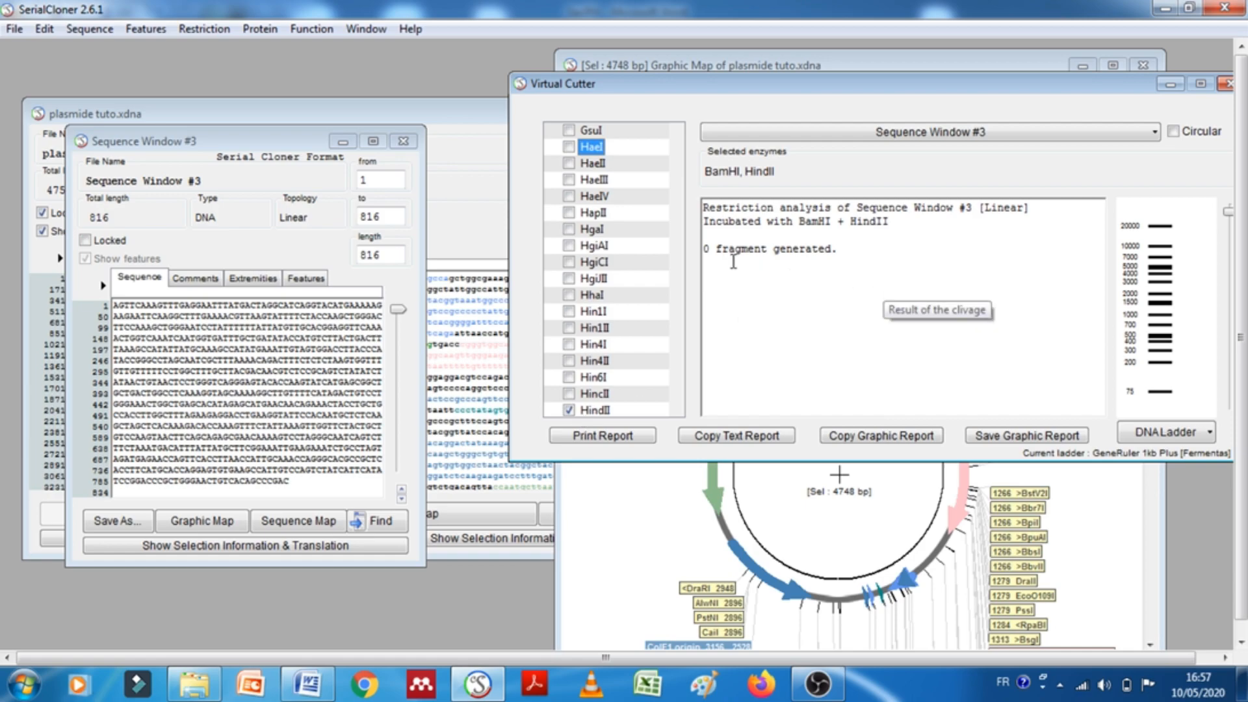
{"action": "left_click", "coordinate": [713, 248]}
{"action": "left_click_drag", "start_coordinate": [712, 248], "coordinate": [886, 245]}
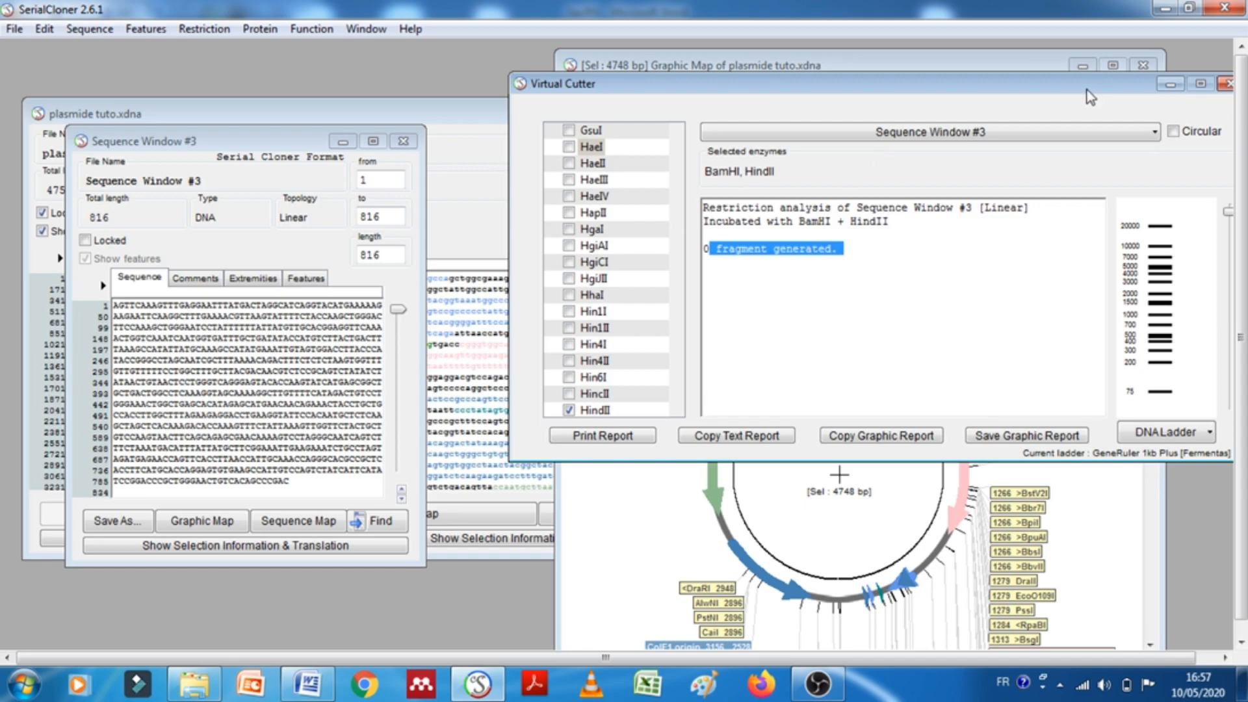
Close the Virtual Cutter, Sequence Window #3 and the plasmide tuto sequence window, and move the remaining graphic map into the cleared space
{"action": "left_click_drag", "start_coordinate": [1086, 89], "coordinate": [910, 111]}
{"action": "left_click", "coordinate": [1054, 106]}
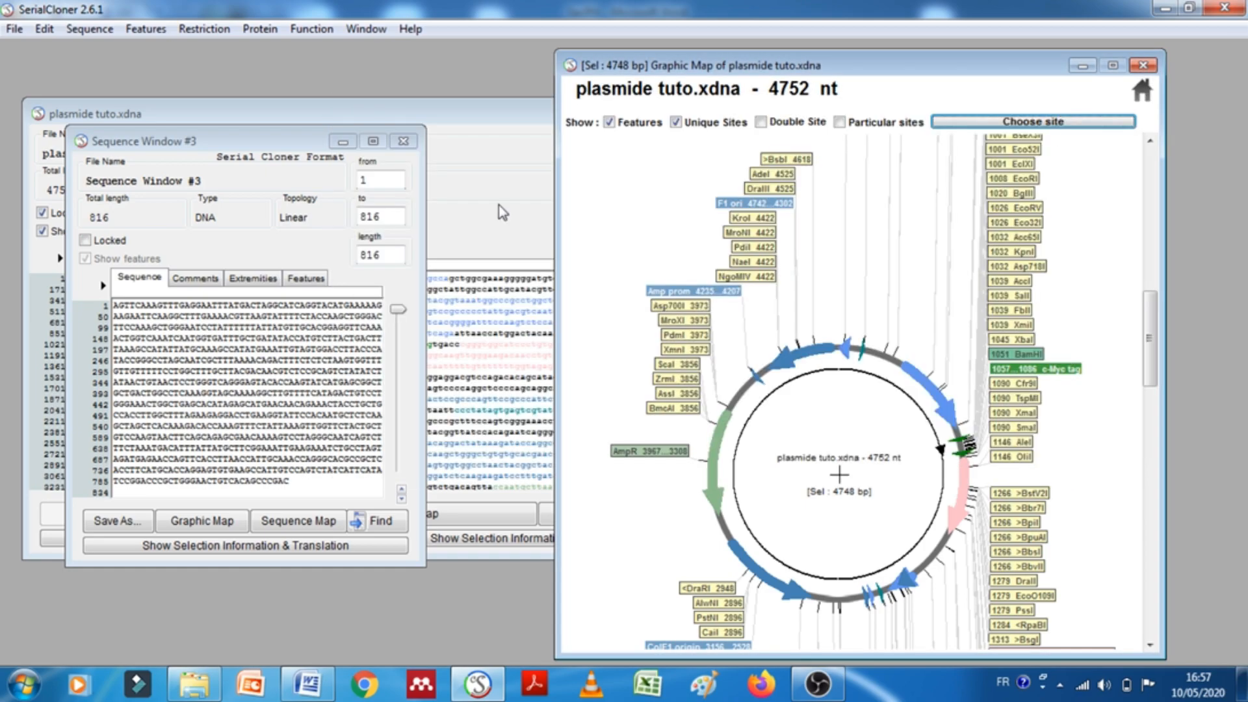
{"action": "left_click", "coordinate": [410, 144]}
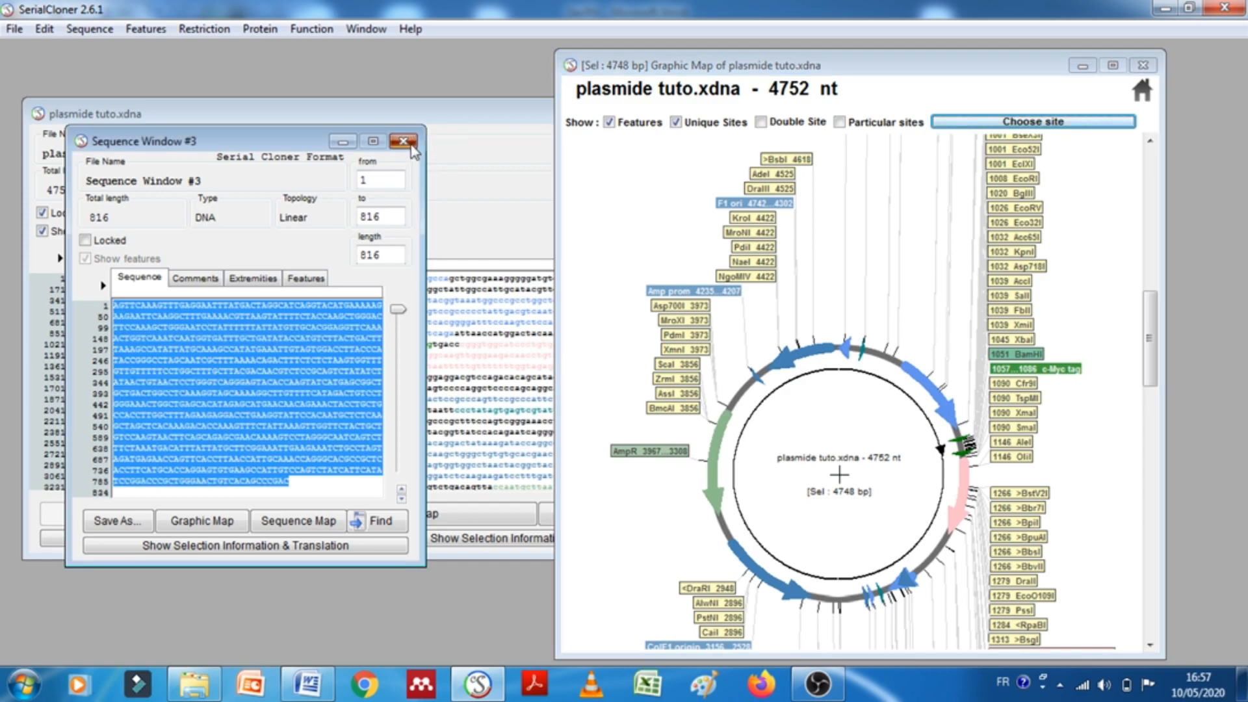
{"action": "left_click", "coordinate": [546, 282]}
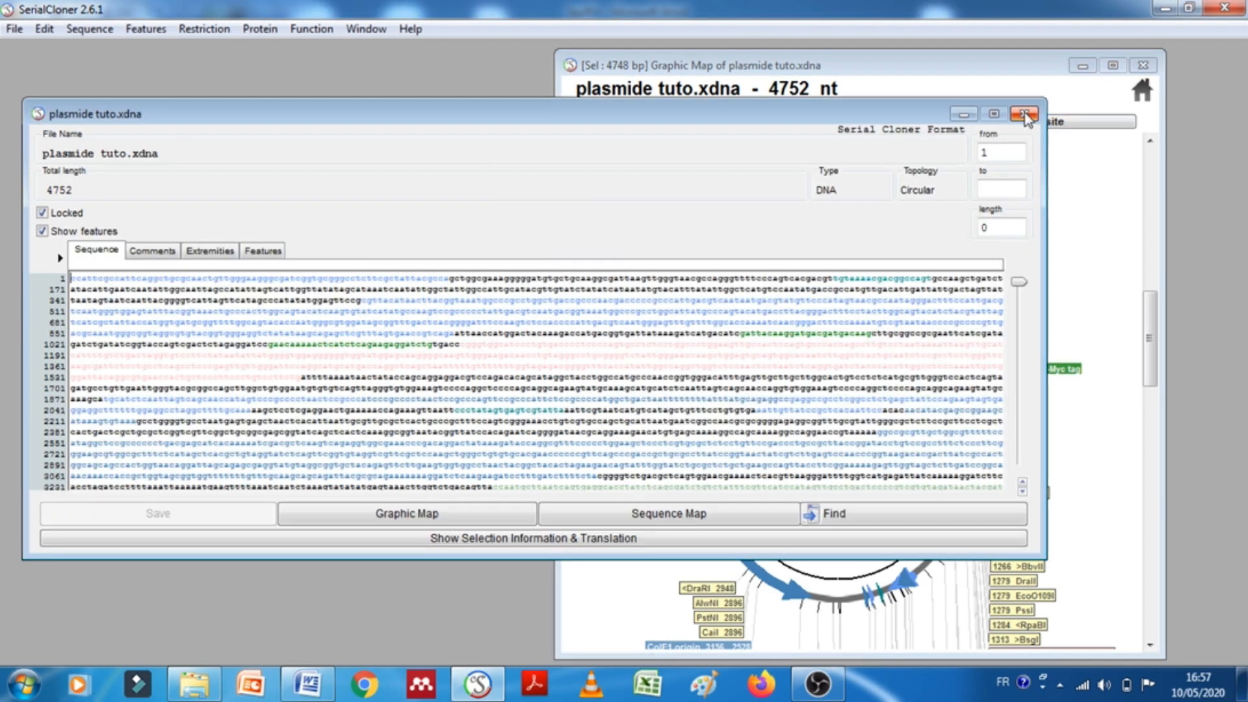
{"action": "left_click", "coordinate": [1025, 114]}
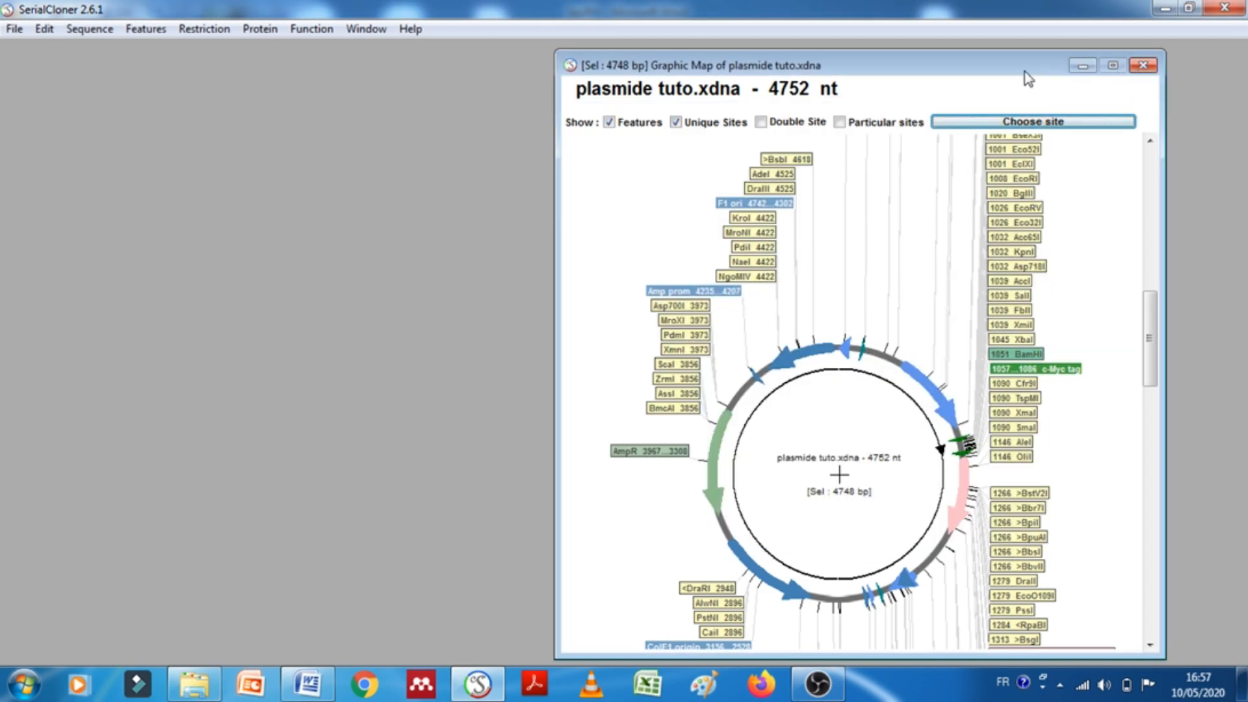
{"action": "left_click_drag", "start_coordinate": [1025, 73], "coordinate": [529, 69]}
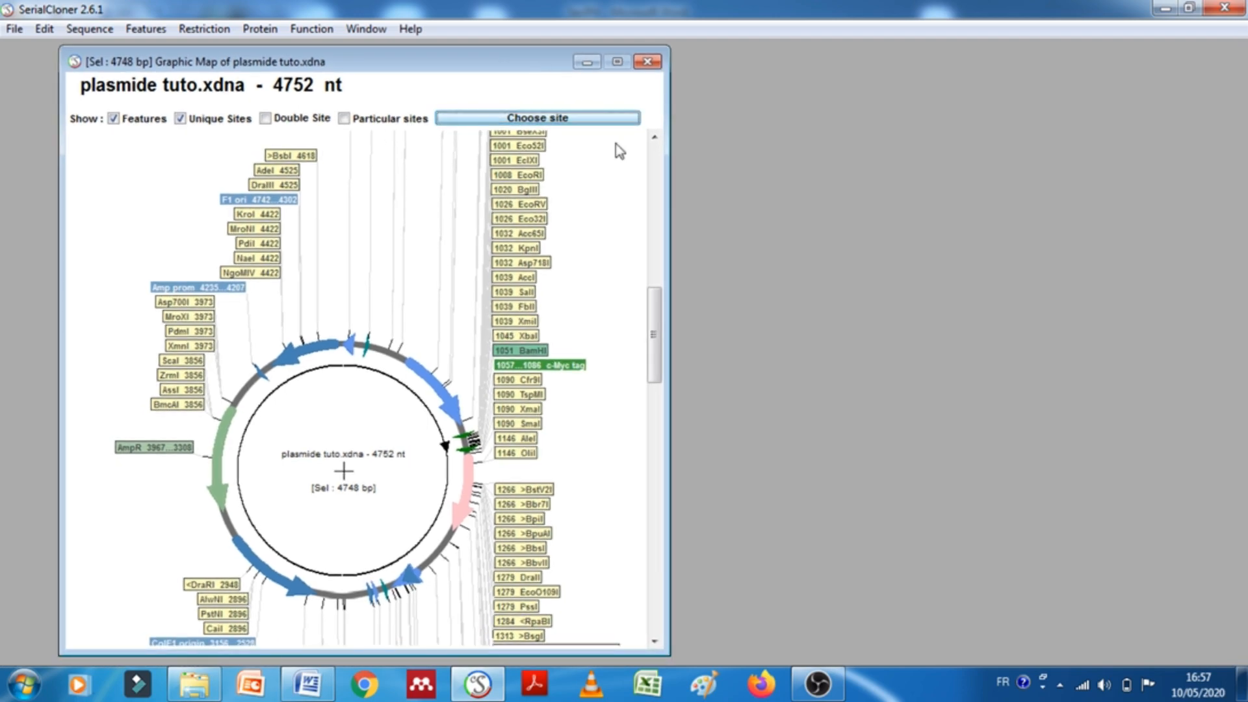